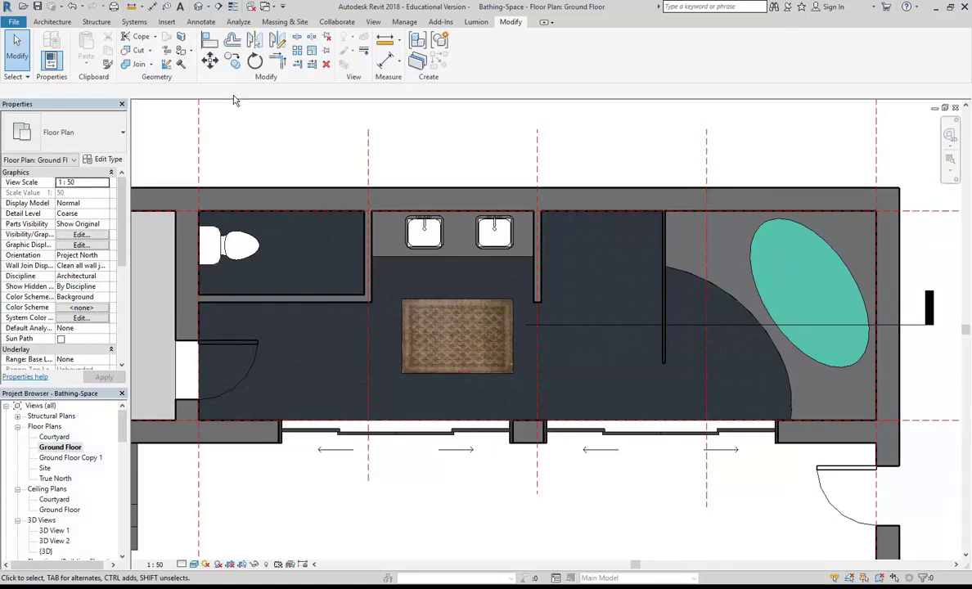
Create a perspective camera view on the Ground Floor plan from just inside the bathroom door, aimed at the oval bathtub.
left_click(207, 7)
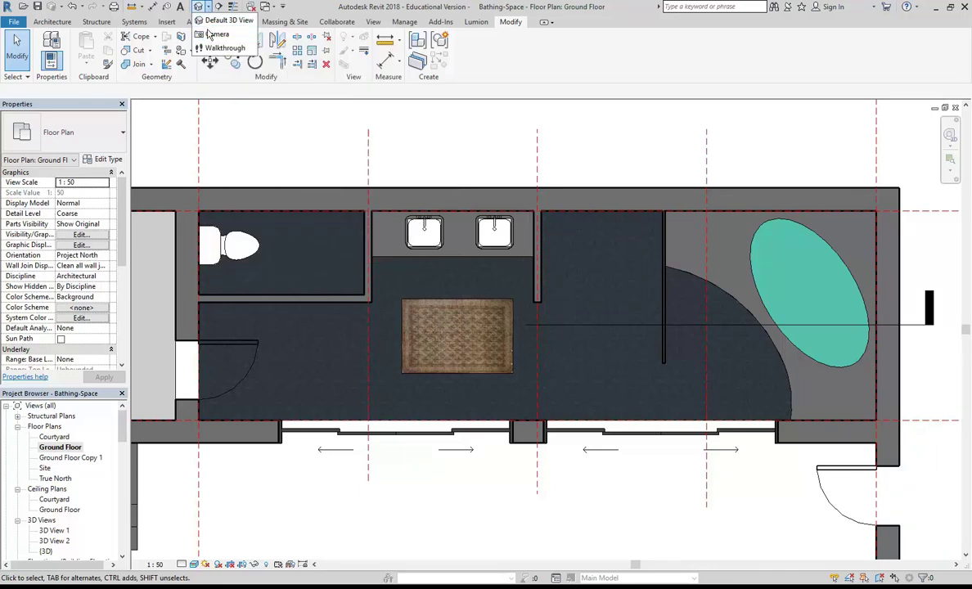
left_click(202, 92)
left_click(373, 22)
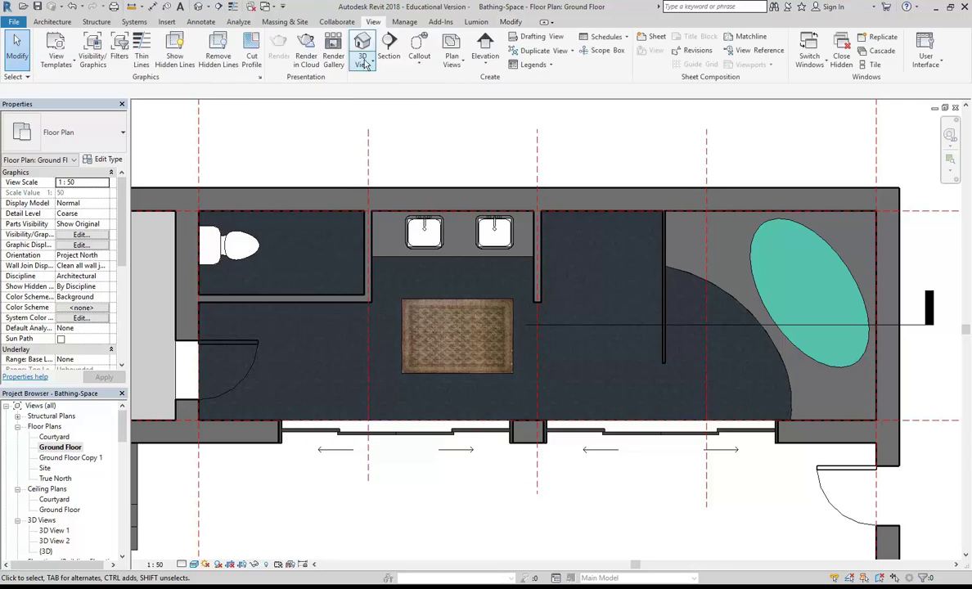
left_click(360, 63)
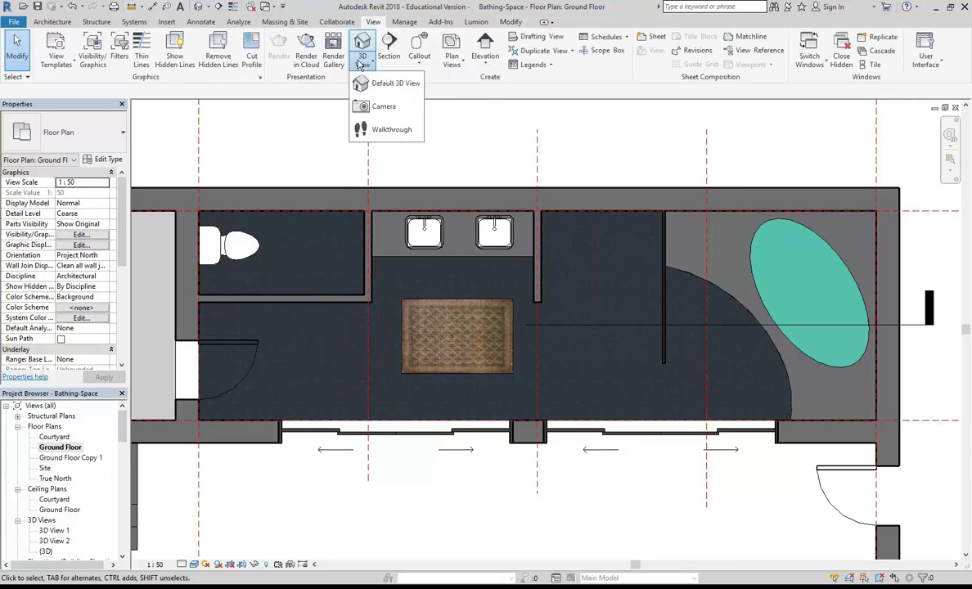
left_click(364, 107)
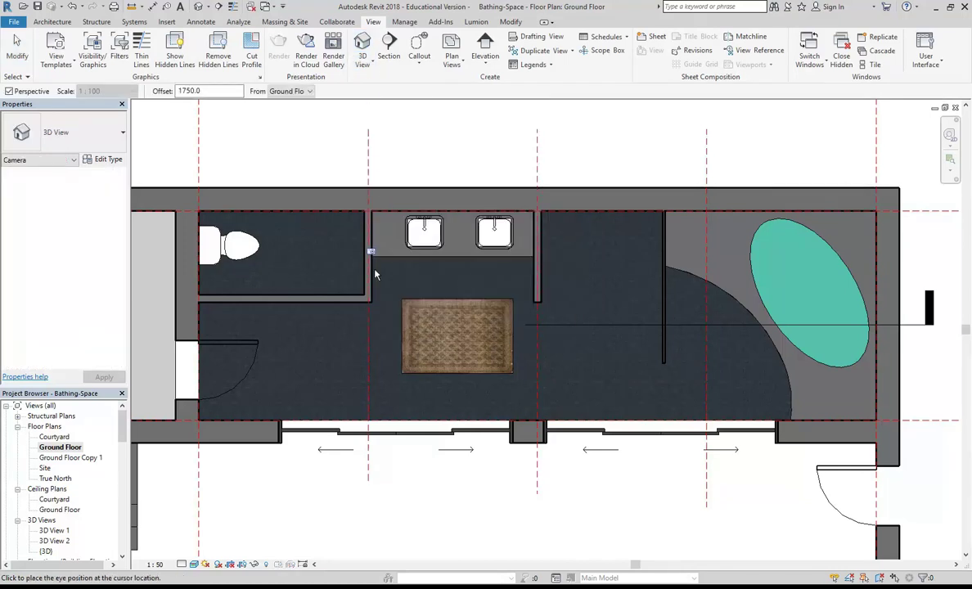
left_click(313, 374)
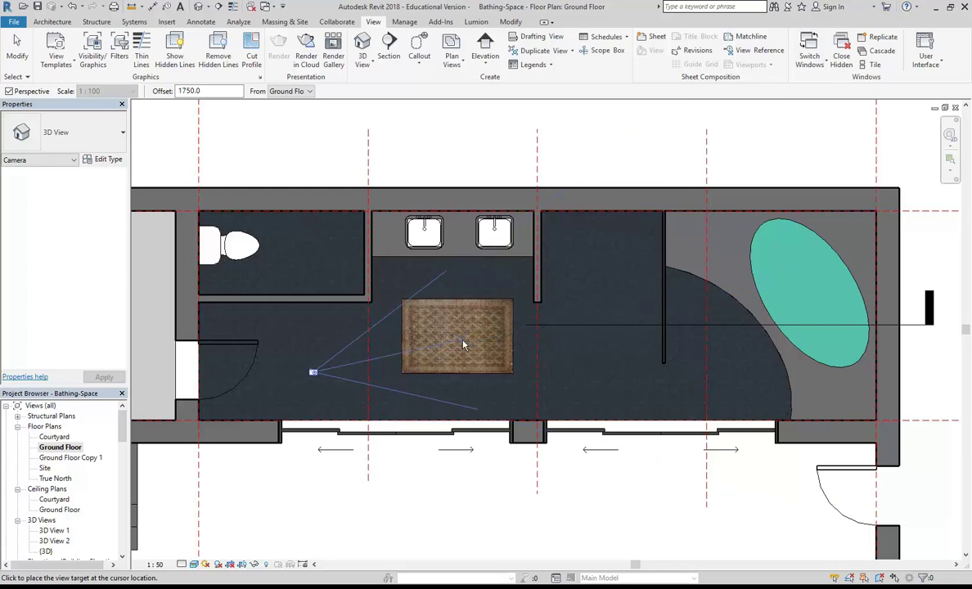
left_click(823, 282)
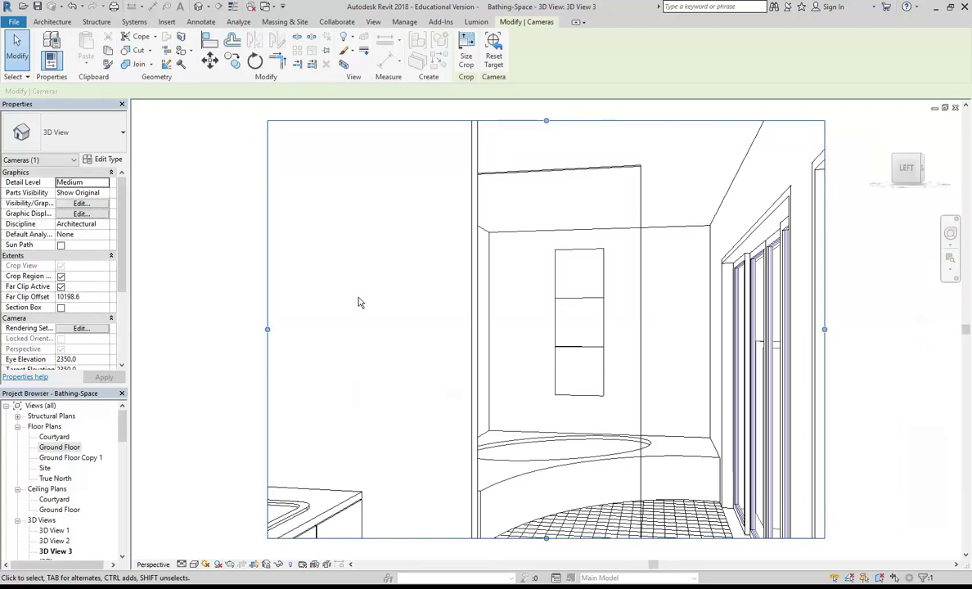
Reopen the Ground Floor plan and show the camera of 3D View 1 in it.
left_click_drag(120, 433, 120, 450)
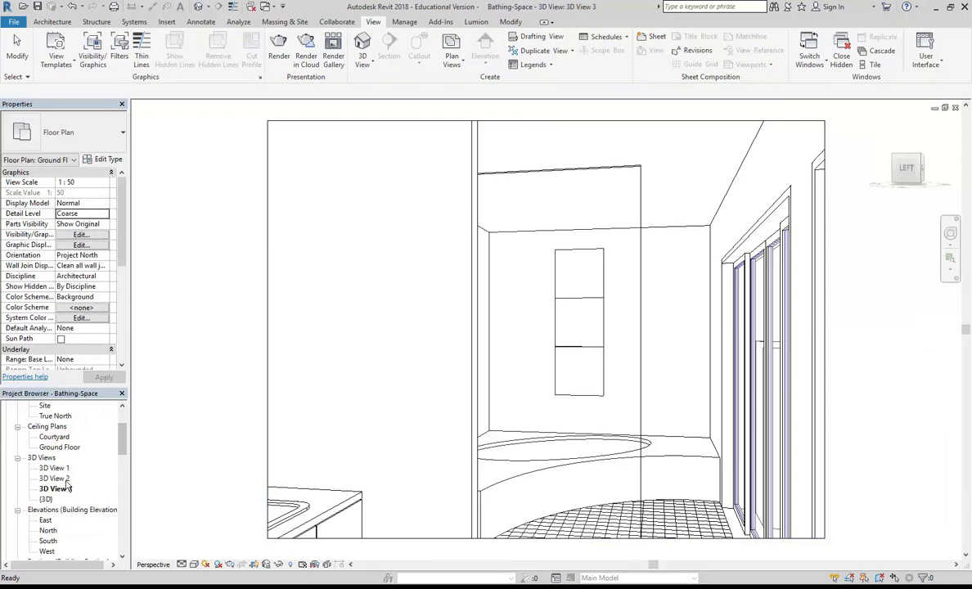
left_click(66, 490)
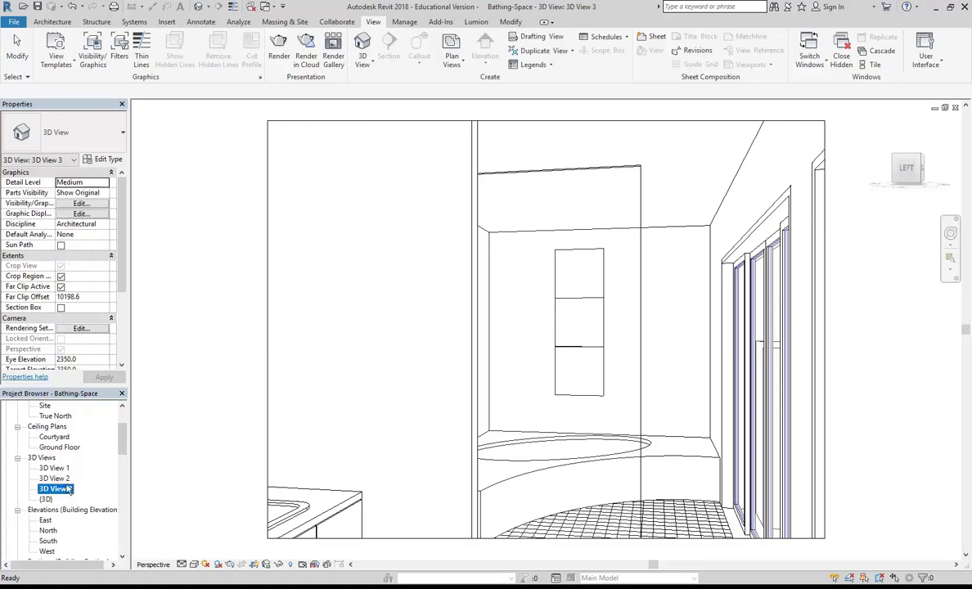
scroll(54, 491, "up", 2)
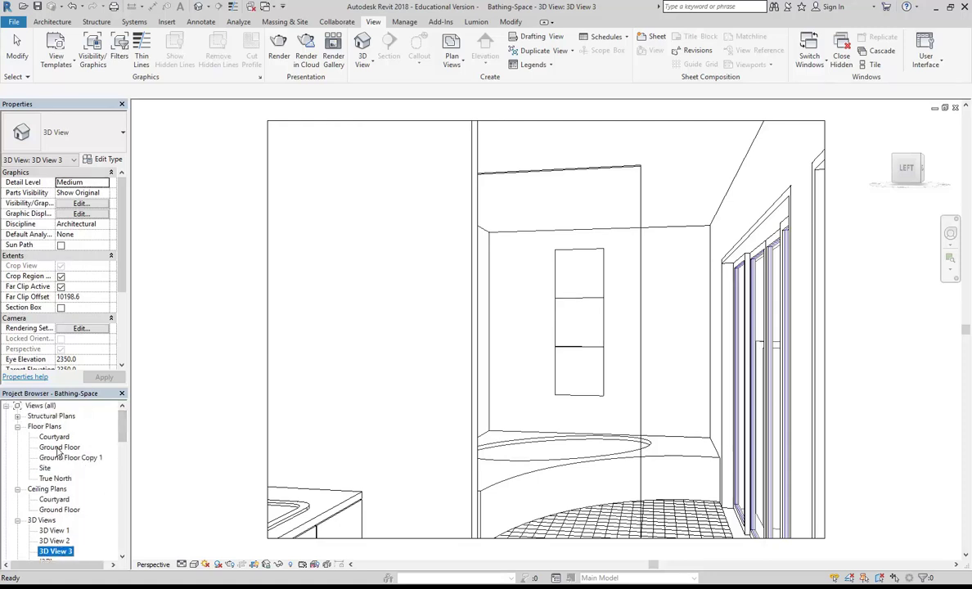
double_click(58, 448)
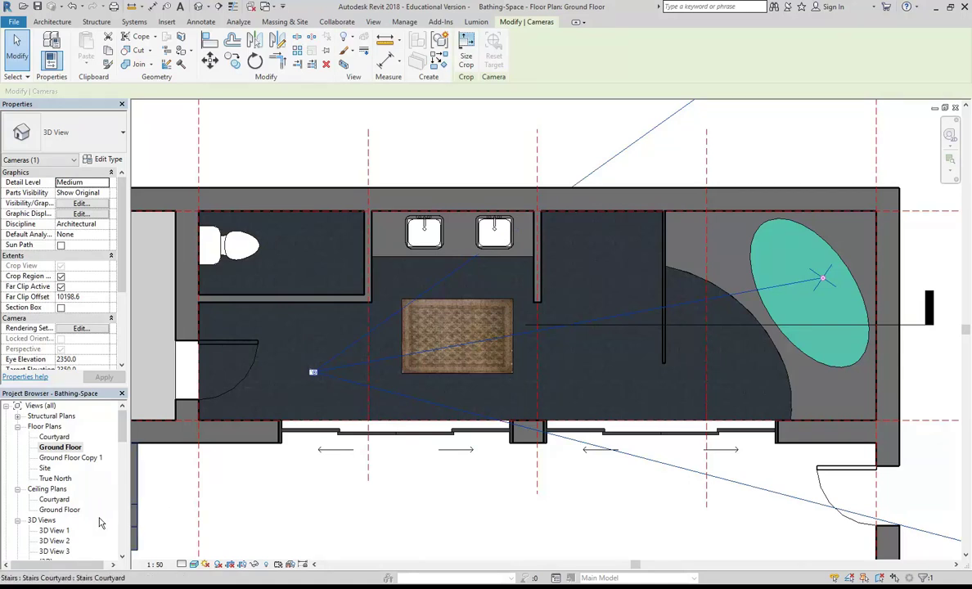
right_click(58, 532)
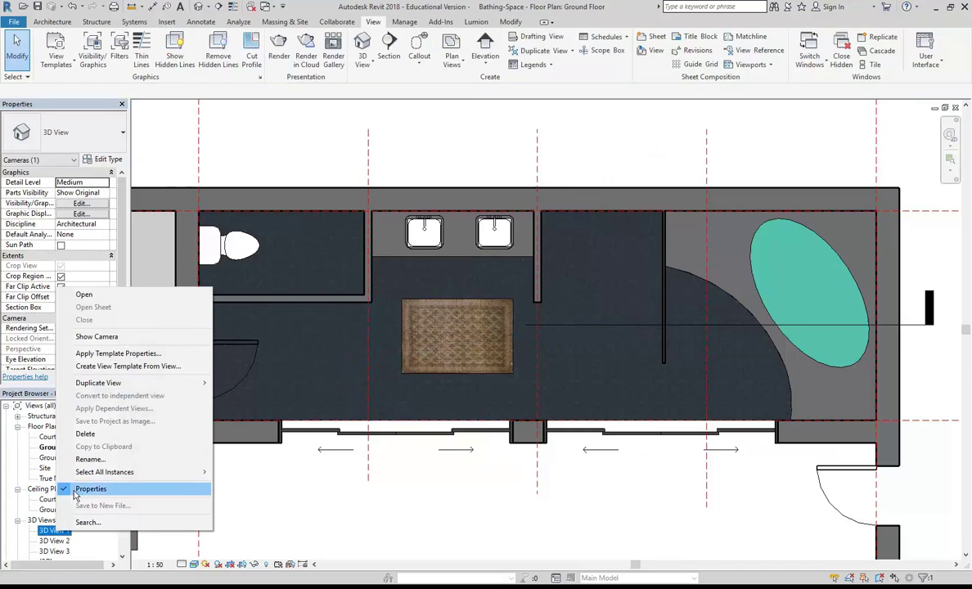
left_click(94, 339)
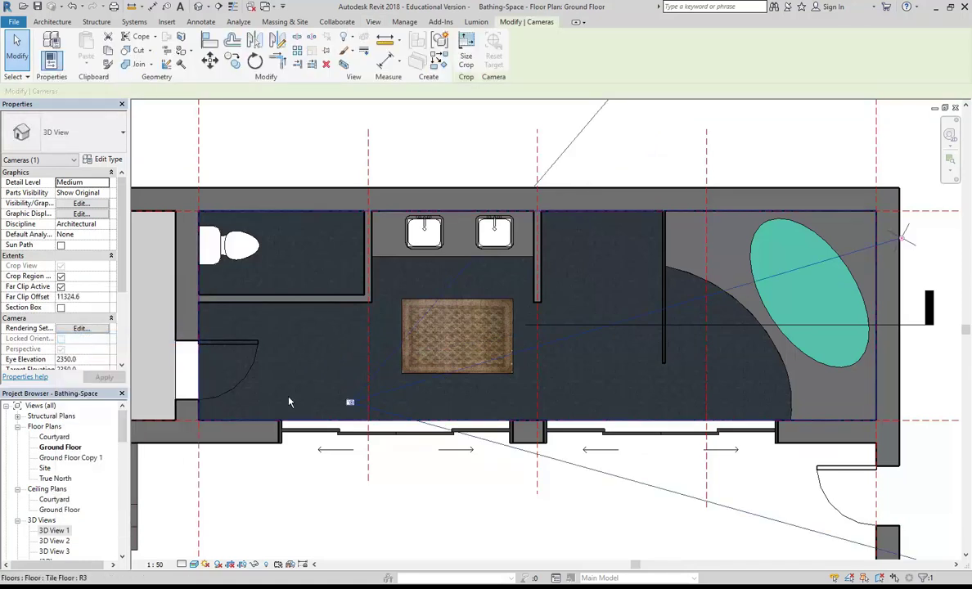
Show the camera of 3D View 2, move its eye to the corner below the bathtub and its target to the toilet room.
right_click(56, 541)
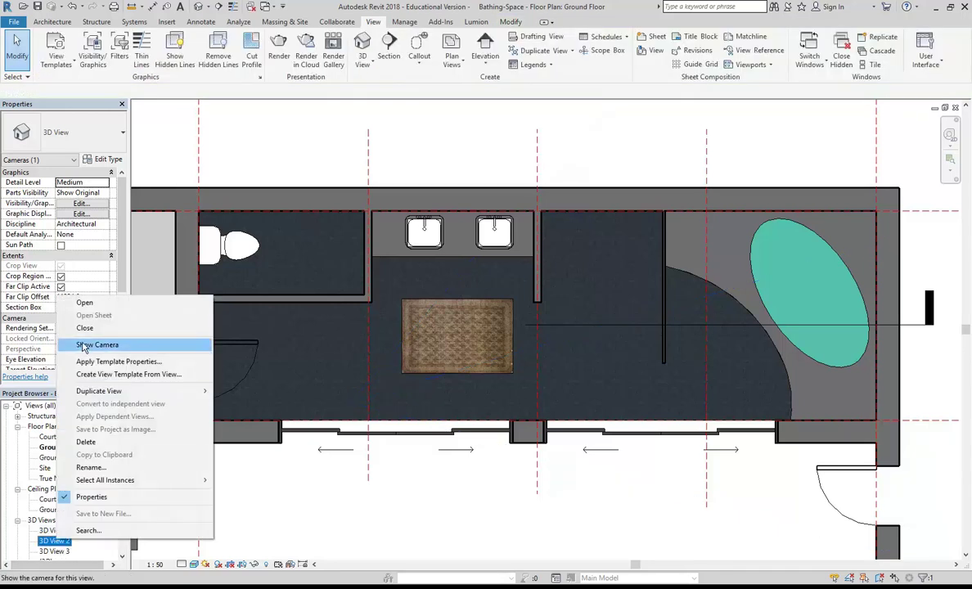
left_click(97, 347)
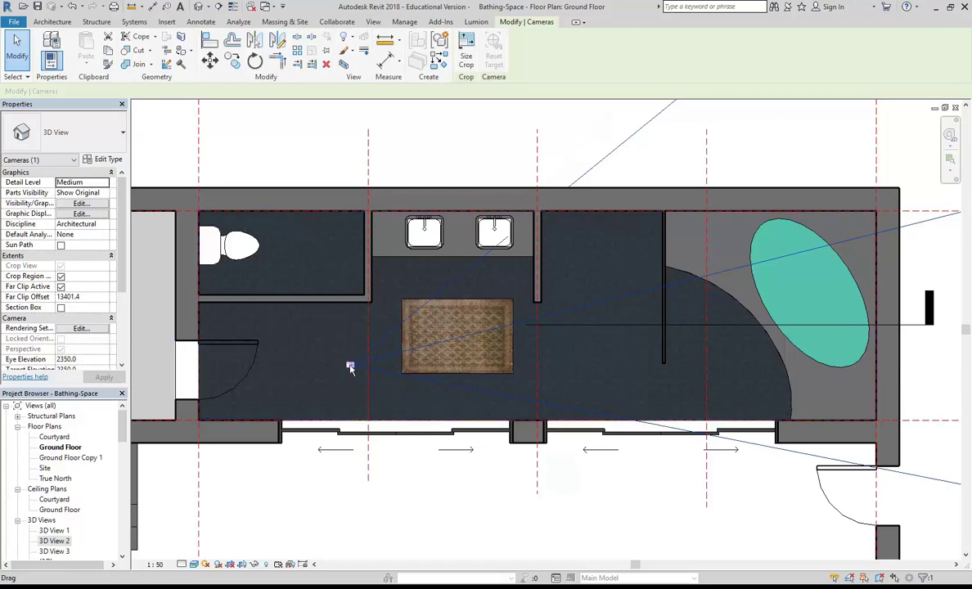
mouse_move(350, 368)
left_mouse_down()
mouse_move(575, 386)
mouse_move(672, 373)
mouse_move(847, 400)
left_mouse_up()
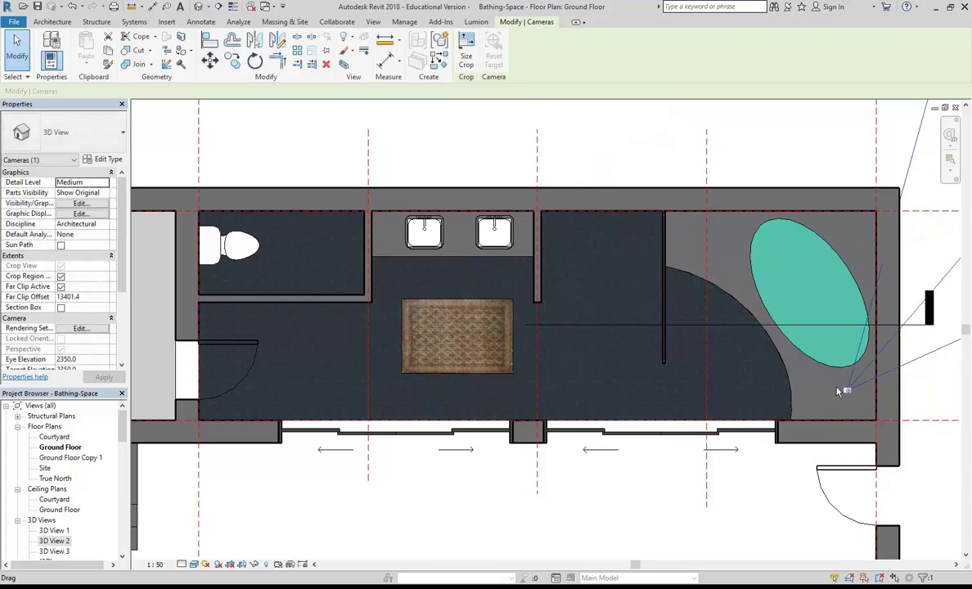
scroll(778, 360, "down", 2)
middle_click_drag(714, 376, 649, 397)
scroll(648, 397, "down", 1)
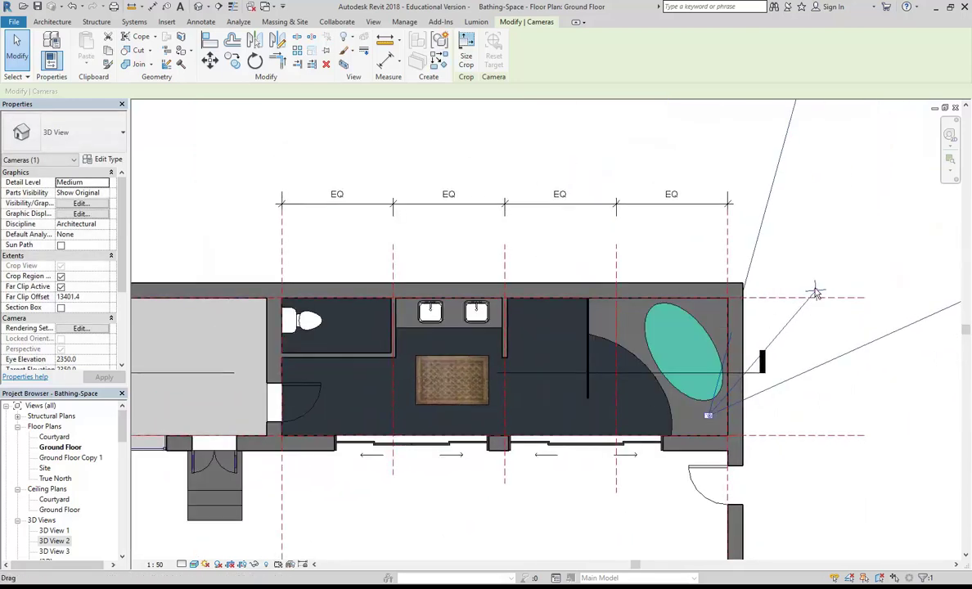
mouse_move(816, 291)
left_mouse_down()
mouse_move(744, 336)
mouse_move(497, 396)
mouse_move(334, 380)
mouse_move(345, 348)
left_mouse_up()
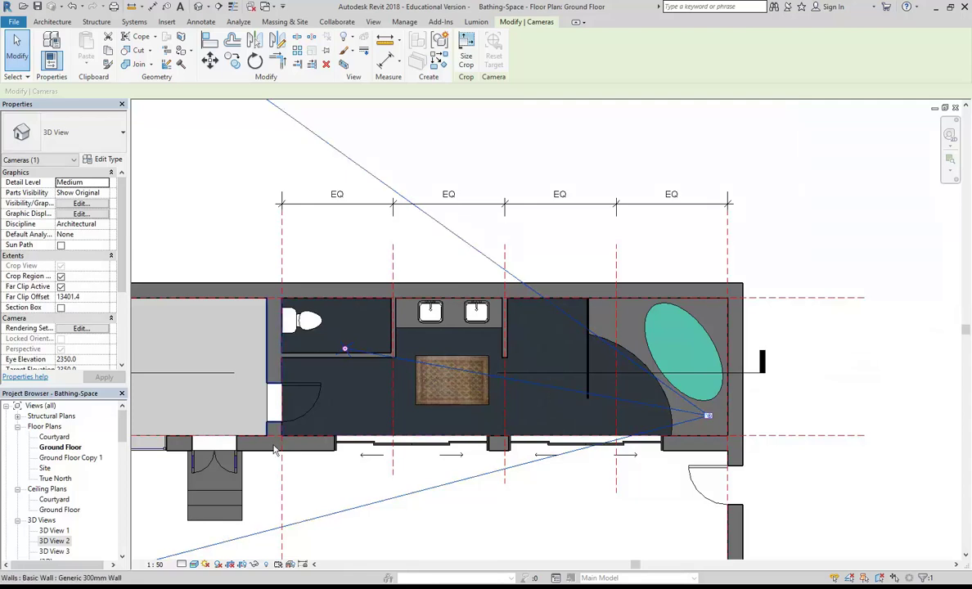
Review the camera views 3D View 2, 3D View 1 and 3D View 3 in turn.
double_click(54, 542)
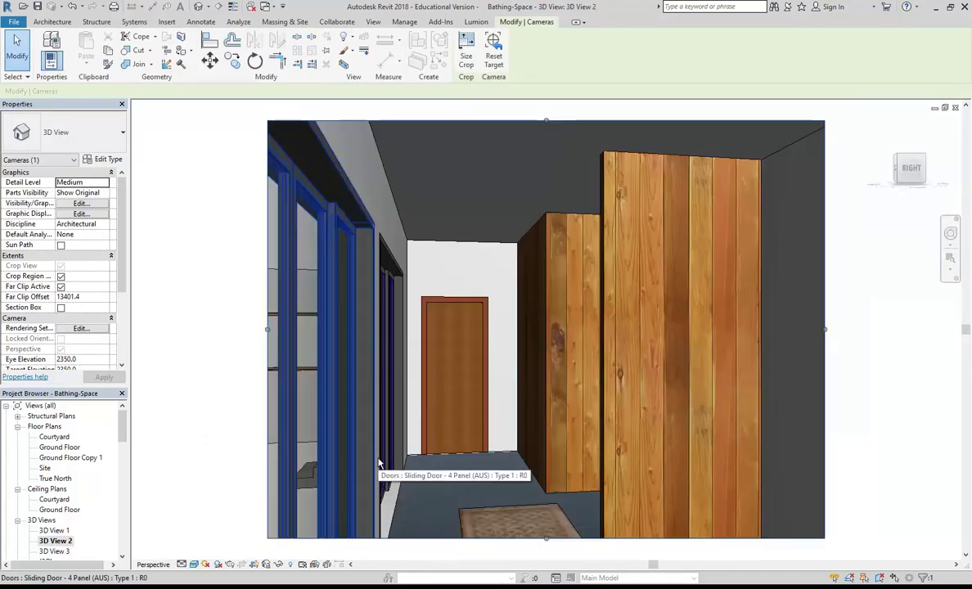
double_click(59, 531)
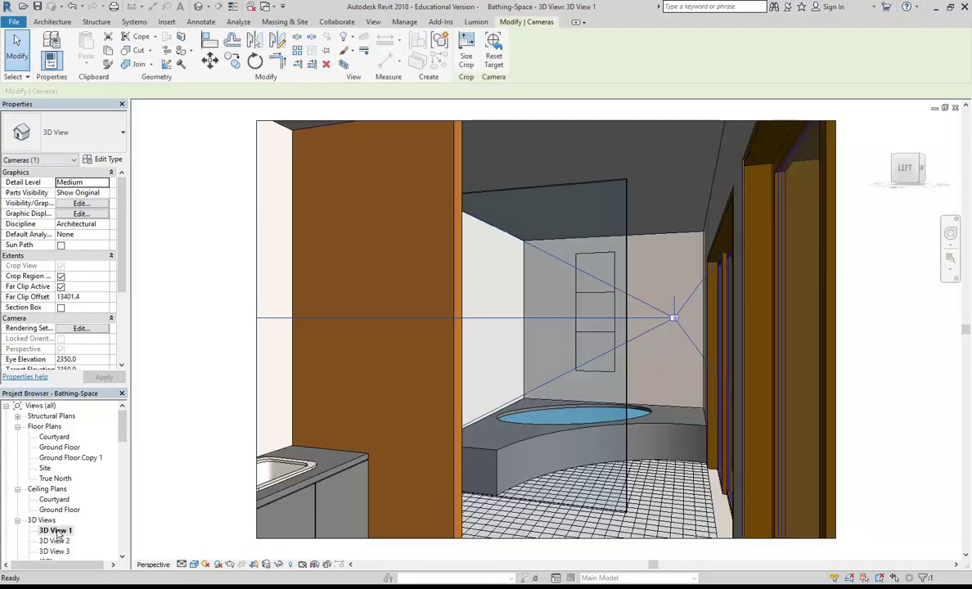
double_click(54, 552)
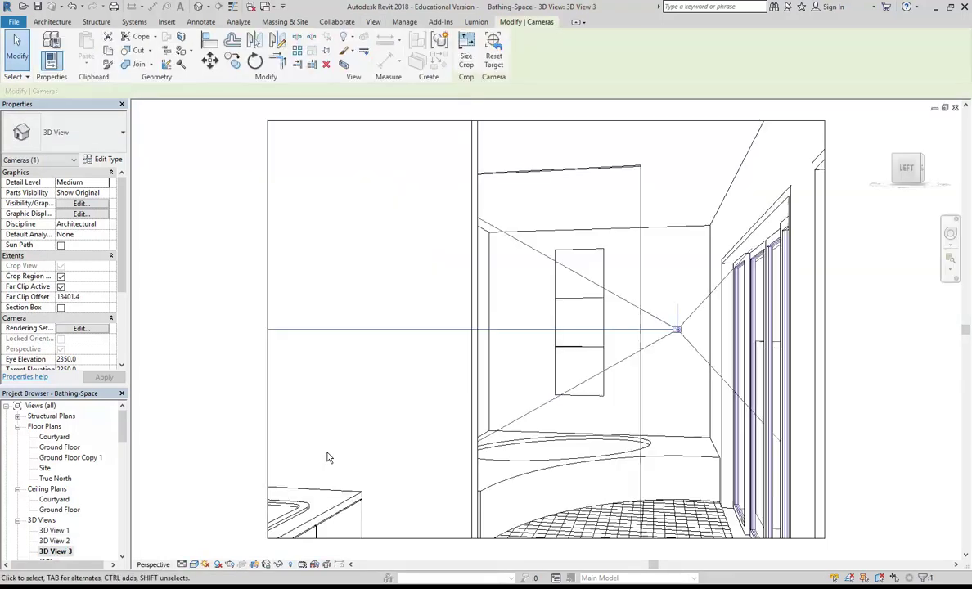
left_click(353, 406)
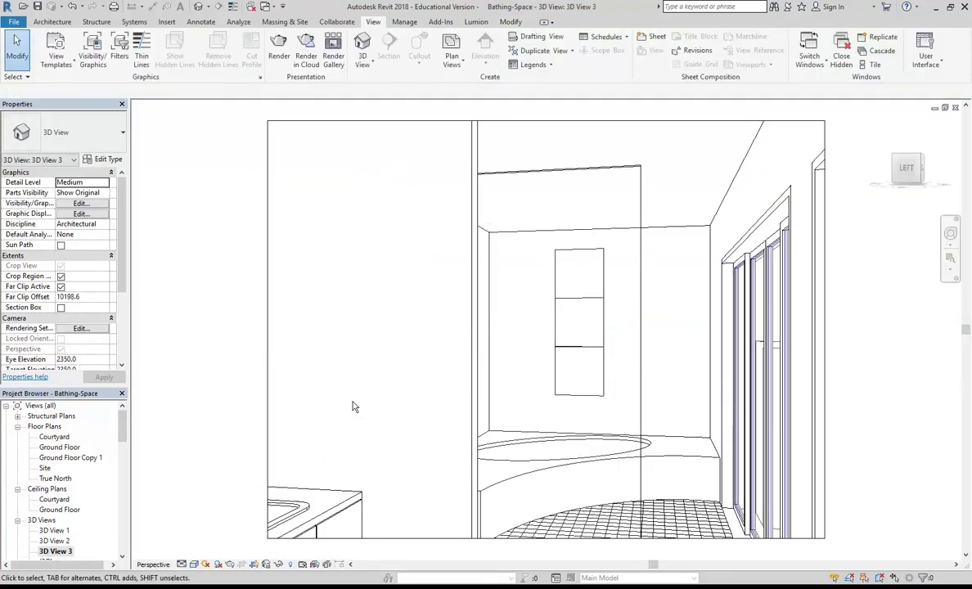
Create a camera view on the Ground Floor plan from the shower's back corner, aimed diagonally past the bath to outside the building.
double_click(60, 448)
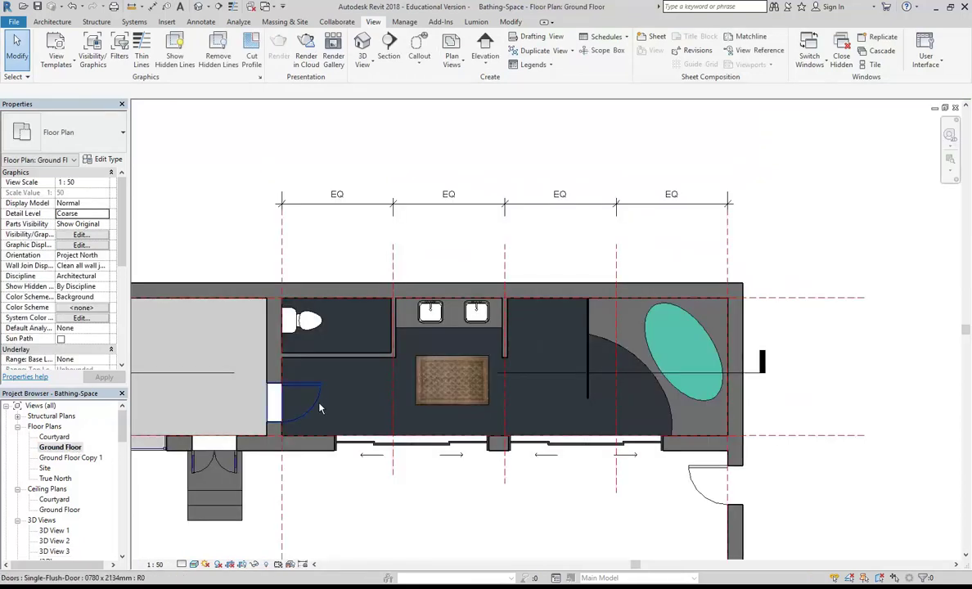
left_click(208, 7)
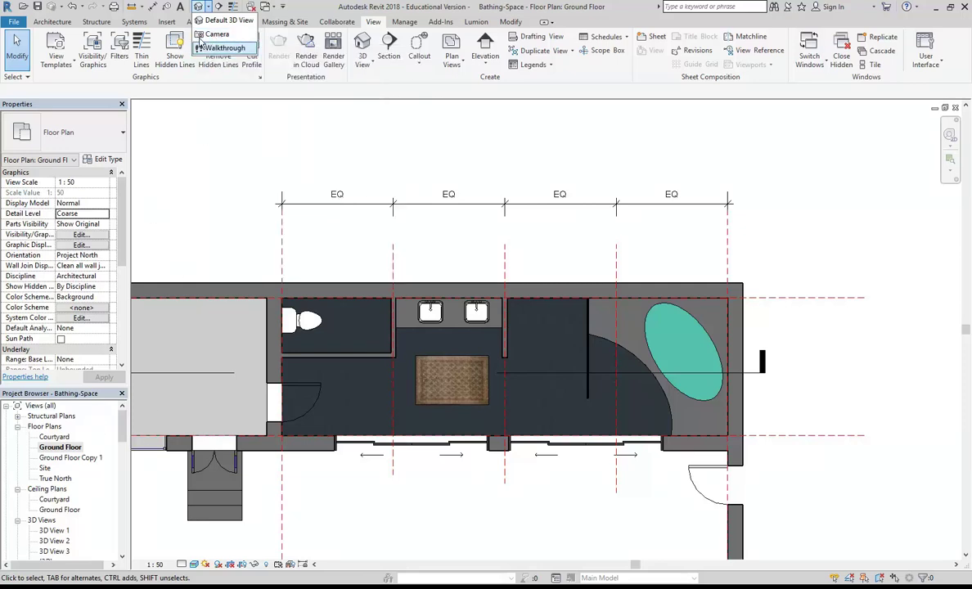
left_click(340, 257)
left_click(514, 306)
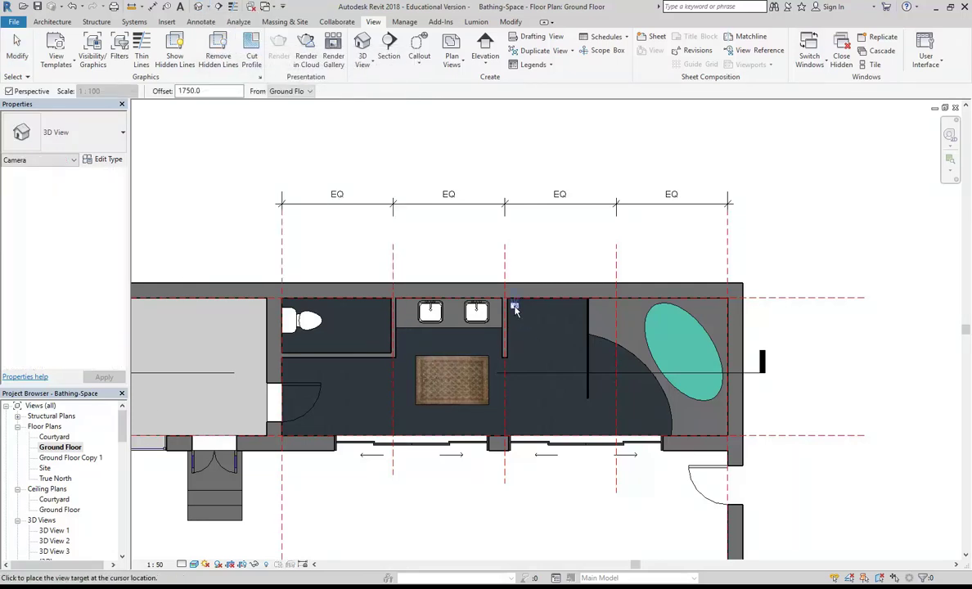
left_click(811, 492)
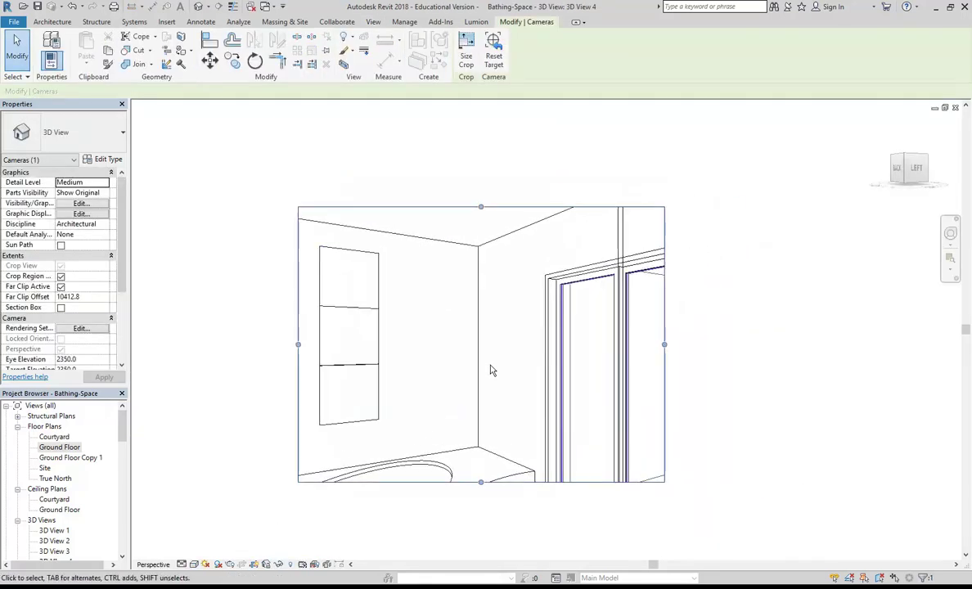
Create a camera view on the Ground Floor plan from the courtyard near its far wall, aimed across the bathroom's sliding doors.
double_click(59, 447)
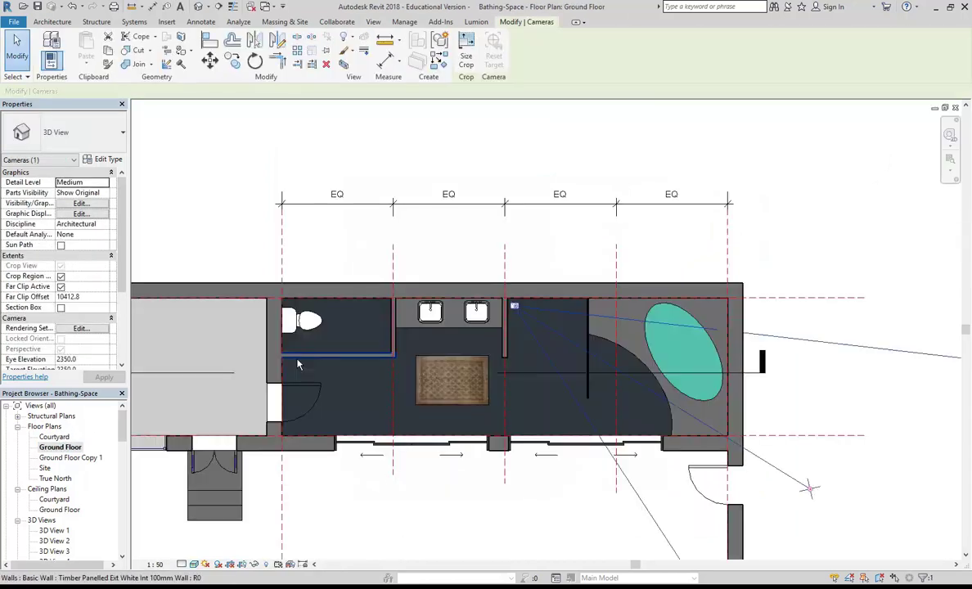
left_click(207, 7)
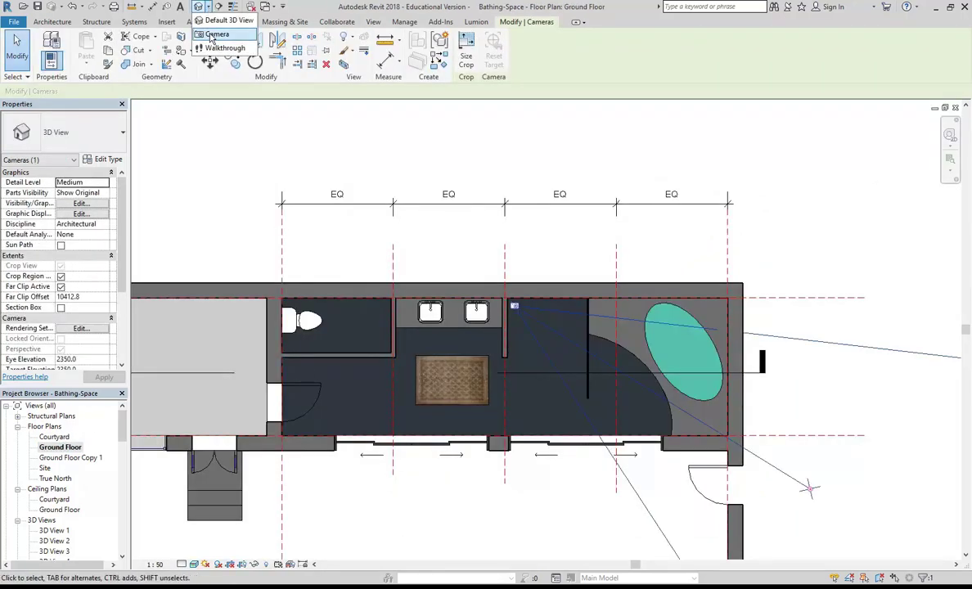
left_click(210, 34)
scroll(376, 275, "down", 2)
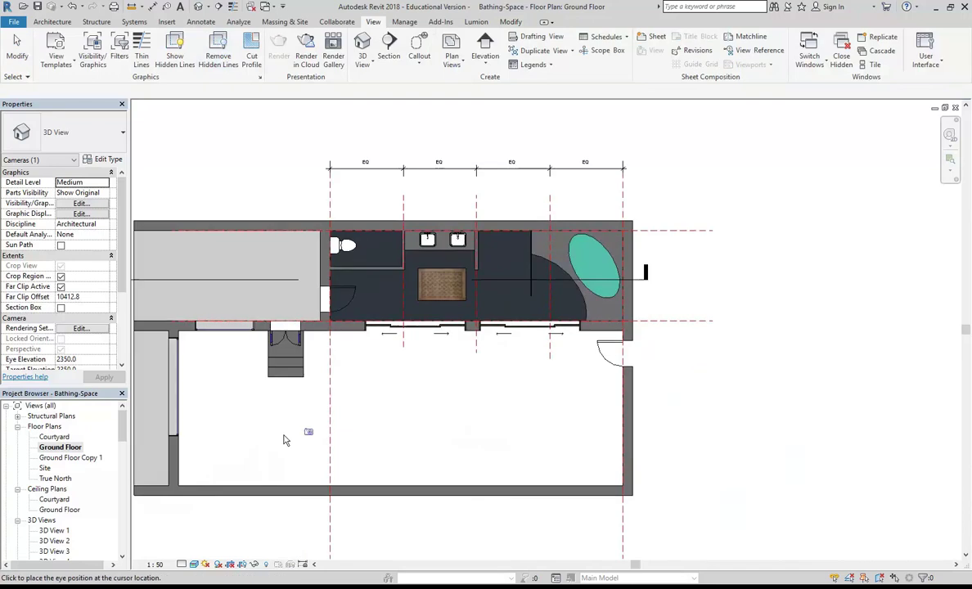
left_click(302, 475)
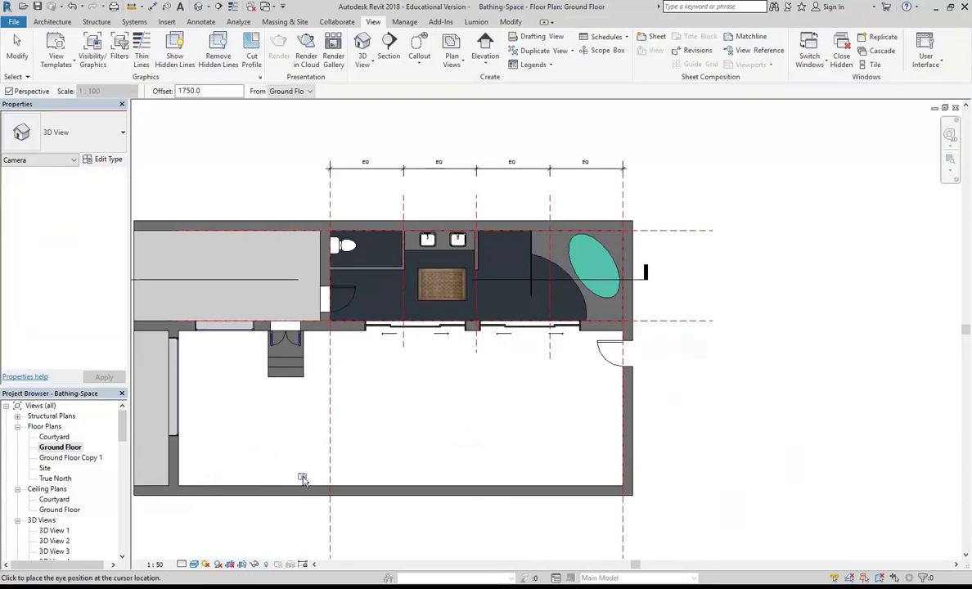
left_click(612, 148)
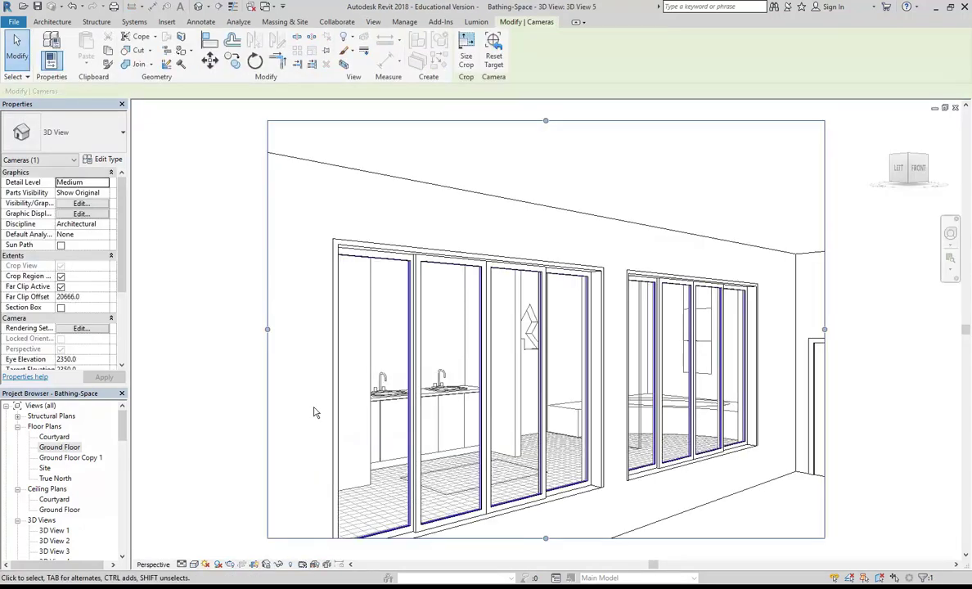
Rename the camera view 3D View 5 as "View from Courtyard".
left_click_drag(121, 413, 121, 440)
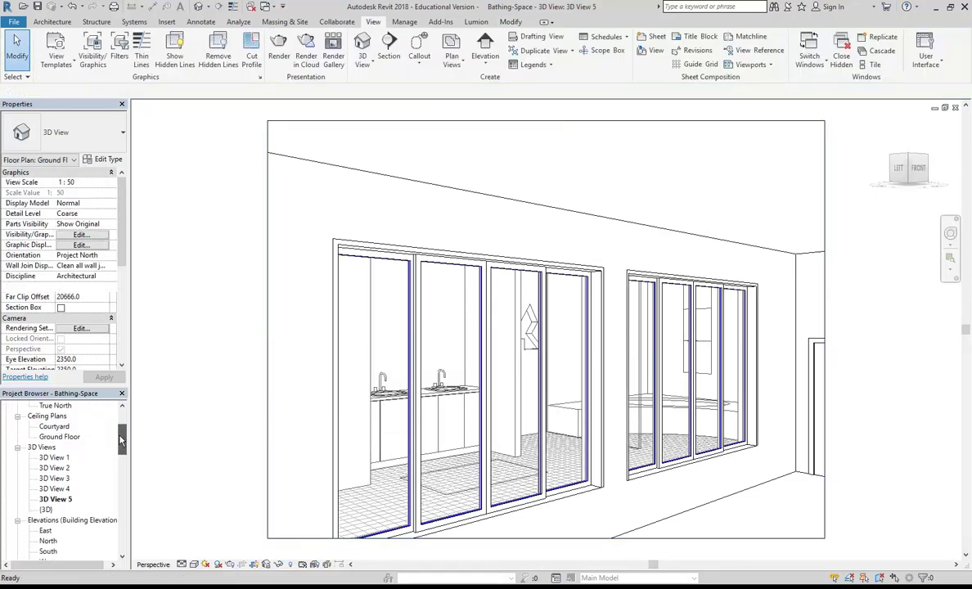
right_click(56, 501)
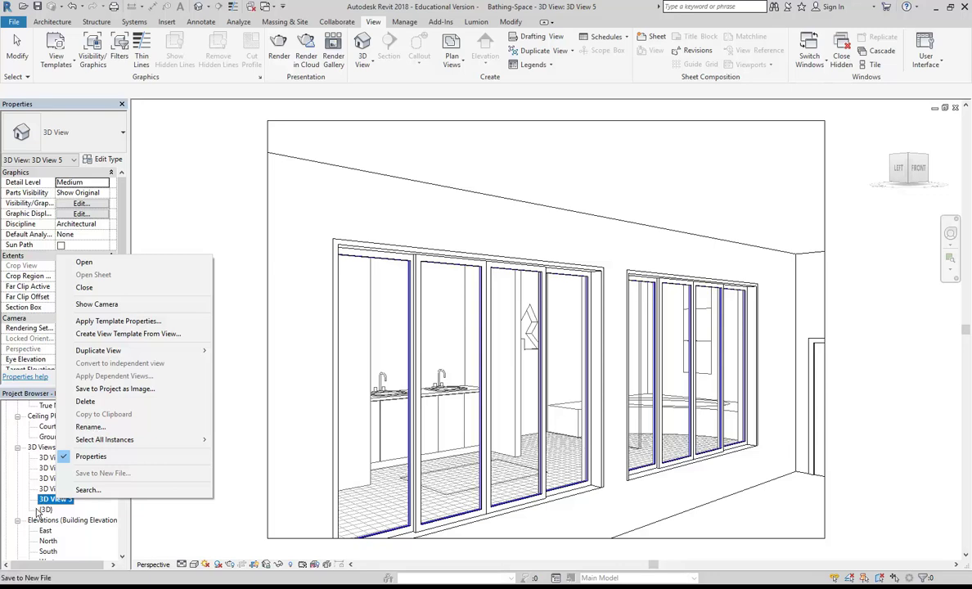
right_click(62, 497)
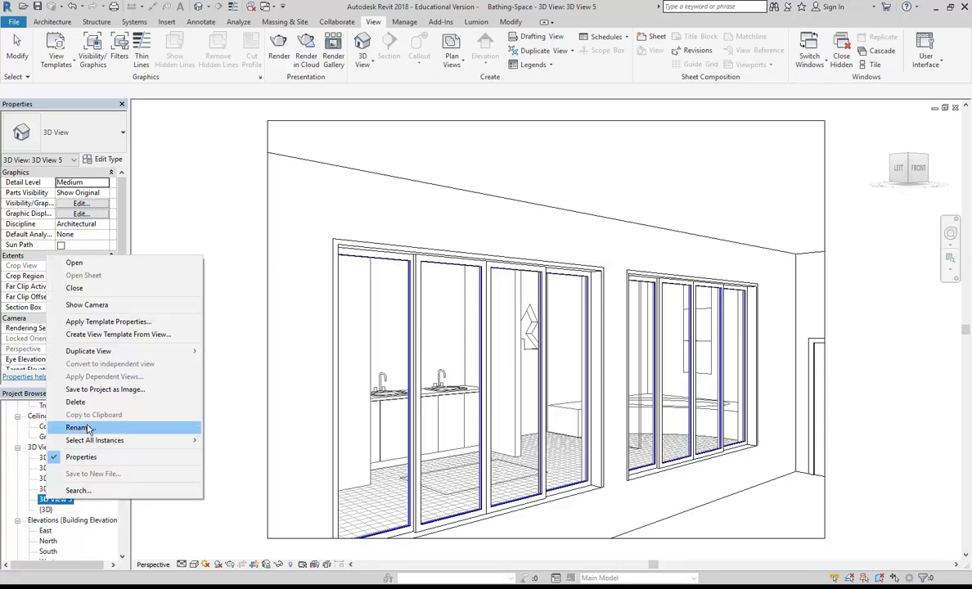
left_click(79, 427)
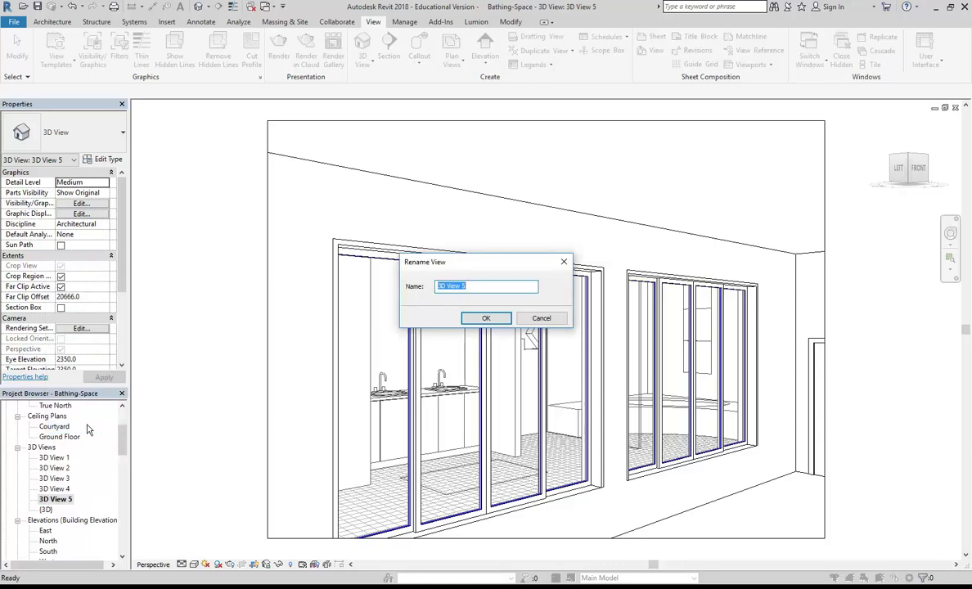
type("View from Courtyard")
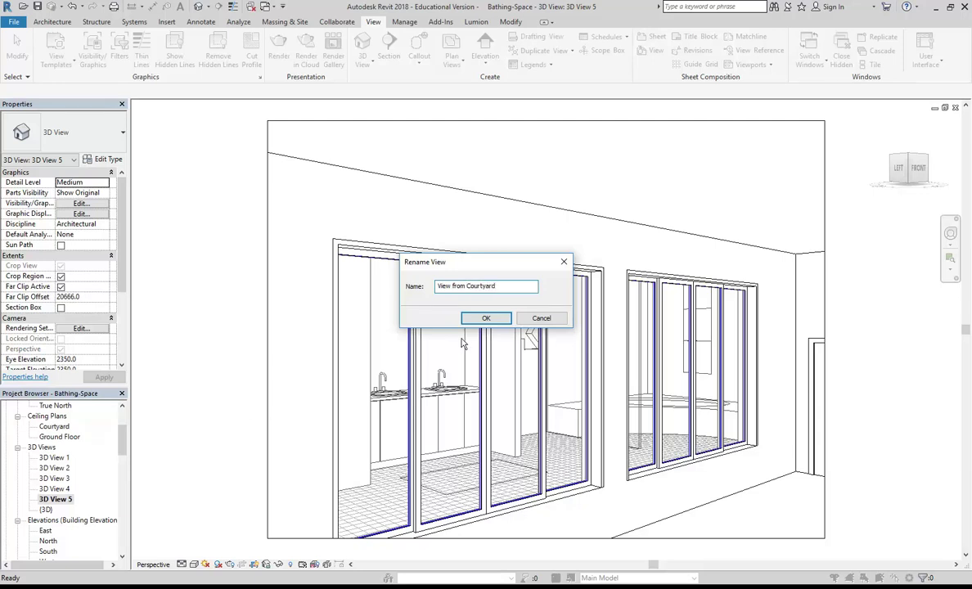
left_click(485, 321)
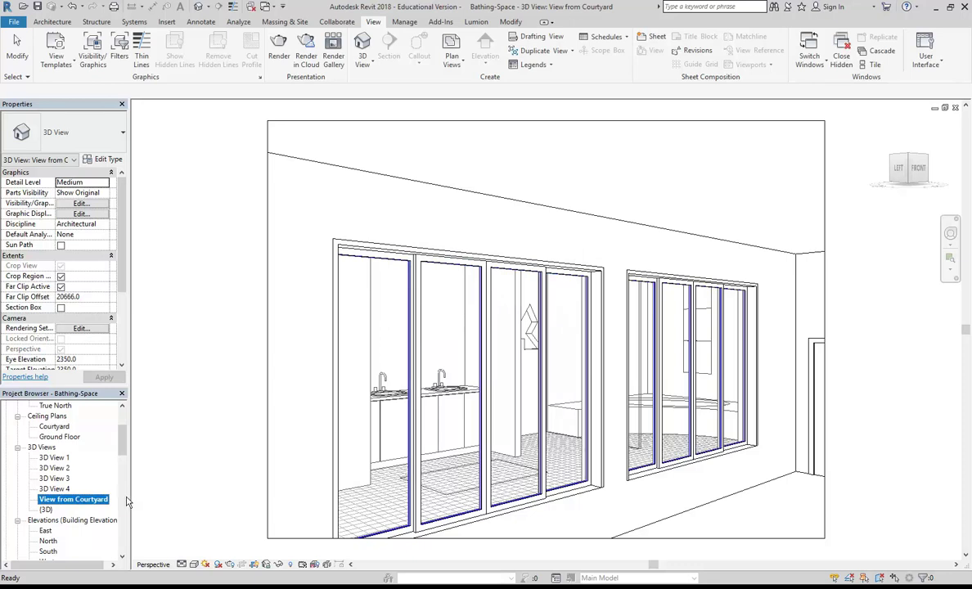
Open 3D View 4 and rename it as "Bathtub Closeup".
double_click(59, 489)
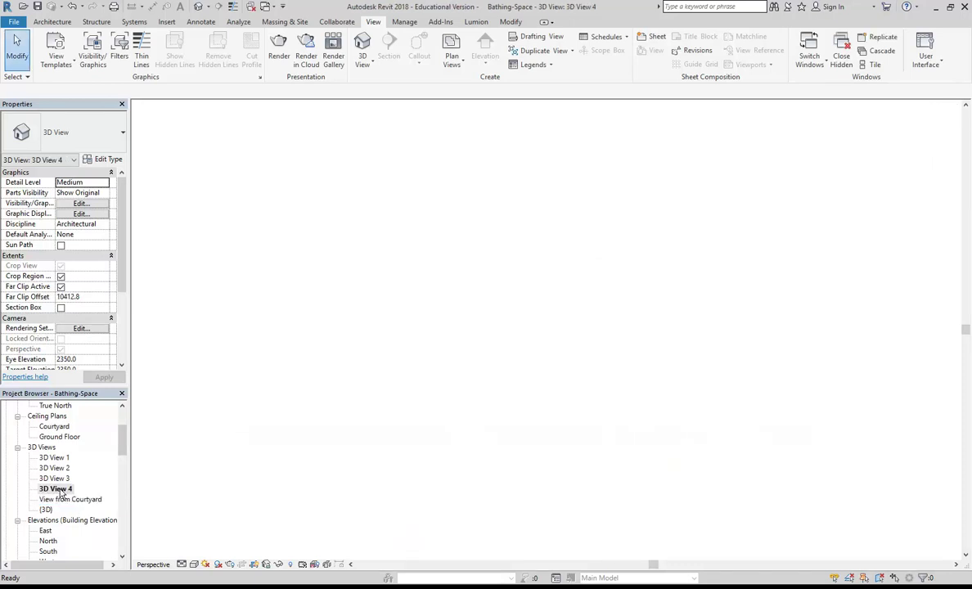
scroll(438, 342, "up", 2)
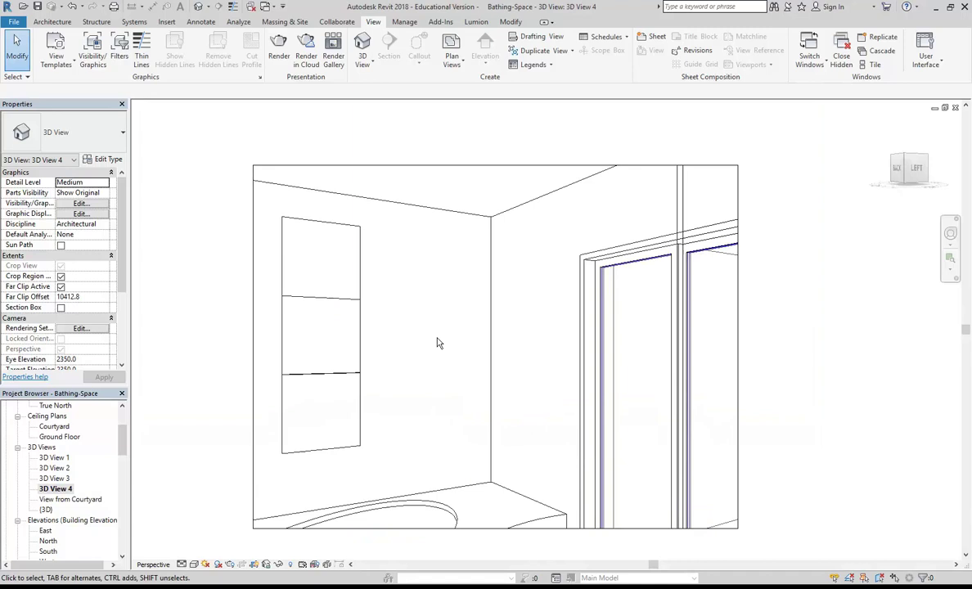
right_click(61, 490)
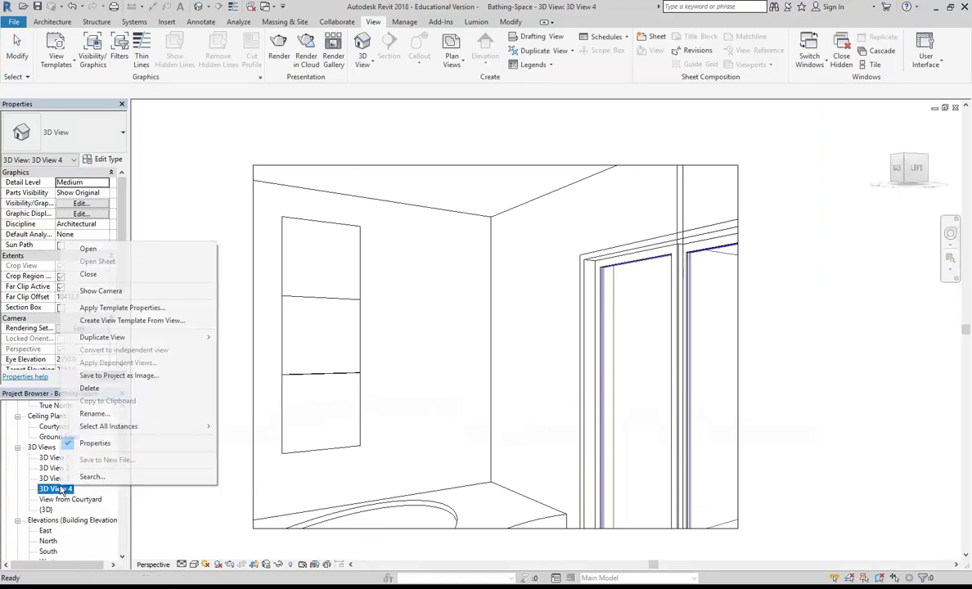
left_click(94, 414)
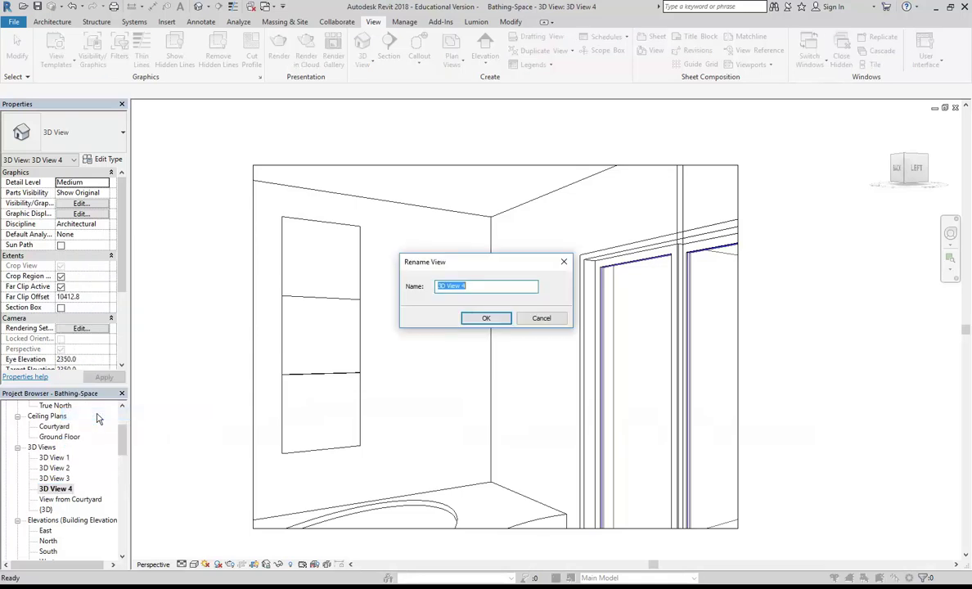
type("Bathtub Closetub")
key("BackSpace")
key("BackSpace")
key("BackSpace")
type("up")
left_click(489, 318)
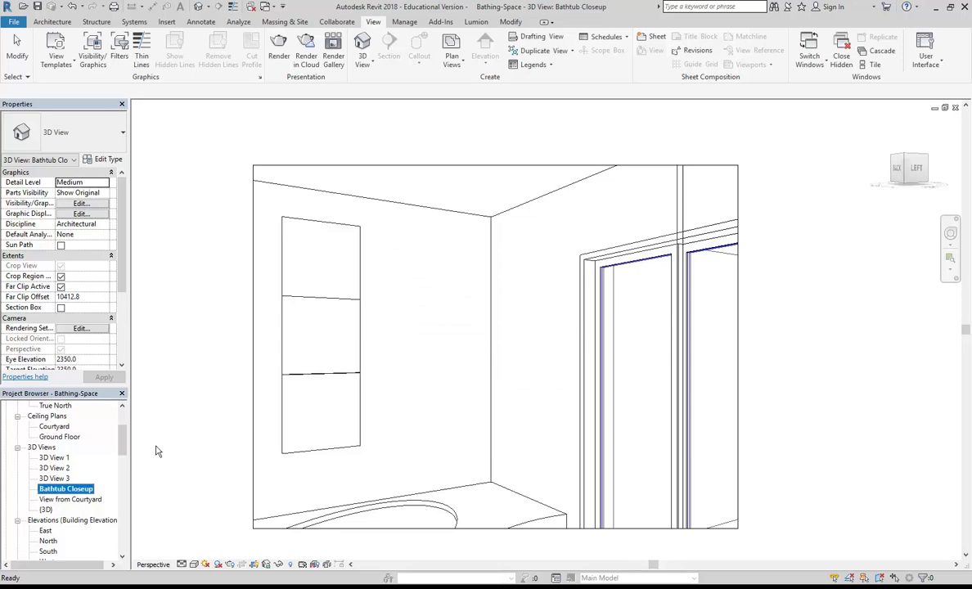
Show the Bathtub Closeup camera on the Ground Floor plan and move its eye tighter into the shower's back corner.
scroll(122, 421, "up", 3)
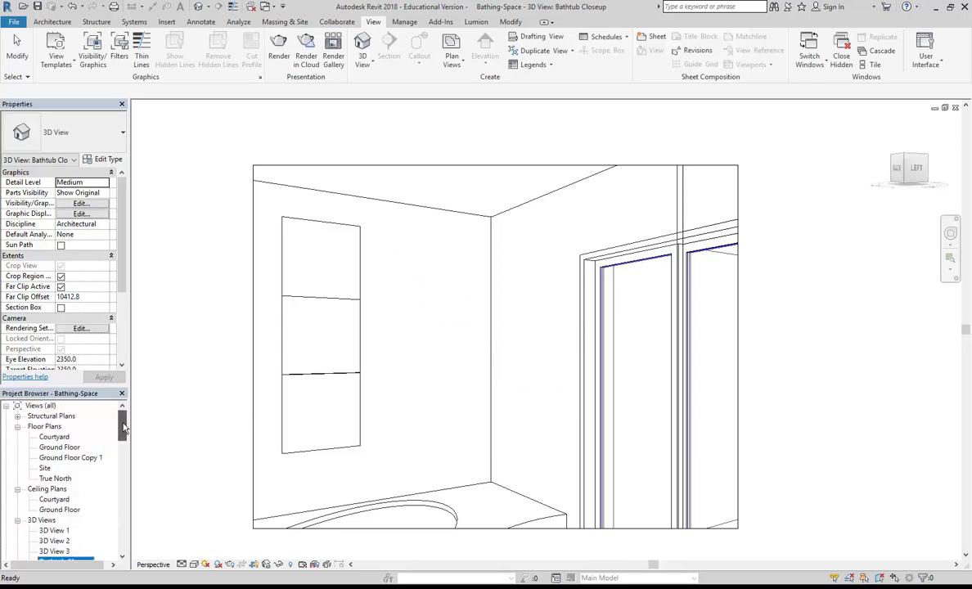
double_click(59, 447)
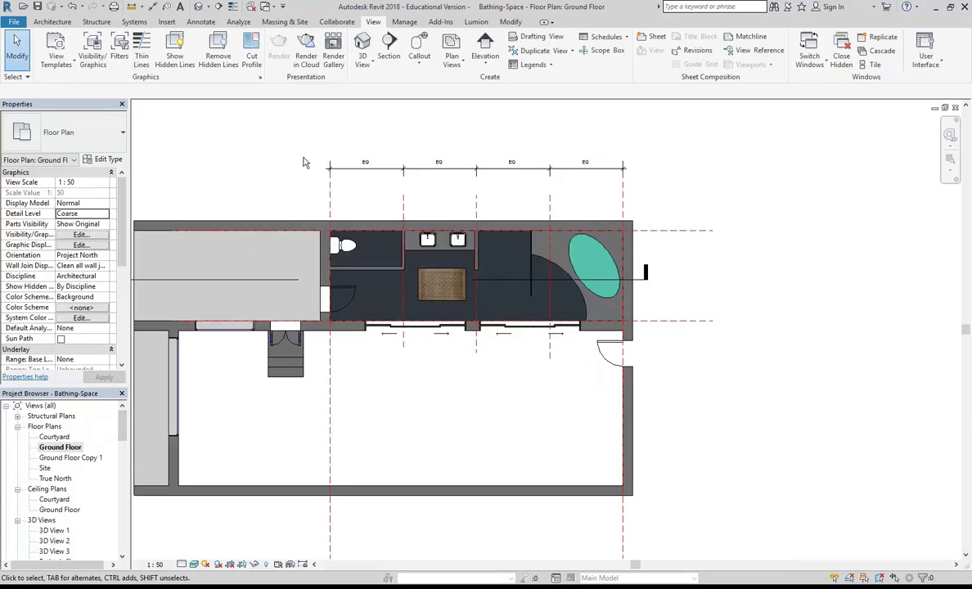
scroll(488, 236, "up", 3)
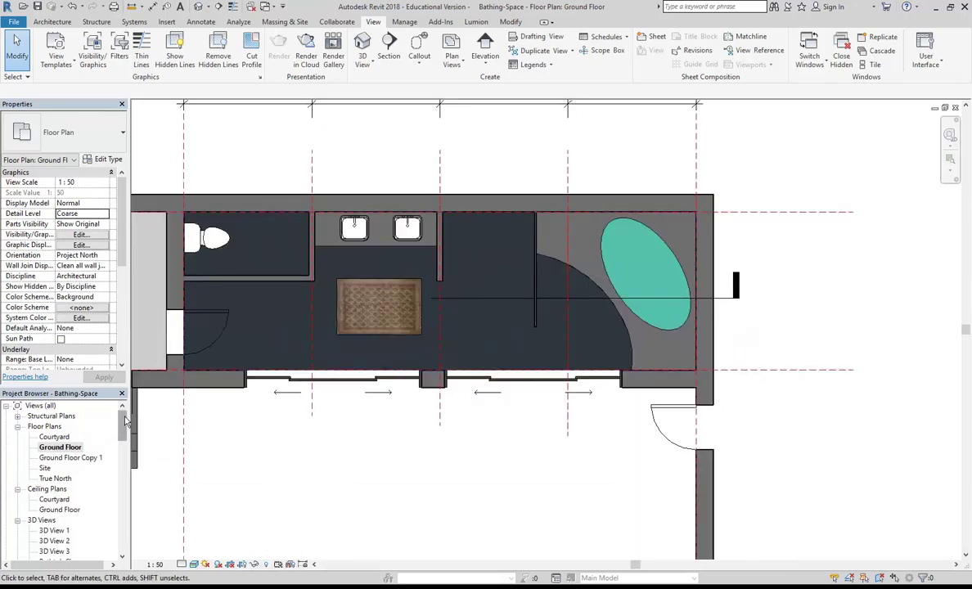
scroll(77, 450, "down", 4)
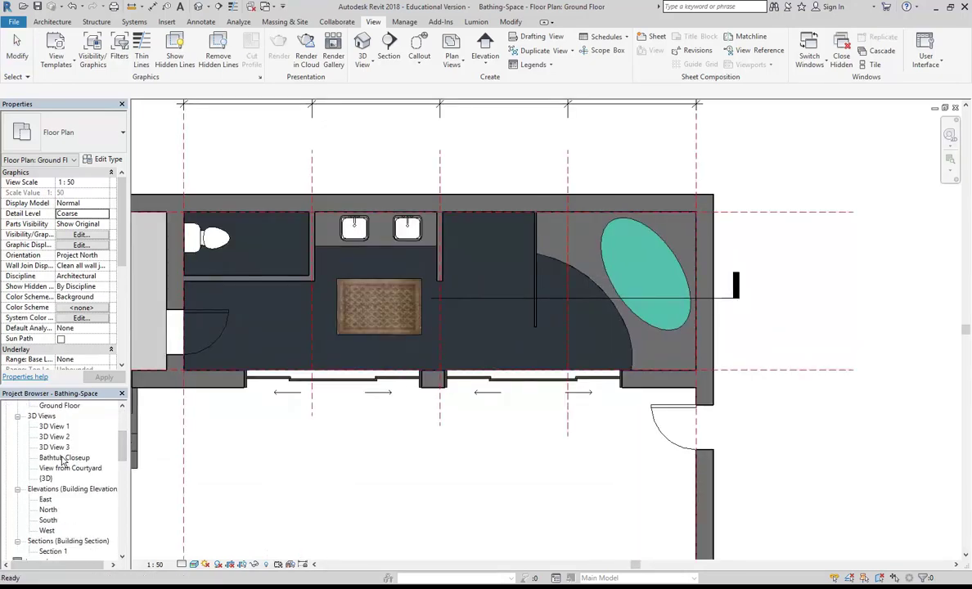
right_click(63, 458)
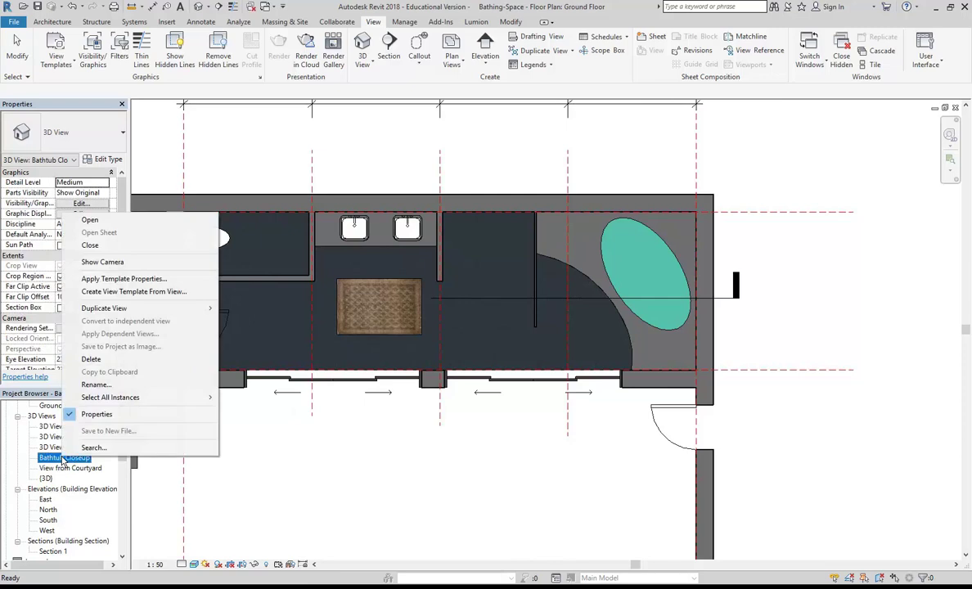
left_click(102, 262)
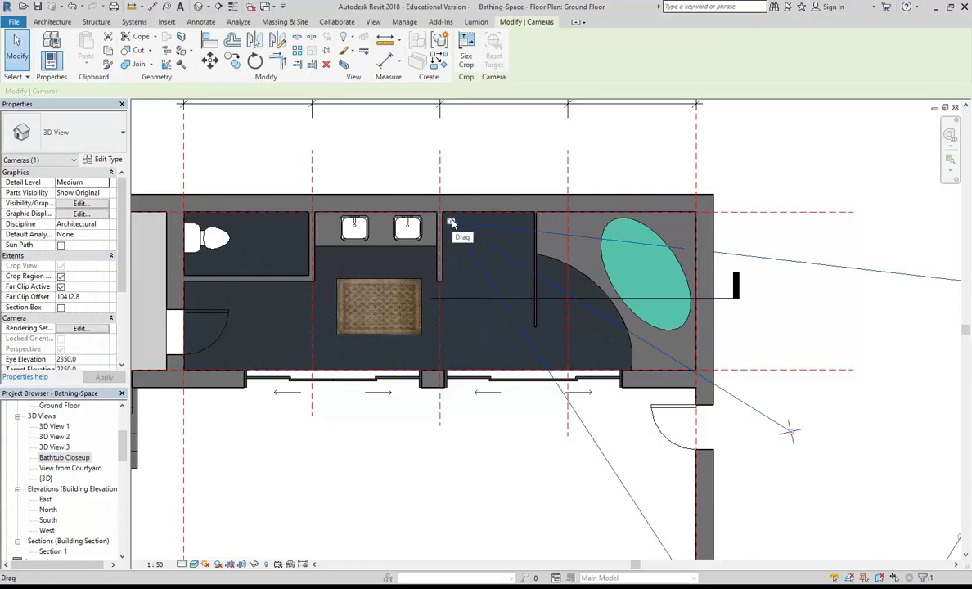
left_click_drag(451, 220, 447, 216)
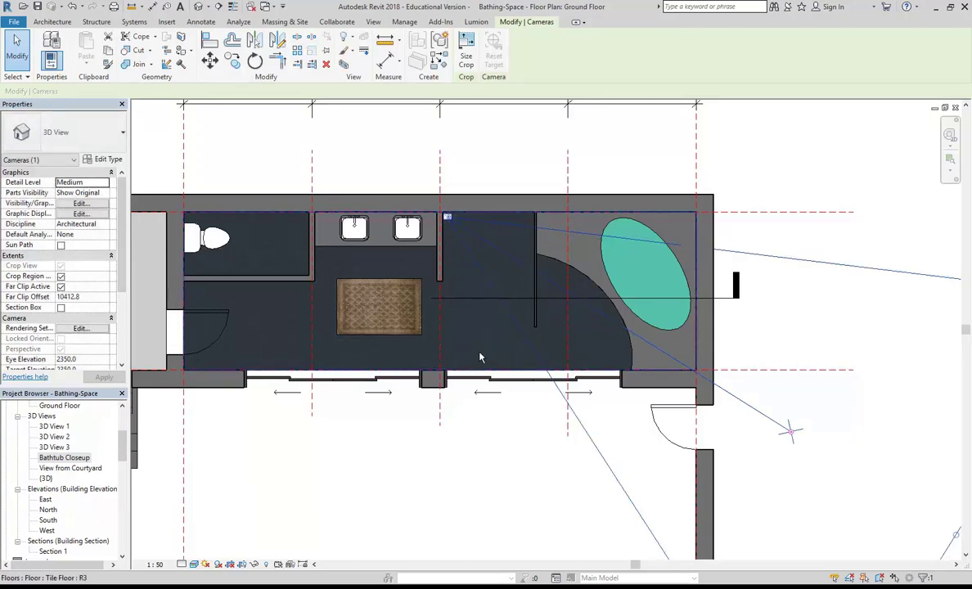
Open the Bathtub Closeup view and enlarge its crop region on all four sides to take in more of the bathtub and sliding doors.
double_click(67, 458)
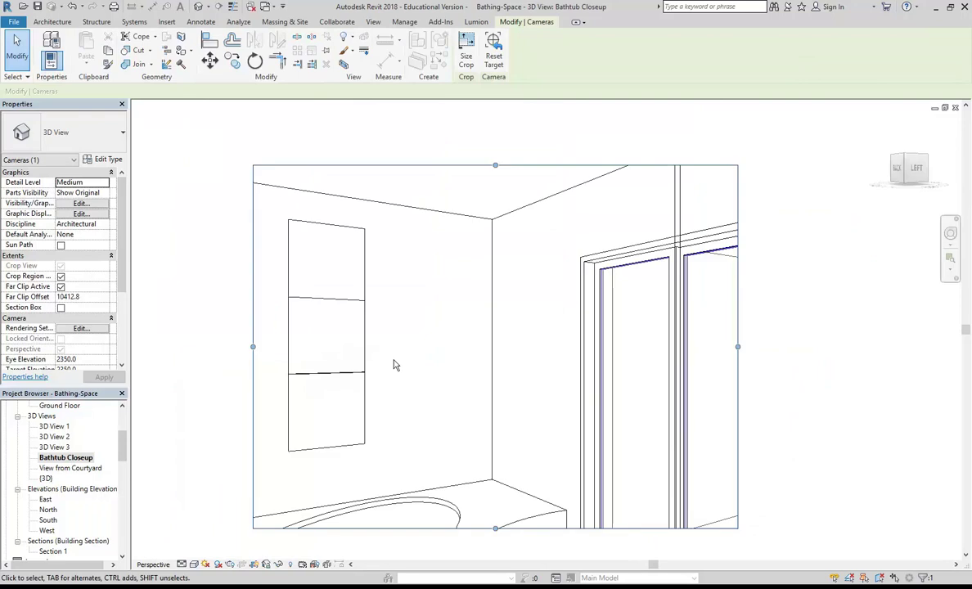
scroll(393, 364, "down", 2)
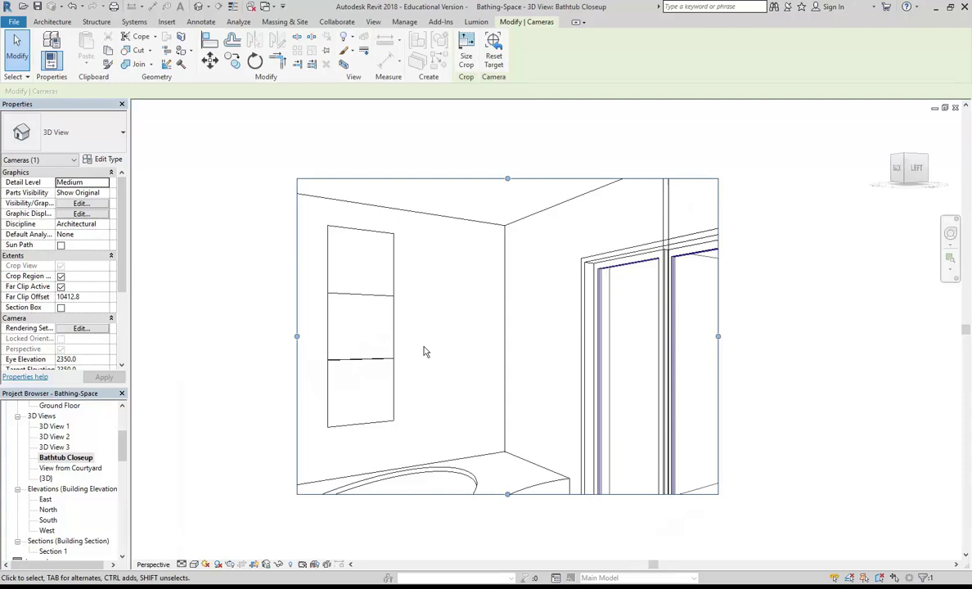
key("Escape")
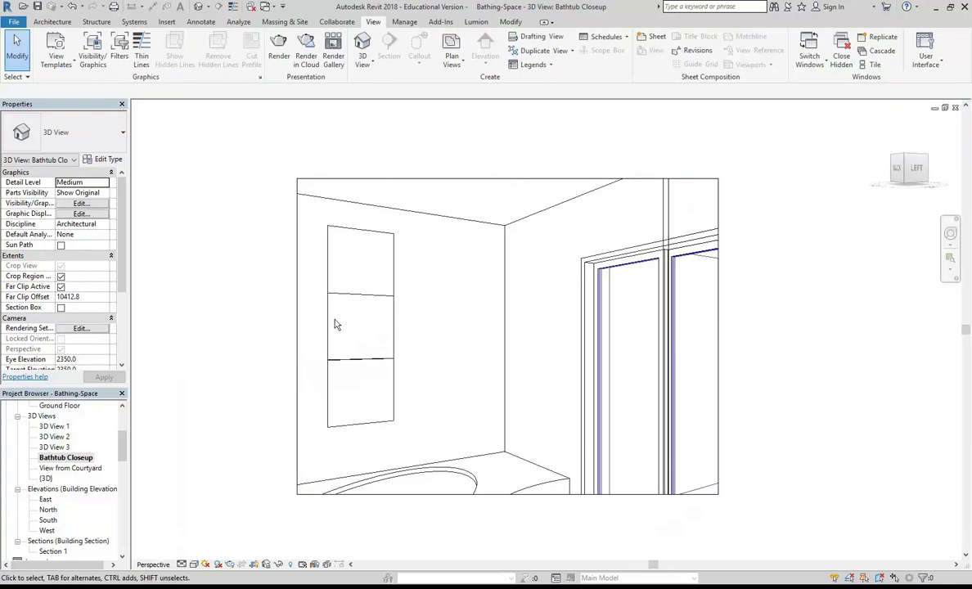
left_click(297, 319)
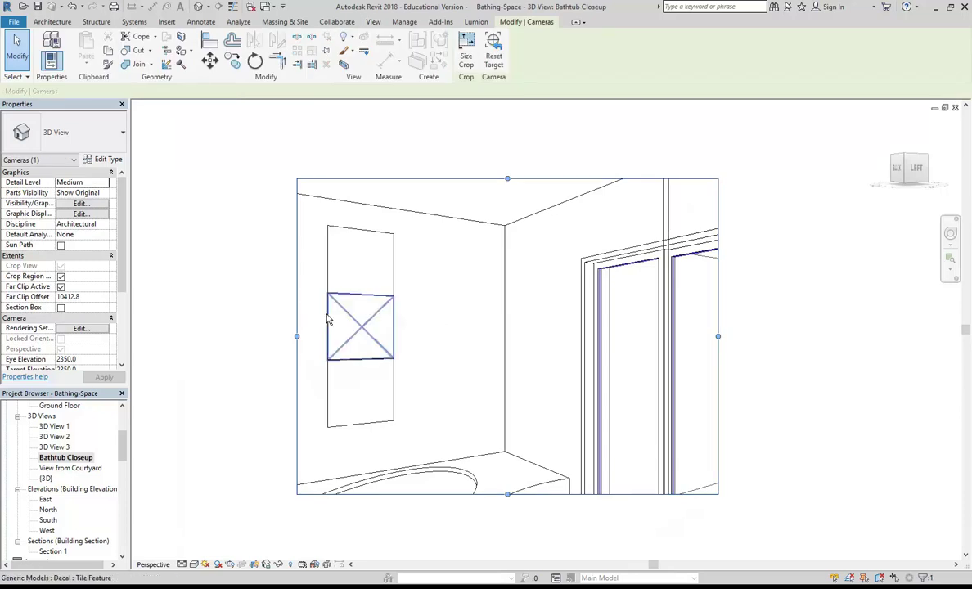
left_click_drag(297, 338, 188, 336)
left_click_drag(719, 337, 865, 337)
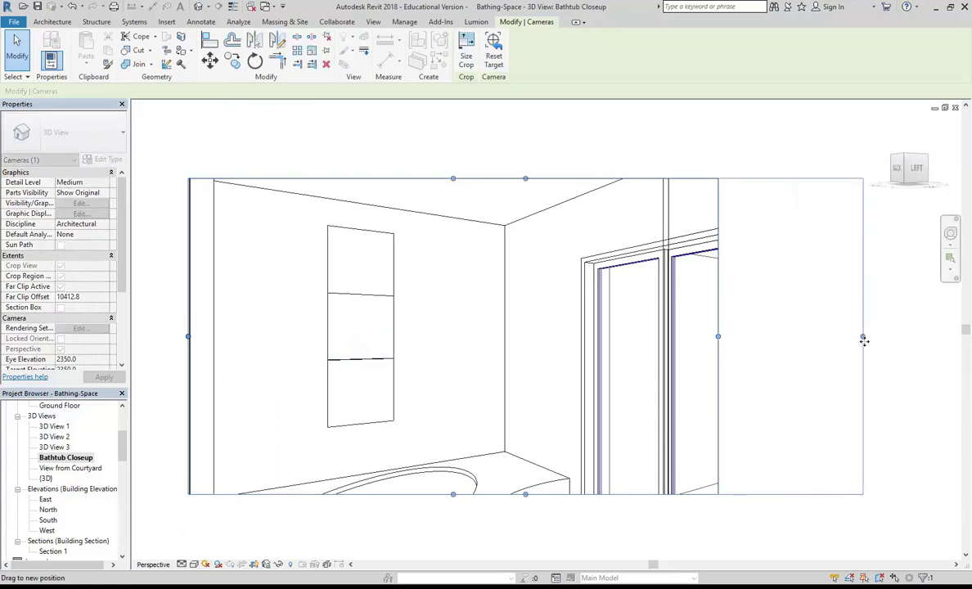
left_click_drag(528, 495, 526, 553)
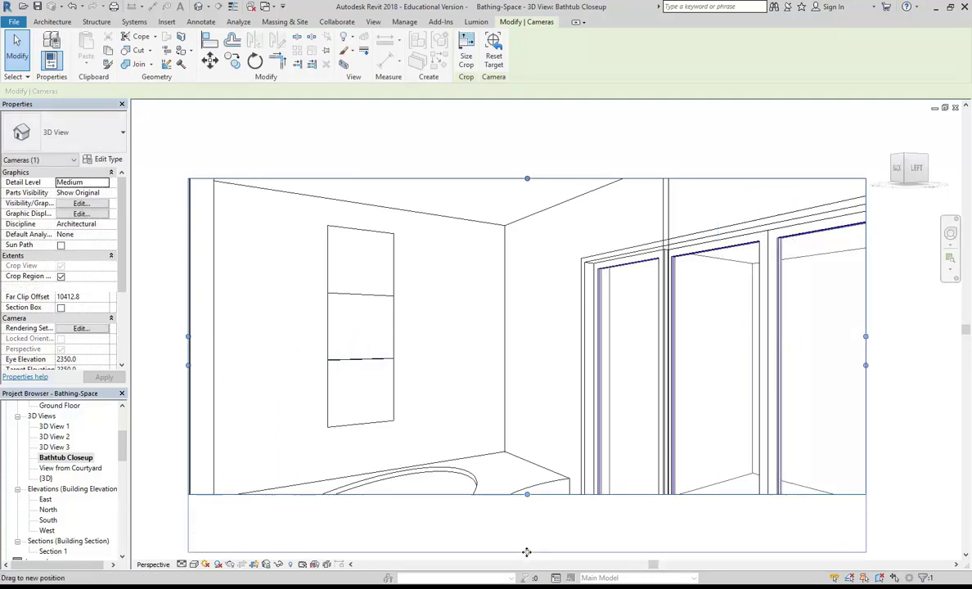
left_click_drag(526, 178, 523, 129)
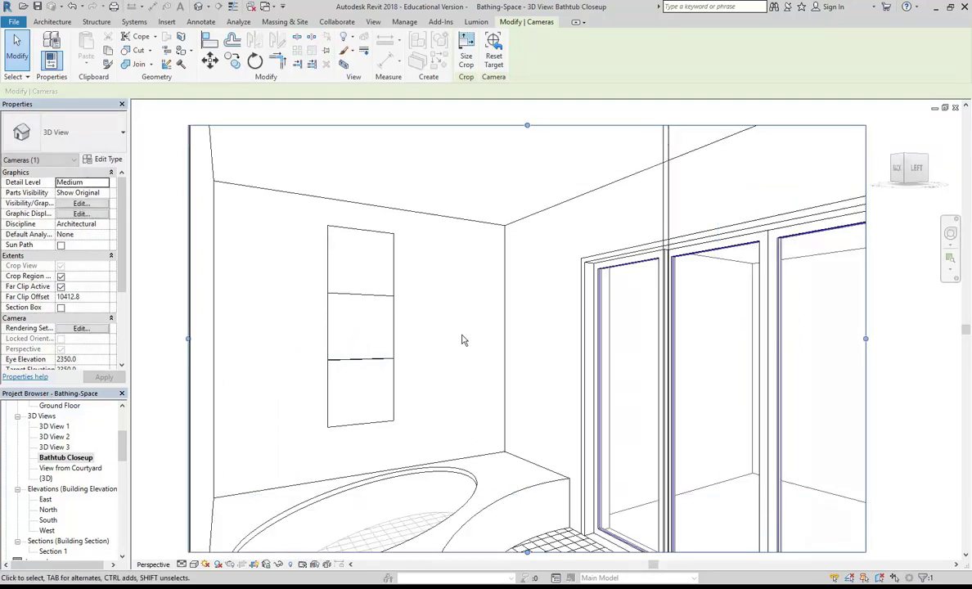
scroll(465, 335, "down", 2)
left_click_drag(518, 514, 521, 531)
left_click_drag(519, 144, 519, 128)
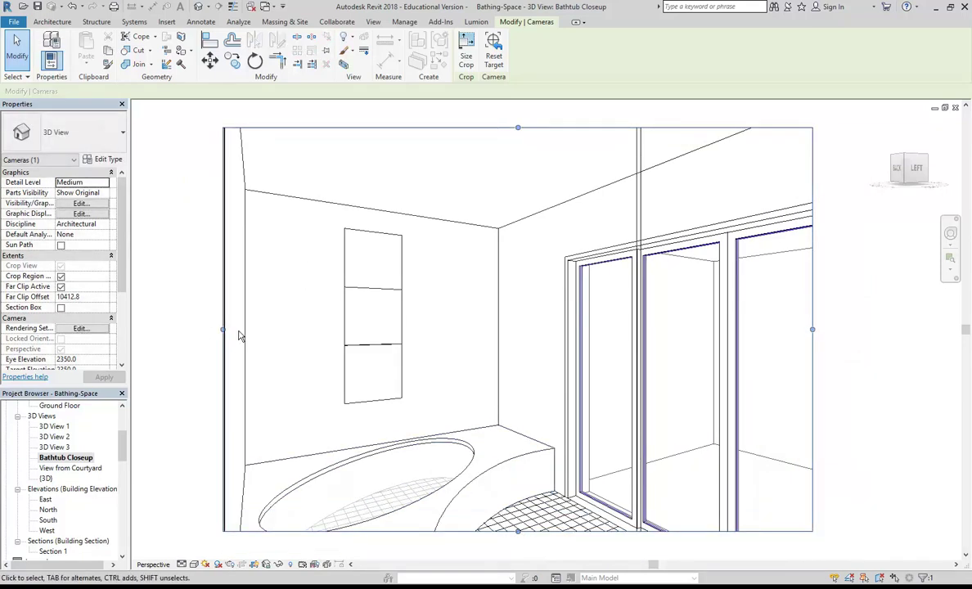
Check the Bathtub Closeup camera's field of view on the Ground Floor plan and return to the Bathtub Closeup view.
left_click(70, 457)
scroll(66, 446, "up", 3)
double_click(61, 438)
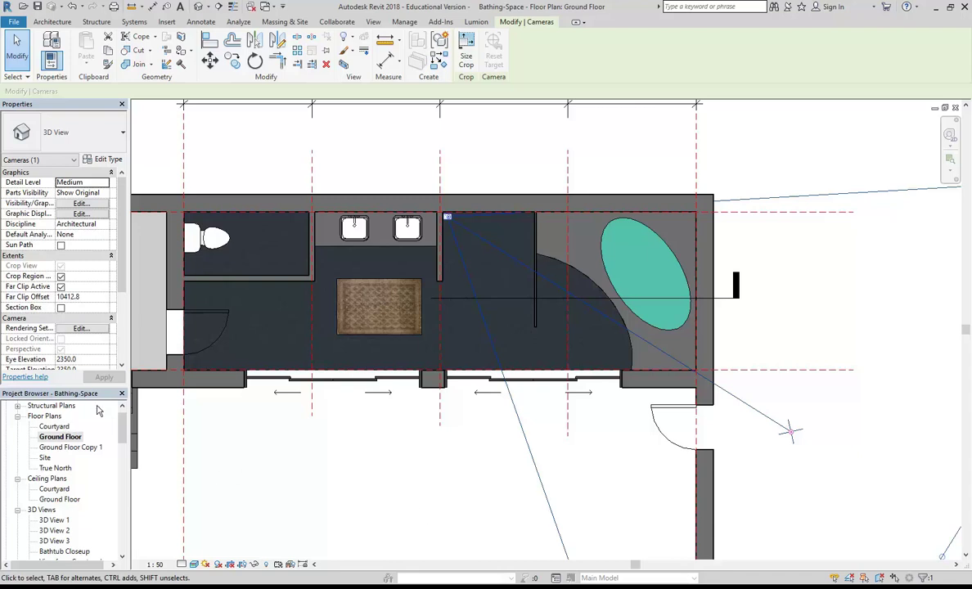
key("Escape")
scroll(111, 458, "down", 1)
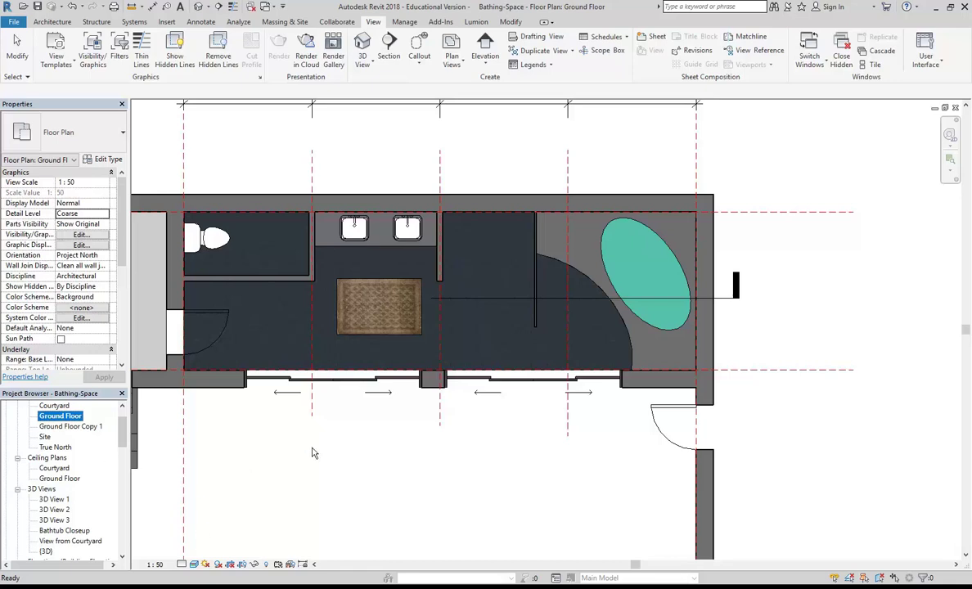
key("ctrl+Left")
key("Escape")
scroll(125, 437, "down", 2)
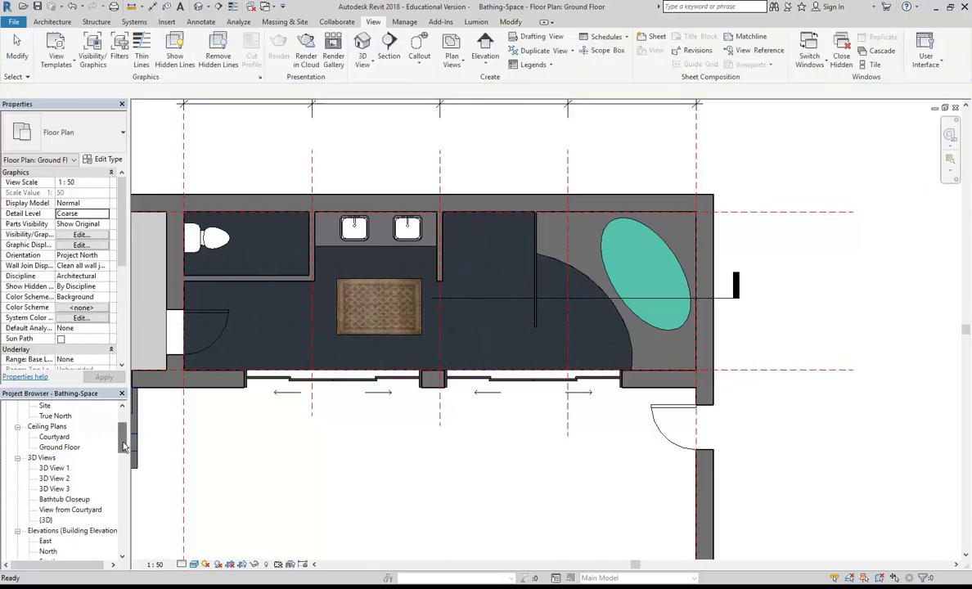
double_click(61, 500)
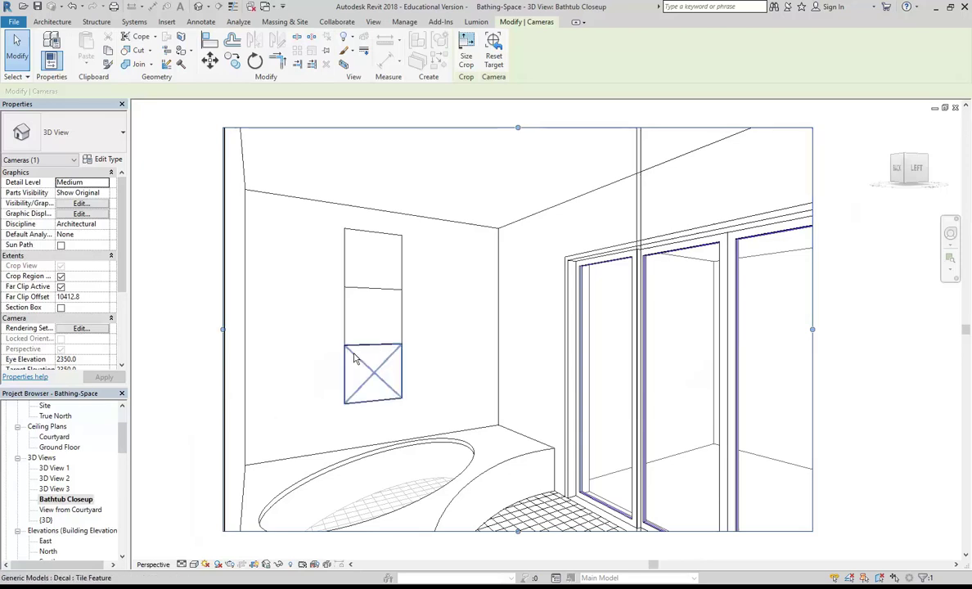
key("Escape")
Open 3D View 3 and enlarge its crop region on all four sides to take in the sink counter and more of the doors.
mouse_move(120, 449)
left_mouse_down()
mouse_move(126, 438)
mouse_move(126, 450)
left_mouse_up()
double_click(54, 457)
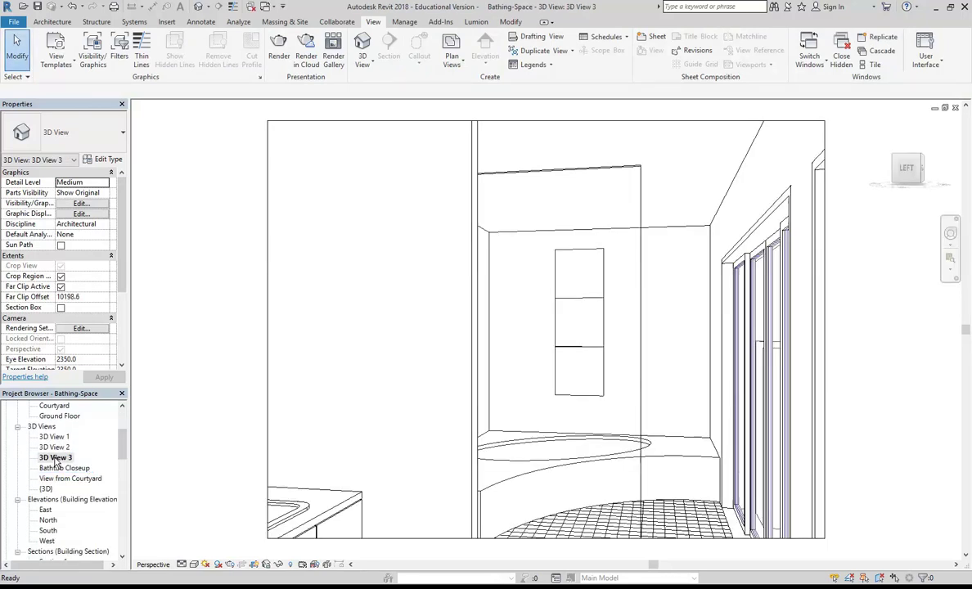
scroll(270, 347, "down", 3)
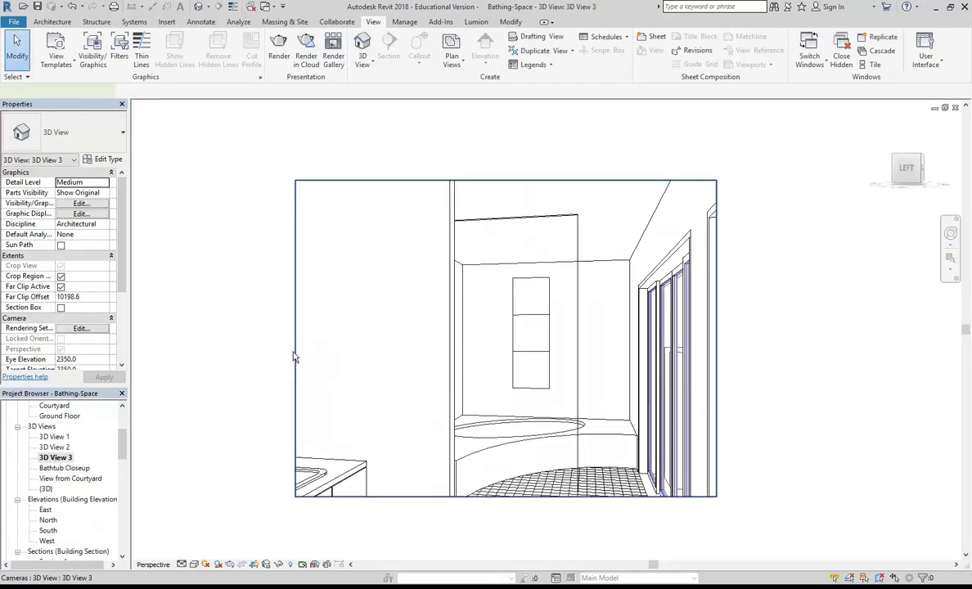
left_click(298, 358)
left_click_drag(292, 338, 250, 338)
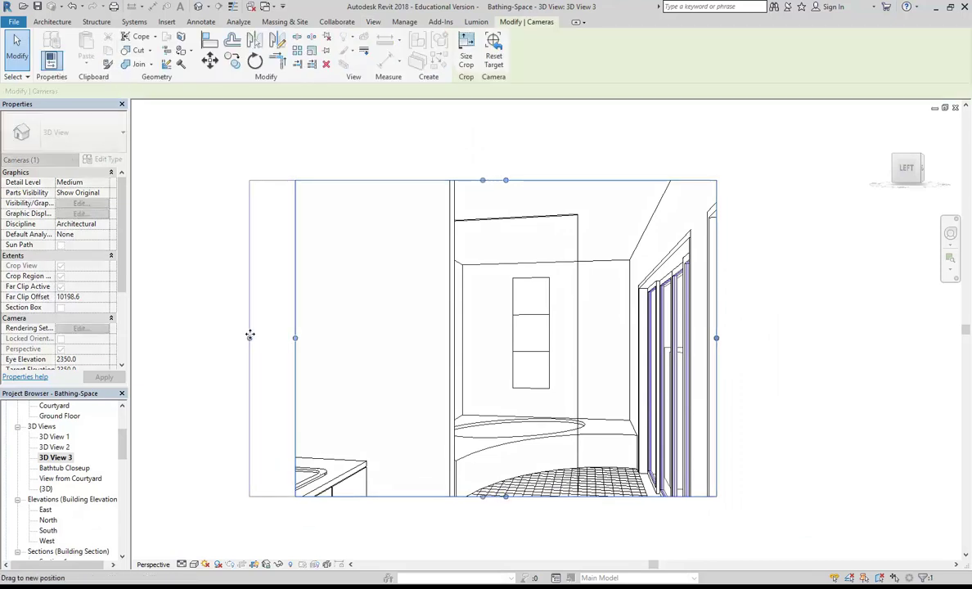
left_click_drag(716, 338, 766, 338)
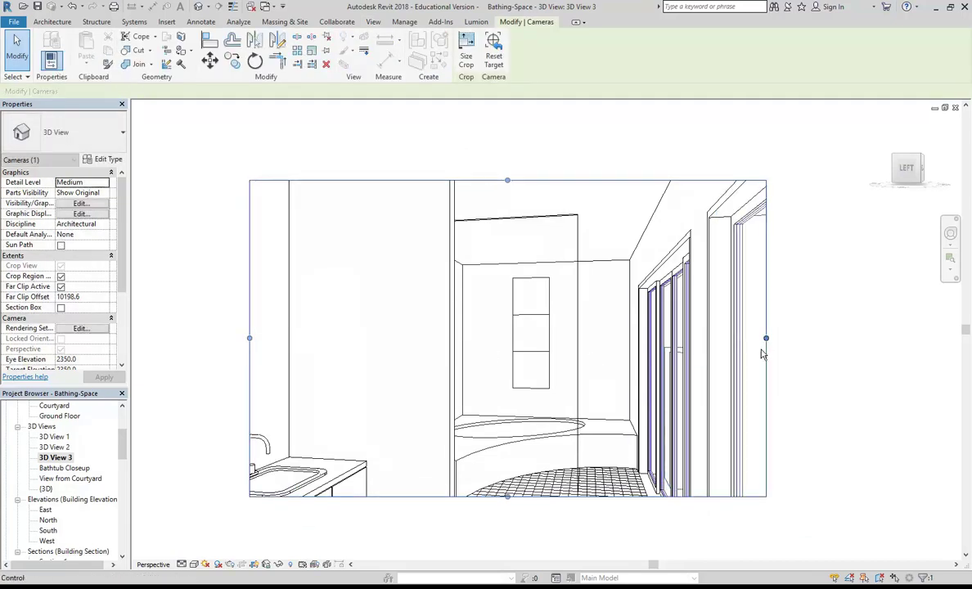
left_click_drag(507, 181, 507, 163)
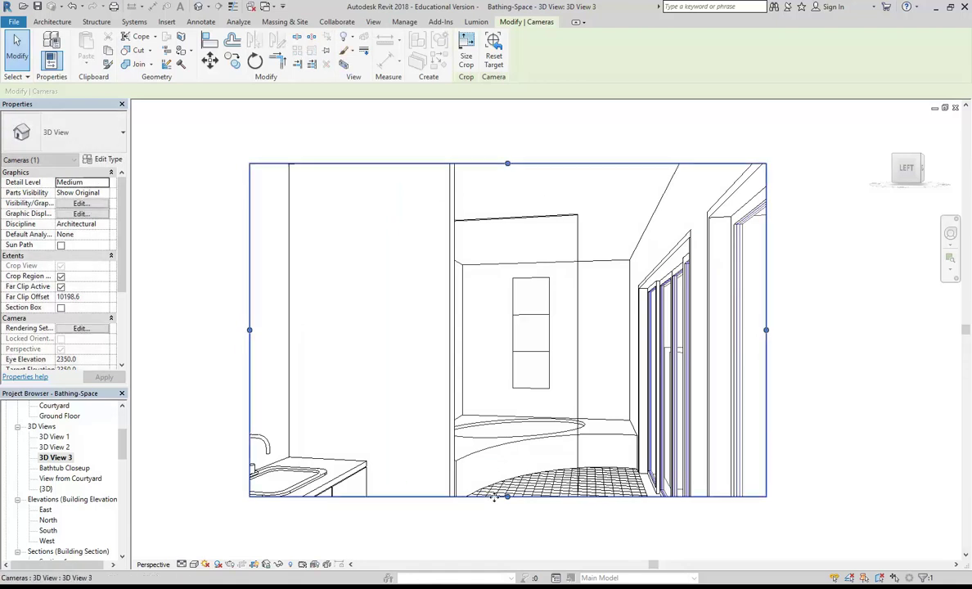
left_click_drag(507, 496, 507, 517)
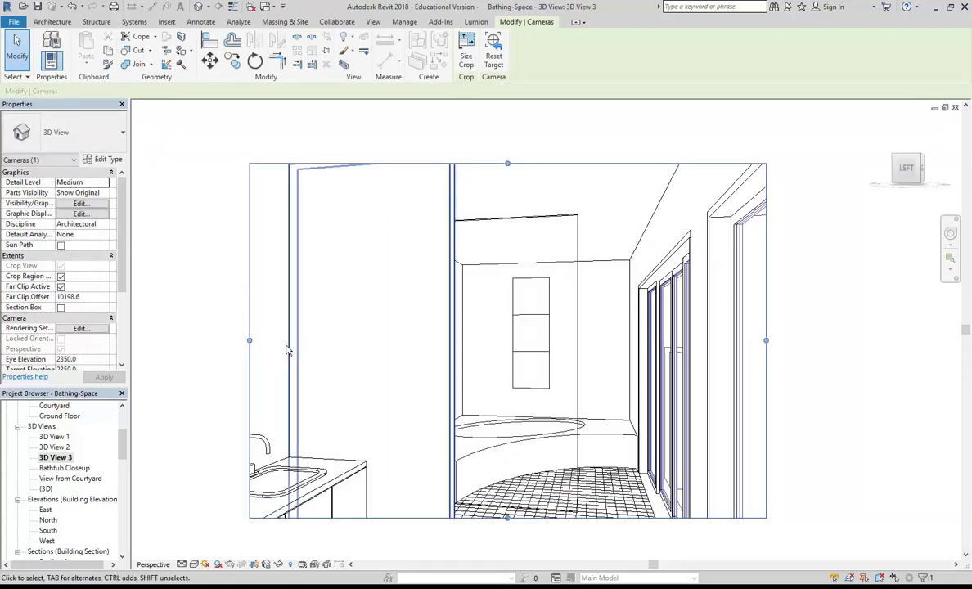
left_click_drag(250, 340, 213, 330)
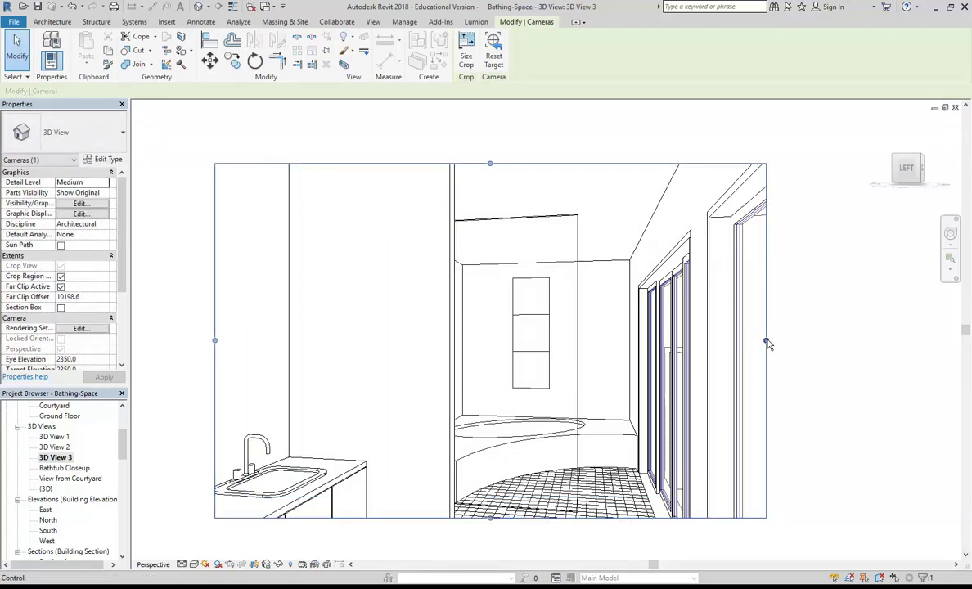
left_click_drag(766, 340, 787, 340)
Extend 3D View 3's crop region to the right, upward and downward to include the large glazed doors and the tiled floor.
scroll(641, 404, "down", 2)
left_click_drag(739, 364, 883, 364)
middle_click_drag(637, 368, 513, 389)
left_click_drag(496, 266, 495, 190)
scroll(533, 415, "down", 1)
middle_click_drag(532, 419, 529, 364)
left_click_drag(497, 430, 497, 527)
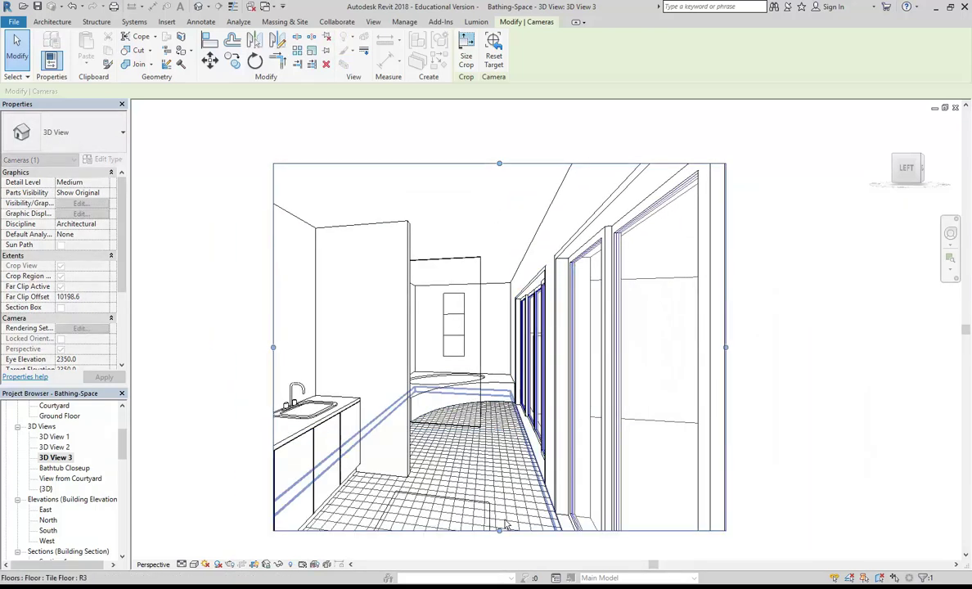
Widen 3D View 3's crop region further past the glazed doors and extend its upper and lower edges.
middle_click_drag(750, 388, 718, 323)
left_click_drag(694, 280, 801, 281)
scroll(556, 390, "down", 1)
middle_click_drag(556, 390, 534, 425)
left_click_drag(507, 203, 507, 153)
left_click_drag(508, 481, 507, 550)
scroll(631, 351, "down", 1)
left_click_drag(585, 308, 702, 309)
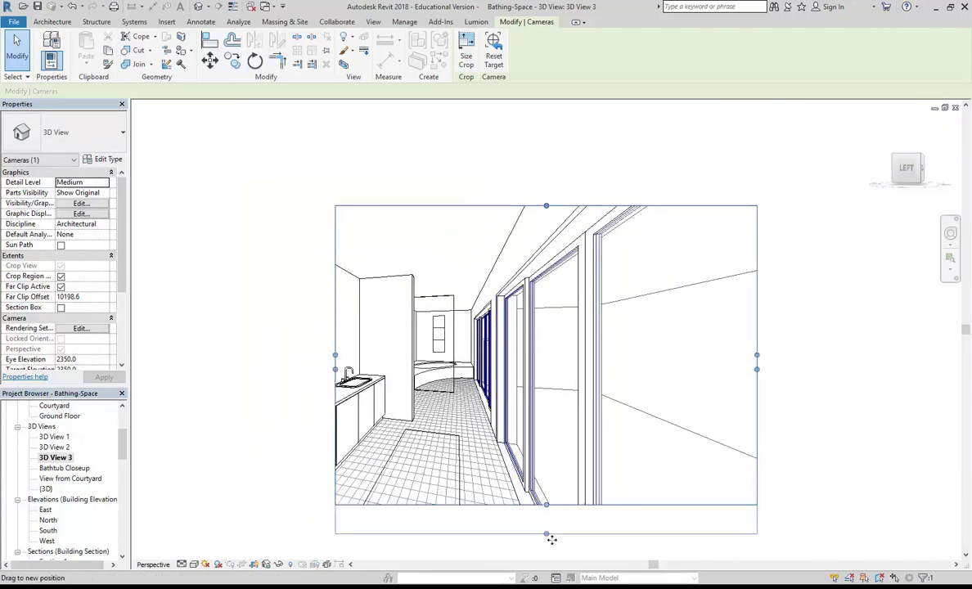
Extend 3D View 3's crop region further up and down, and out to the left to include the second basin.
left_click_drag(549, 527, 548, 530)
left_click_drag(496, 178, 494, 123)
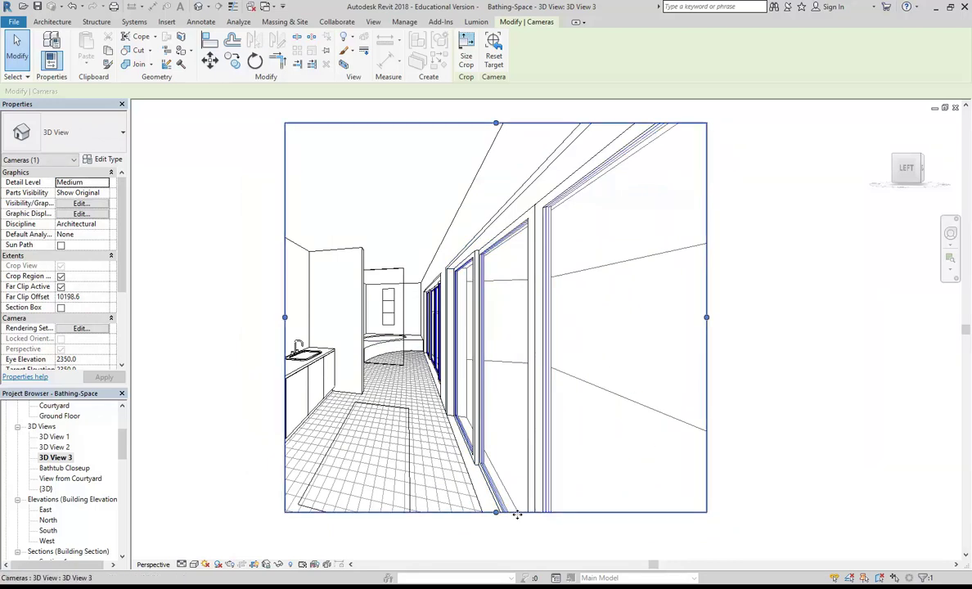
left_click_drag(495, 516, 494, 555)
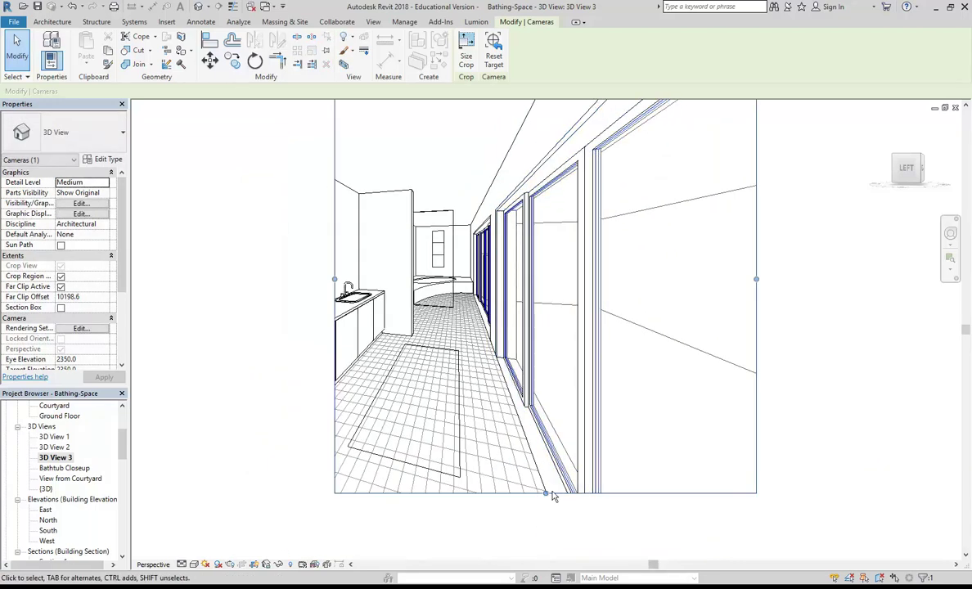
left_click_drag(545, 494, 548, 563)
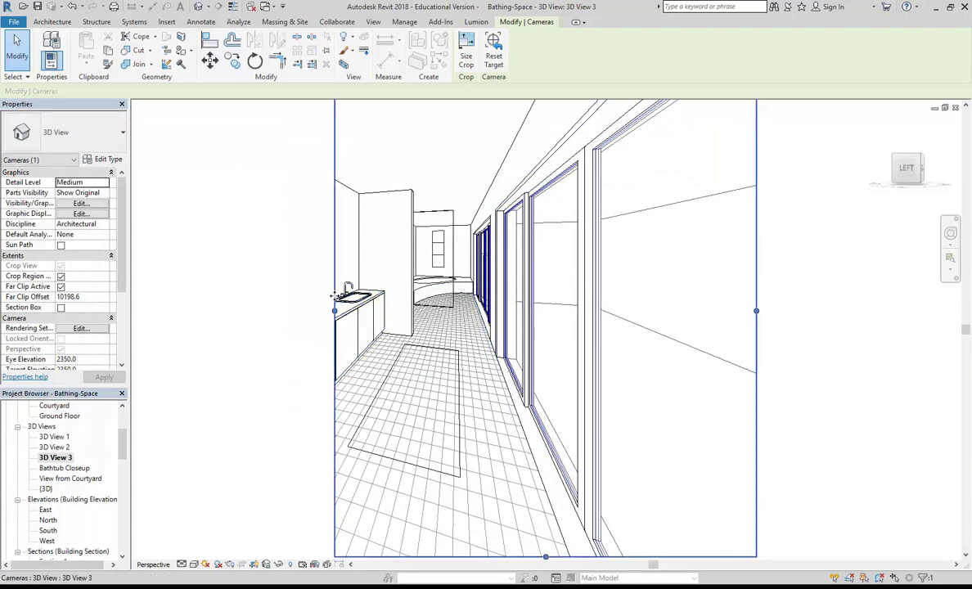
left_click_drag(336, 310, 196, 308)
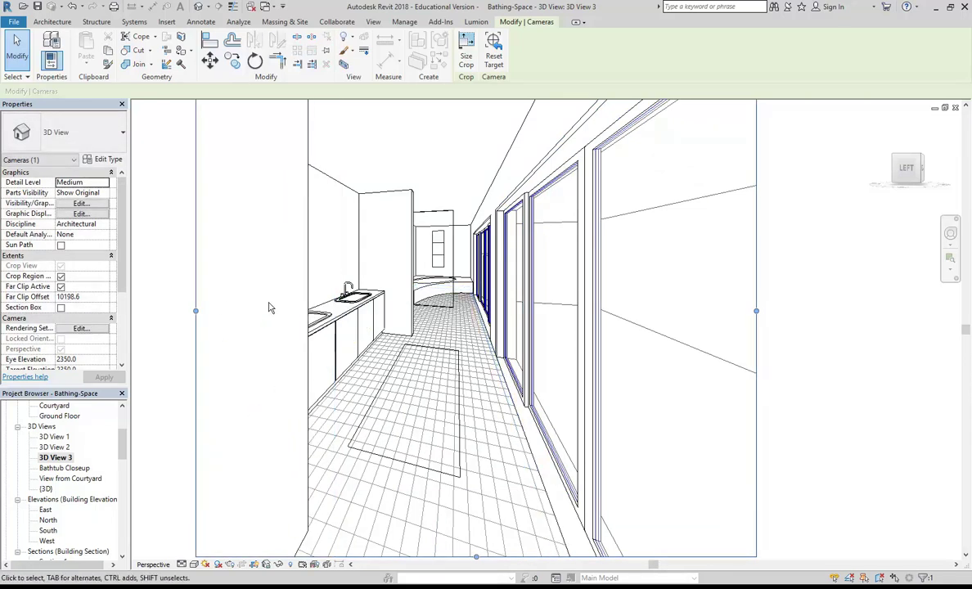
Pull in the right and lower edges of 3D View 3's crop region to trim excess glazing and floor.
scroll(393, 378, "down", 3)
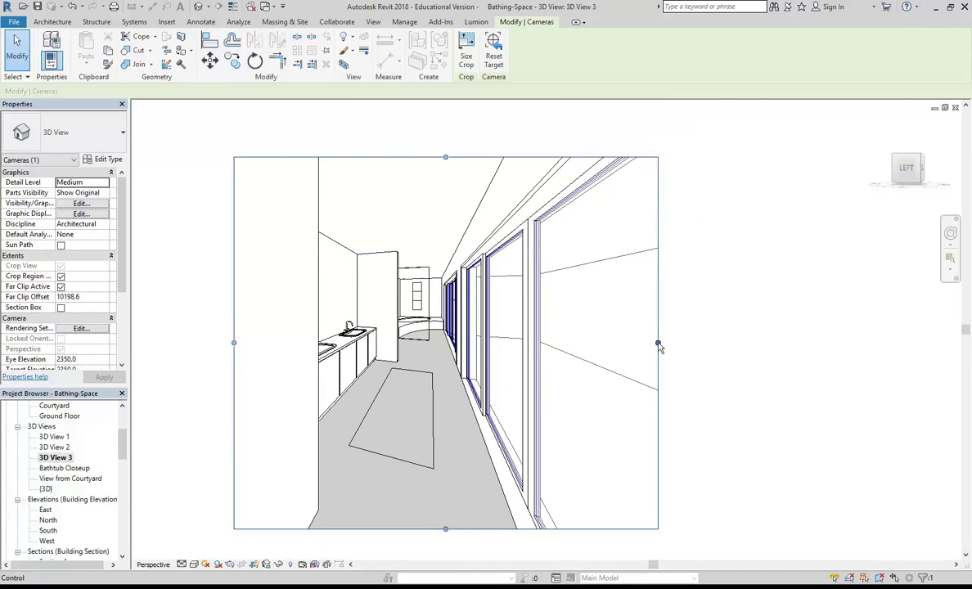
left_click_drag(659, 344, 582, 341)
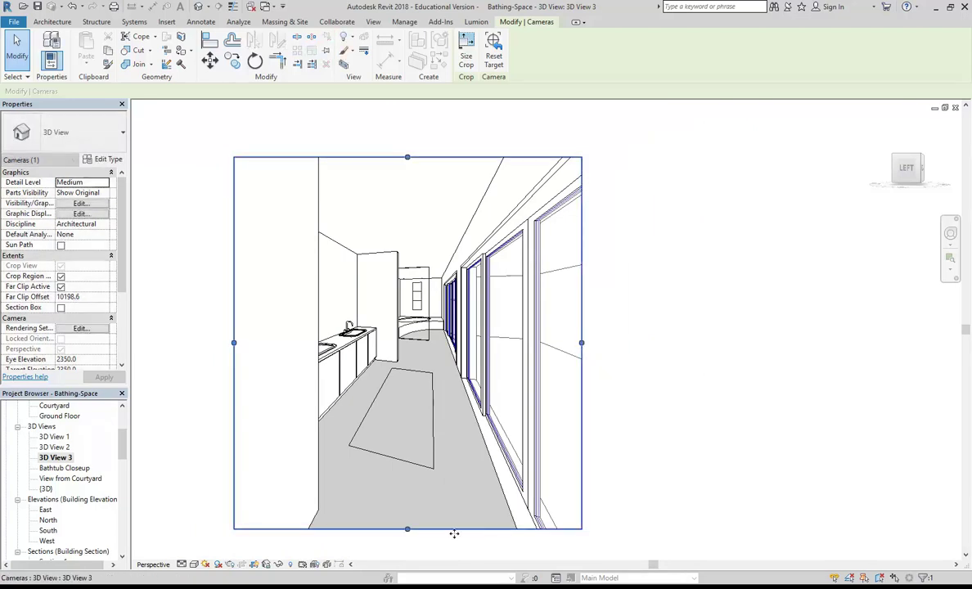
left_click_drag(400, 531, 405, 417)
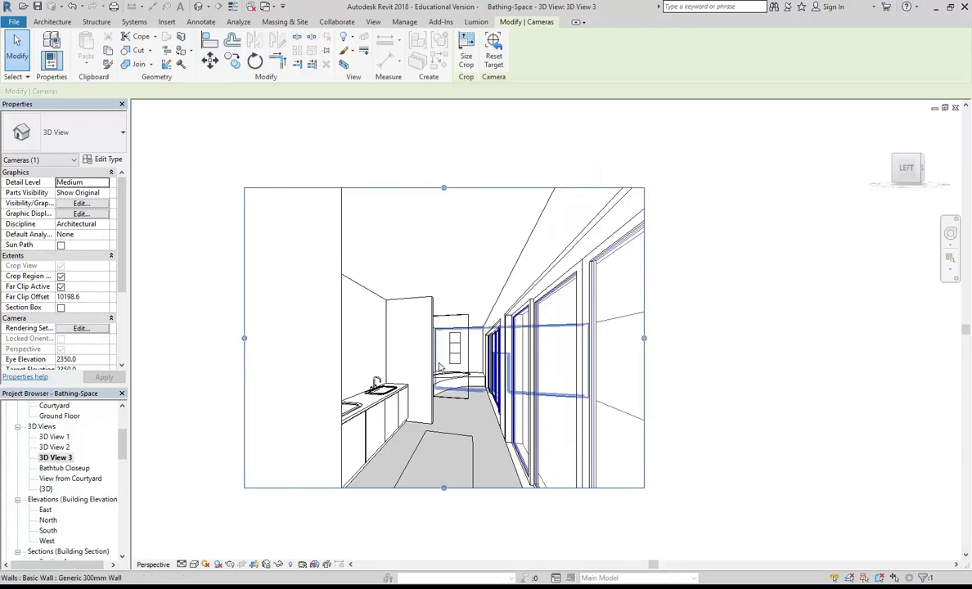
scroll(439, 367, "up", 1)
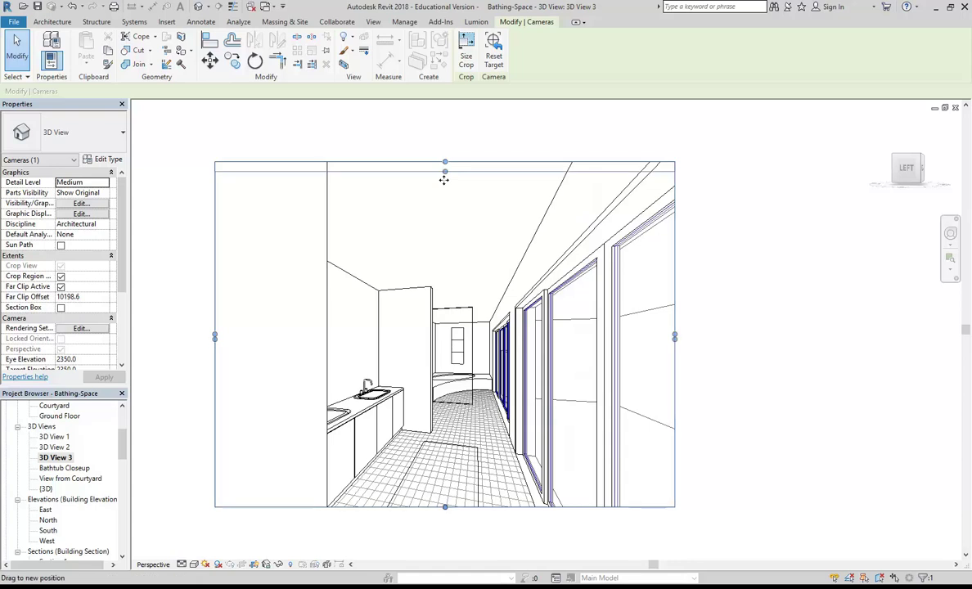
Trim the upper and right edges of 3D View 3's crop region into a landscape frame and deselect it.
left_click_drag(445, 162, 446, 180)
left_click_drag(674, 343, 563, 326)
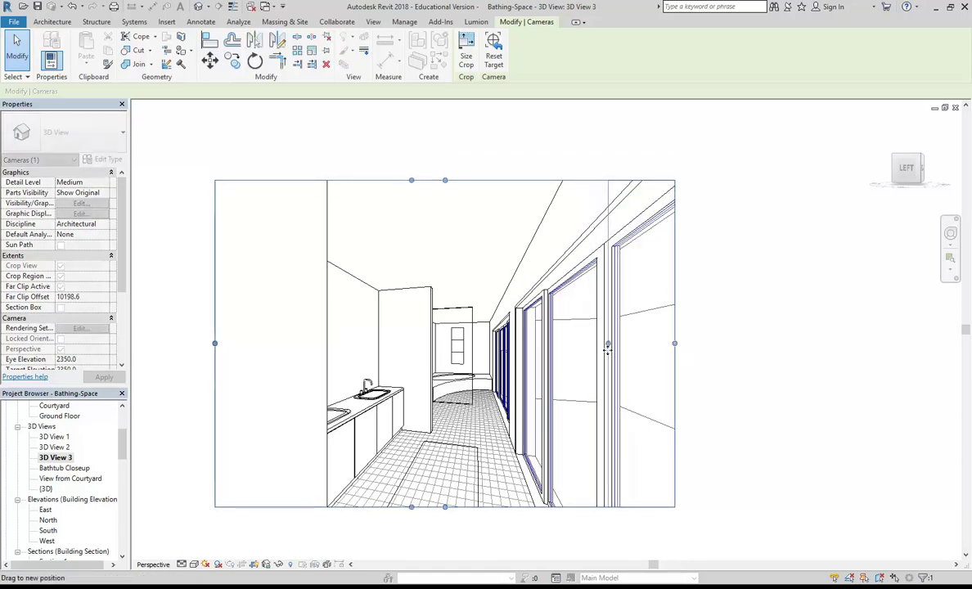
middle_click_drag(523, 368, 489, 409)
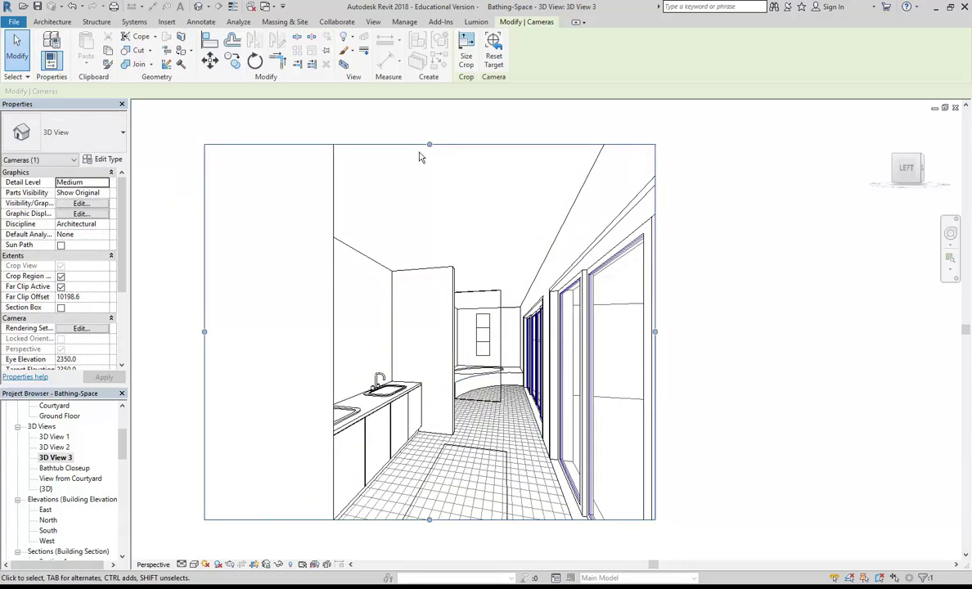
left_click_drag(427, 145, 434, 198)
scroll(433, 217, "up", 1)
middle_click_drag(433, 219, 466, 180)
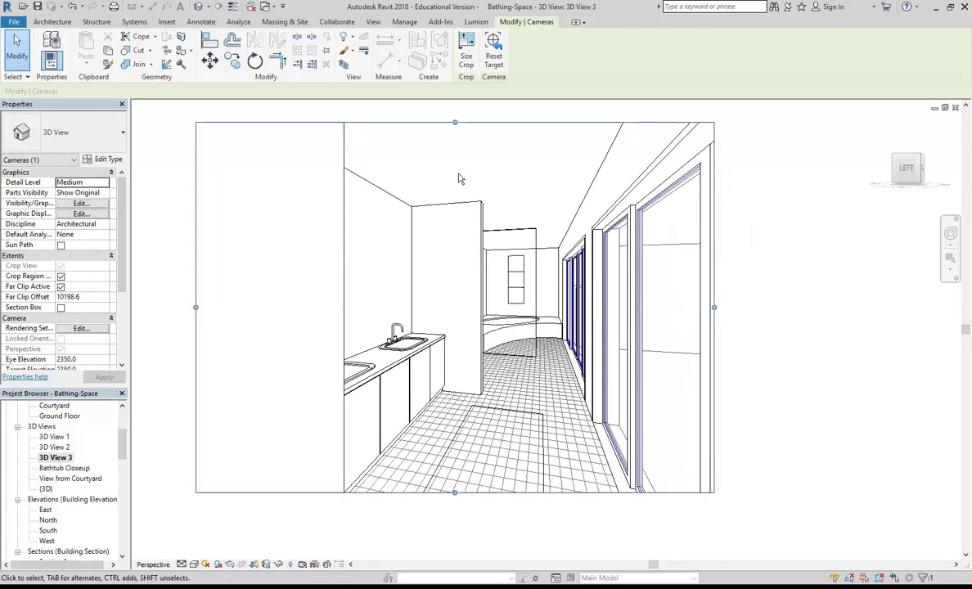
scroll(459, 191, "up", 1)
key("Escape")
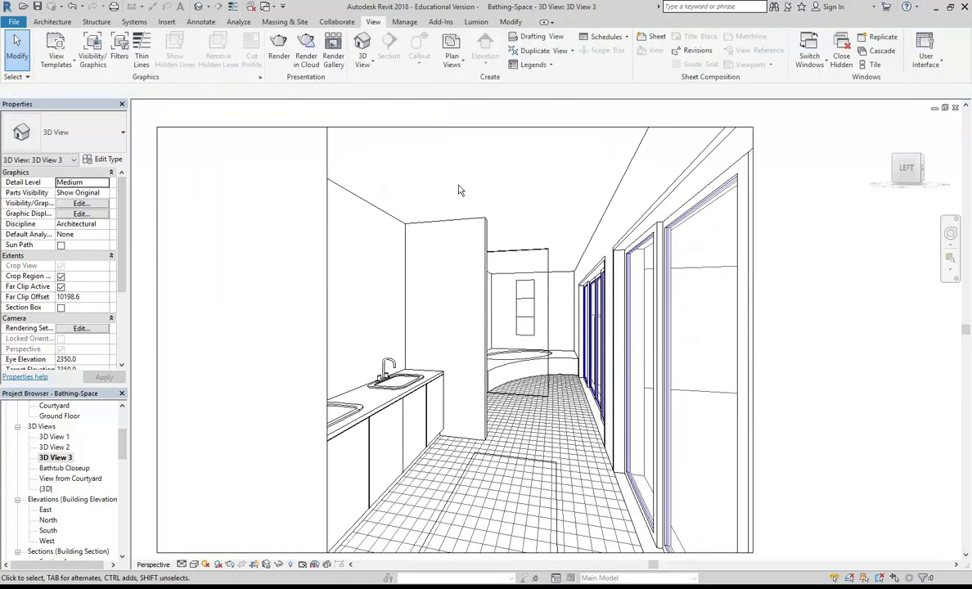
middle_click_drag(459, 190, 478, 196)
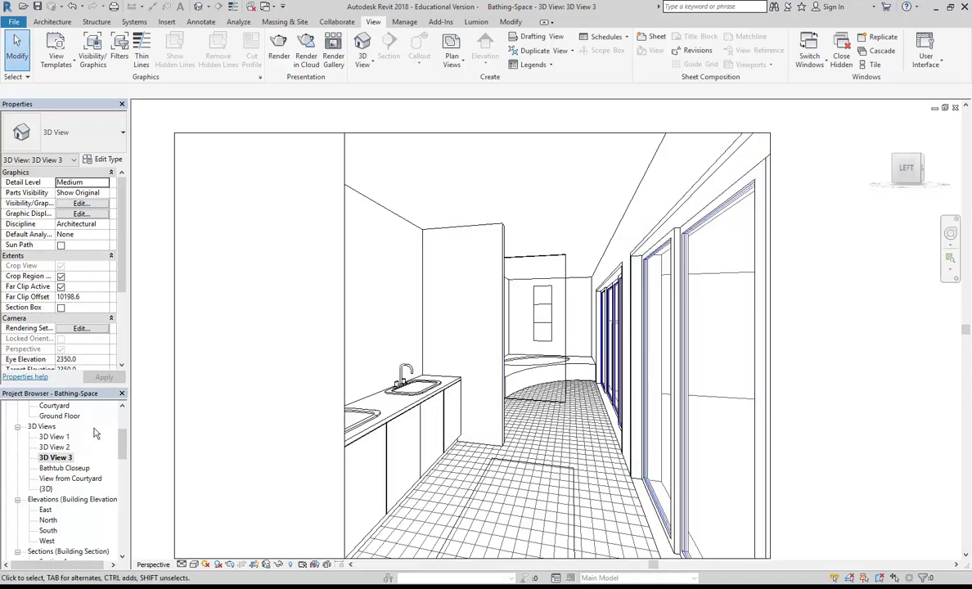
left_click(174, 405)
mouse_move(243, 364)
middle_mouse_down()
mouse_move(252, 348)
mouse_move(244, 347)
middle_mouse_up()
scroll(244, 347, "down", 1)
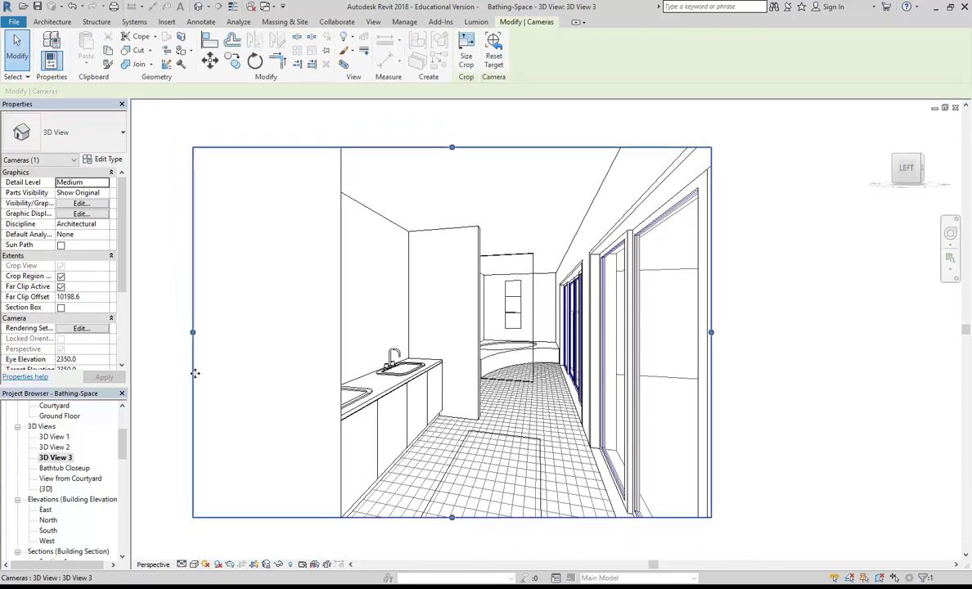
left_click(265, 318)
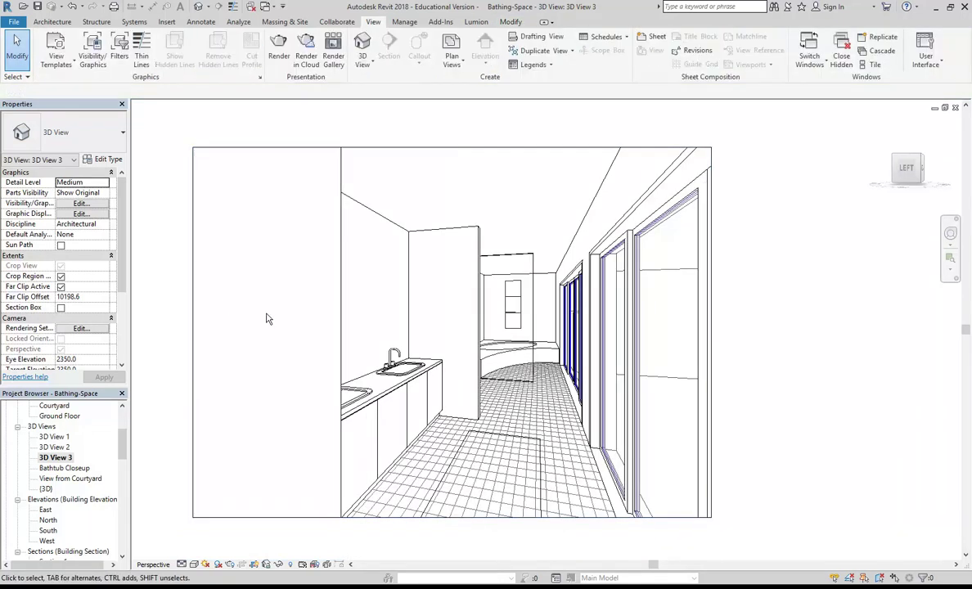
Turn the 3D View 3 camera toward the glazed doors with the SteeringWheels Look tool, narrowing the blank wall beside the basins.
left_click(950, 236)
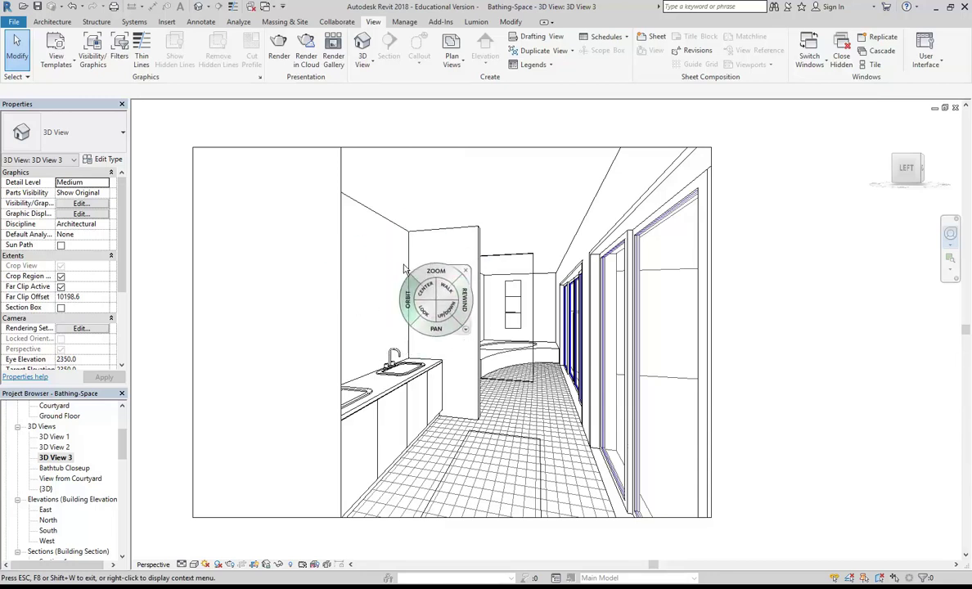
left_click_drag(418, 305, 470, 291)
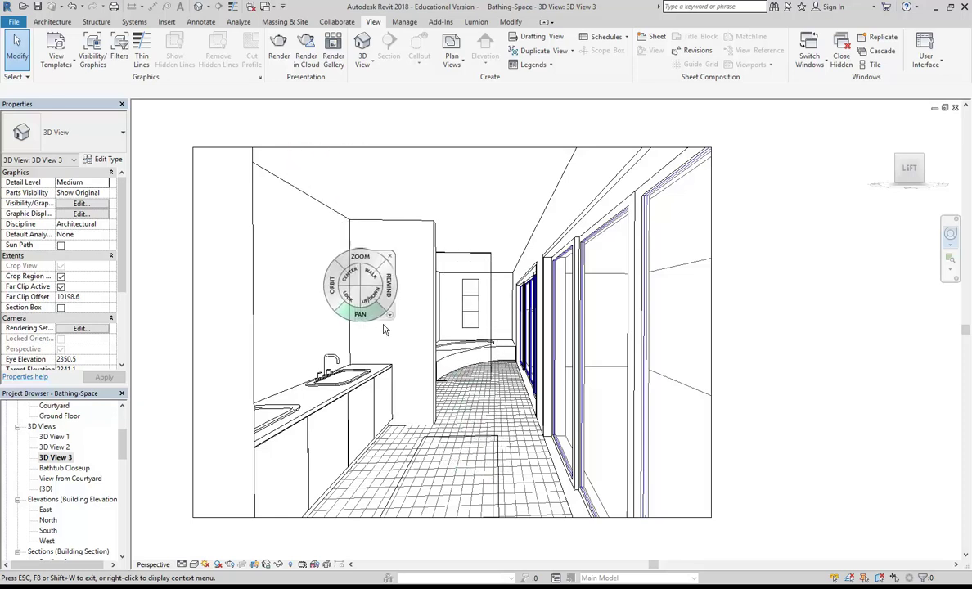
left_click(392, 263)
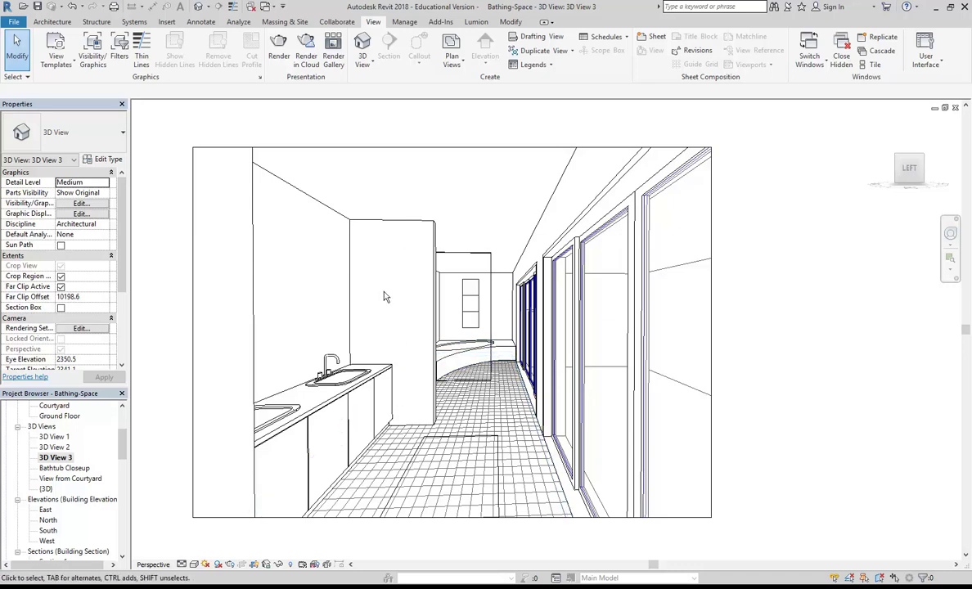
middle_click_drag(386, 295, 397, 287)
scroll(397, 287, "up", 1)
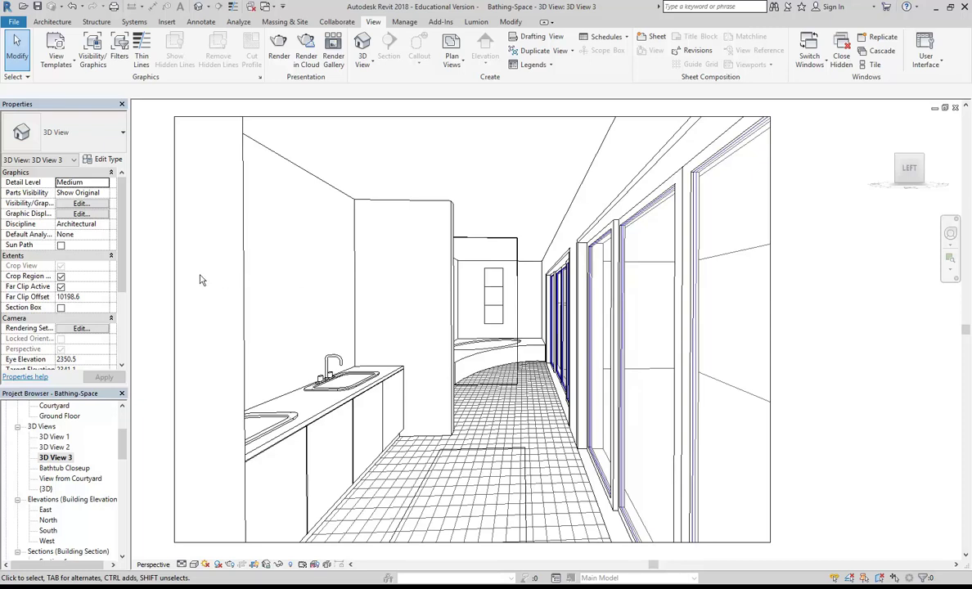
middle_click_drag(219, 272, 245, 272)
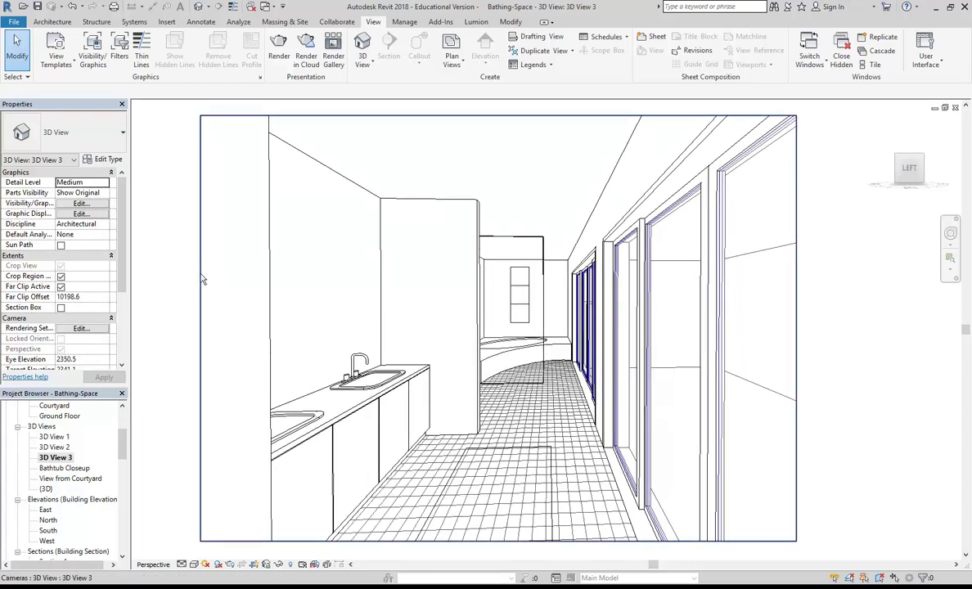
Level the 3D View 3 camera with the SteeringWheels Look tool so the room's vertical edges stand upright, and close the wheel.
left_click(950, 233)
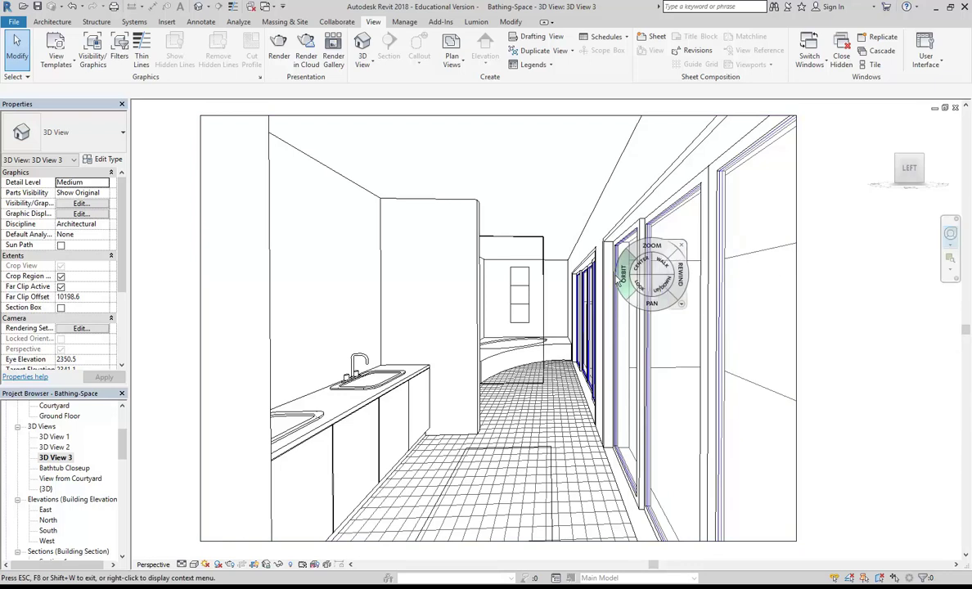
left_click_drag(641, 284, 628, 286)
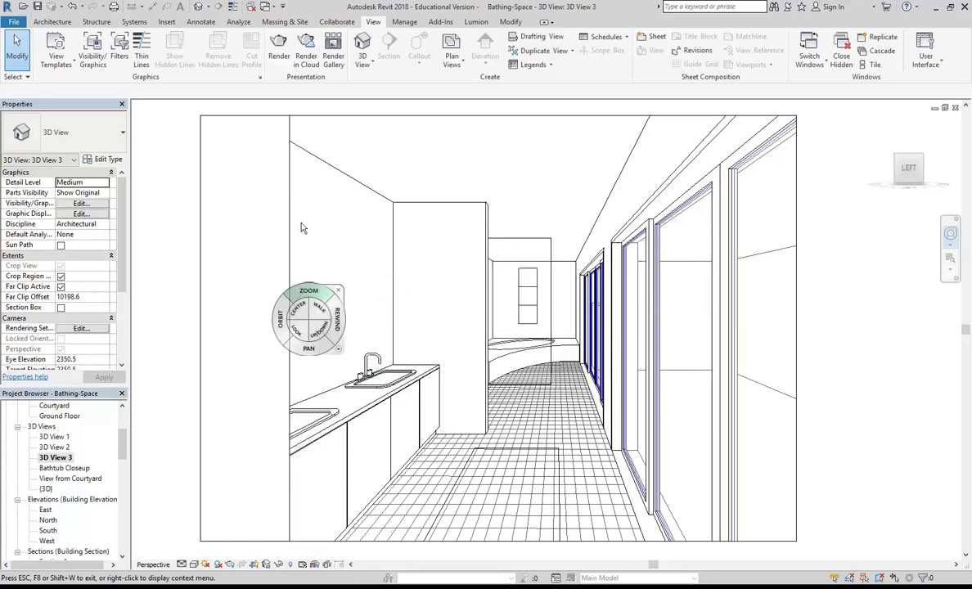
left_click(530, 242)
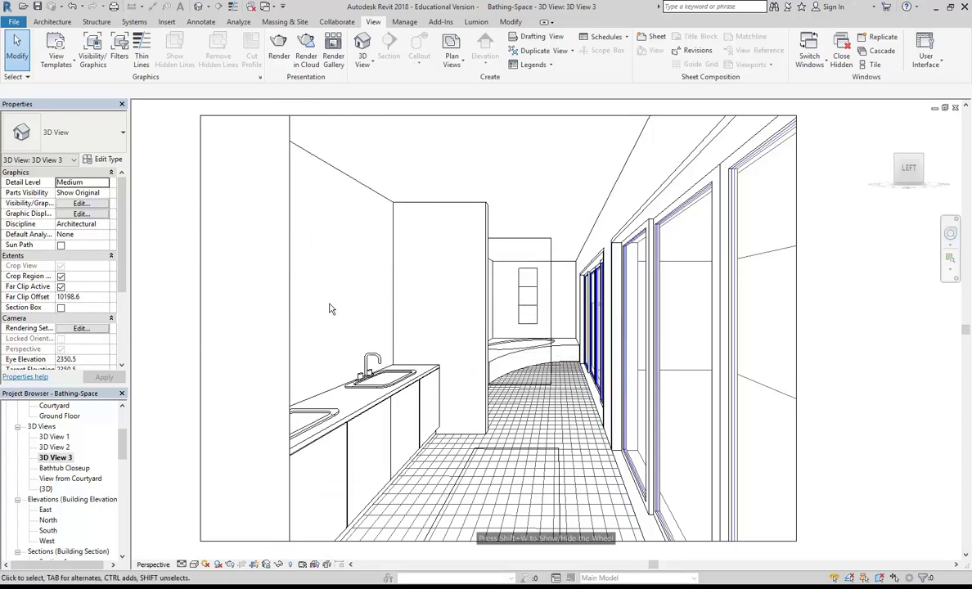
Rename the view 3D View 3 as Entrance to Tub and save the project.
right_click(57, 457)
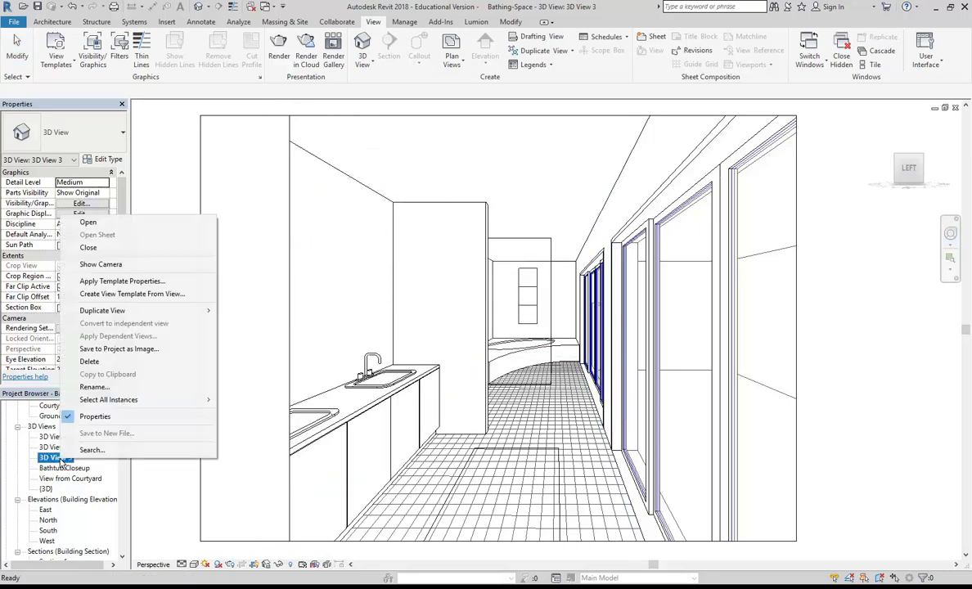
left_click(94, 387)
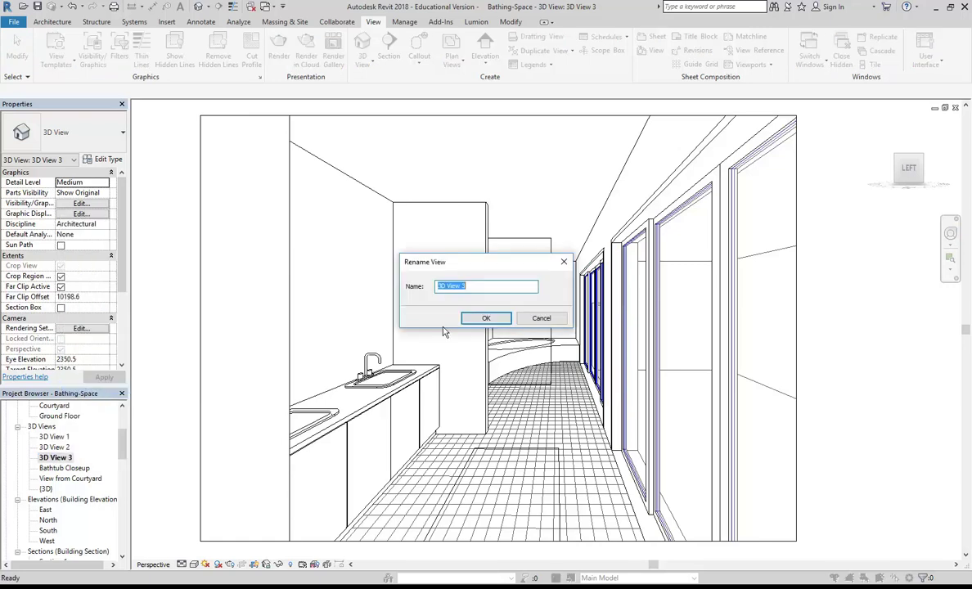
type("V")
key("BackSpace")
type("Entr")
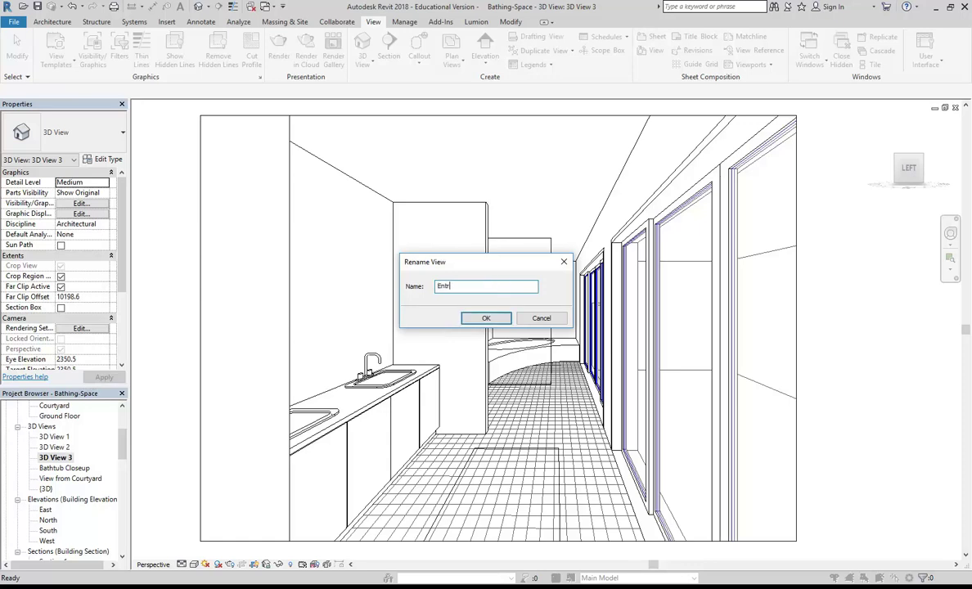
type("ance to Tub")
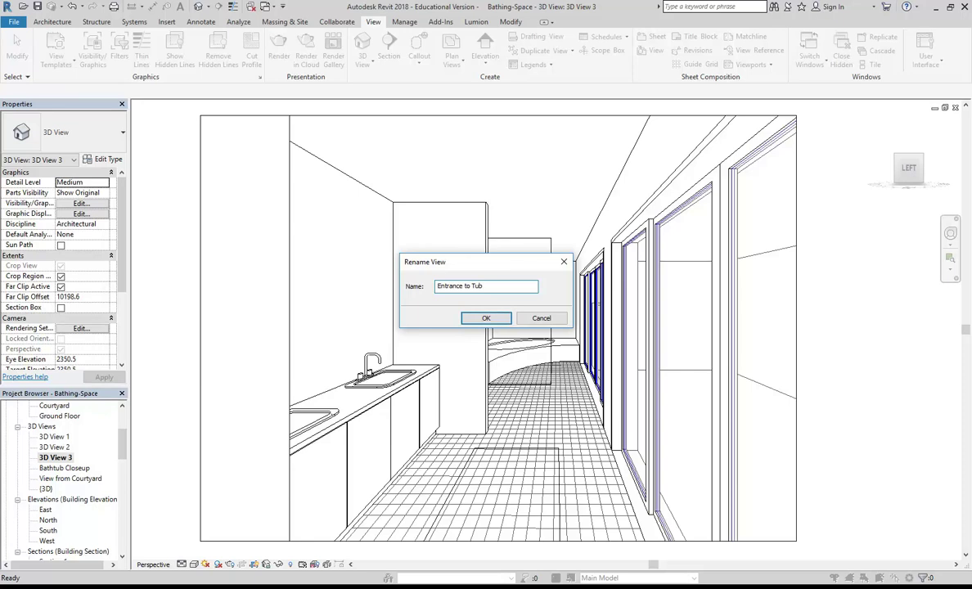
left_click(485, 318)
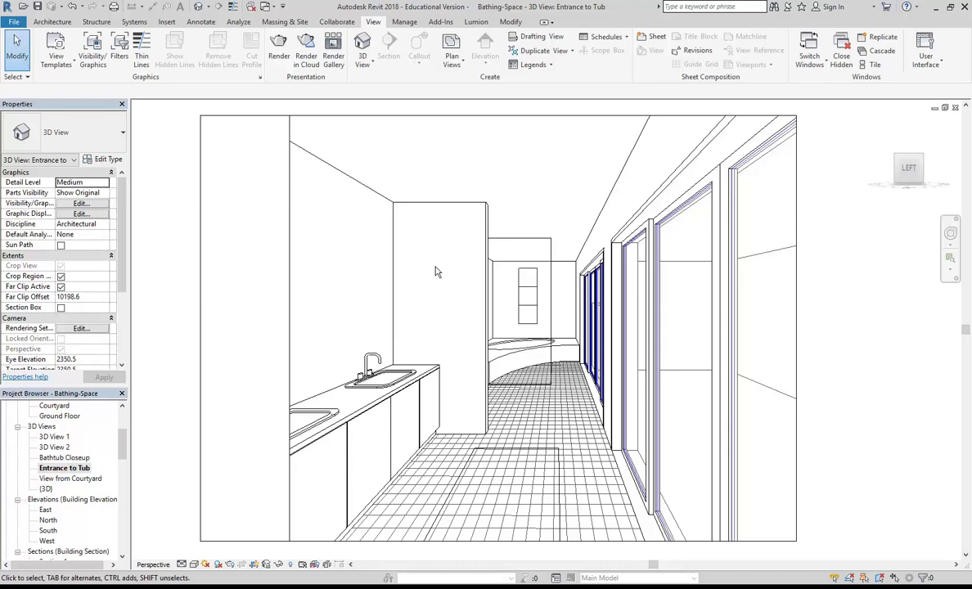
left_click(41, 7)
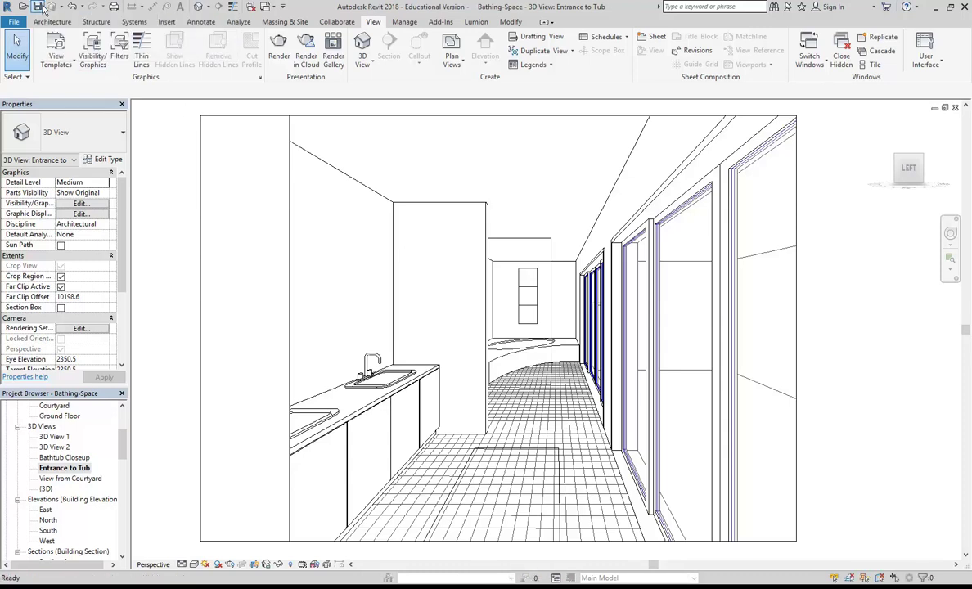
Render the Entrance to Tub view at Draft quality with the Exterior: Sun only scheme, and close the Rendering dialog.
left_click(231, 565)
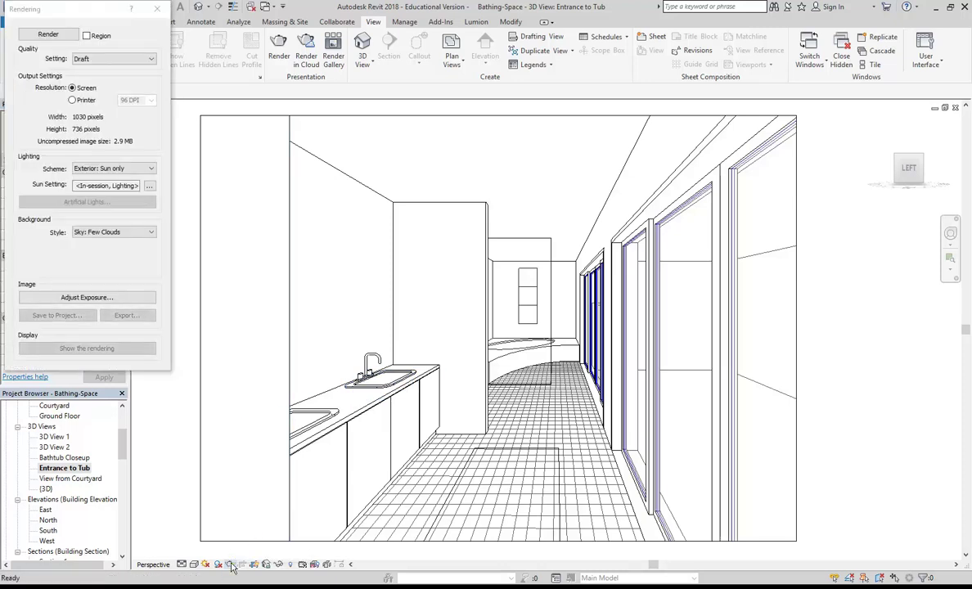
left_click(232, 564)
left_click(232, 564)
left_click(232, 564)
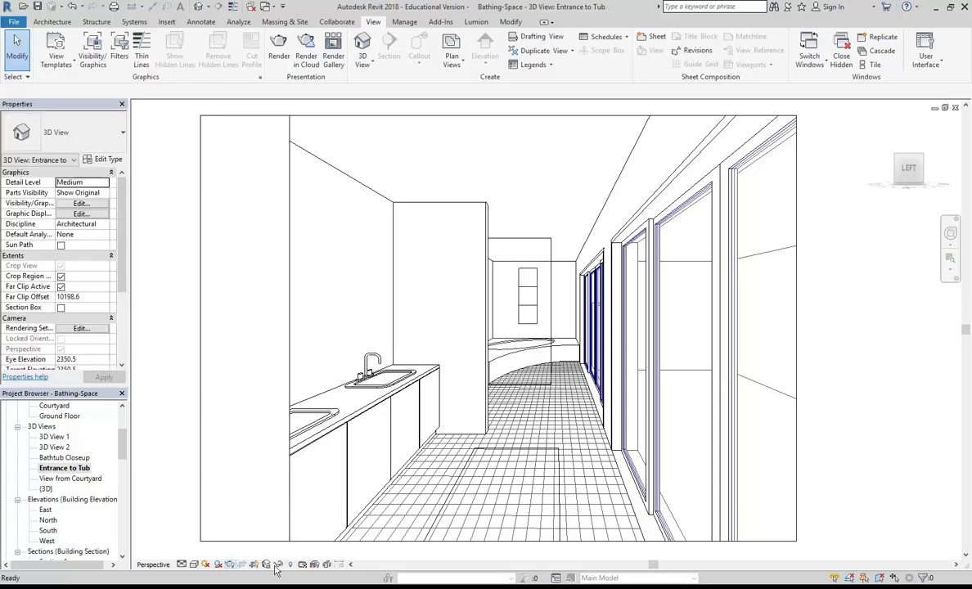
left_click(231, 565)
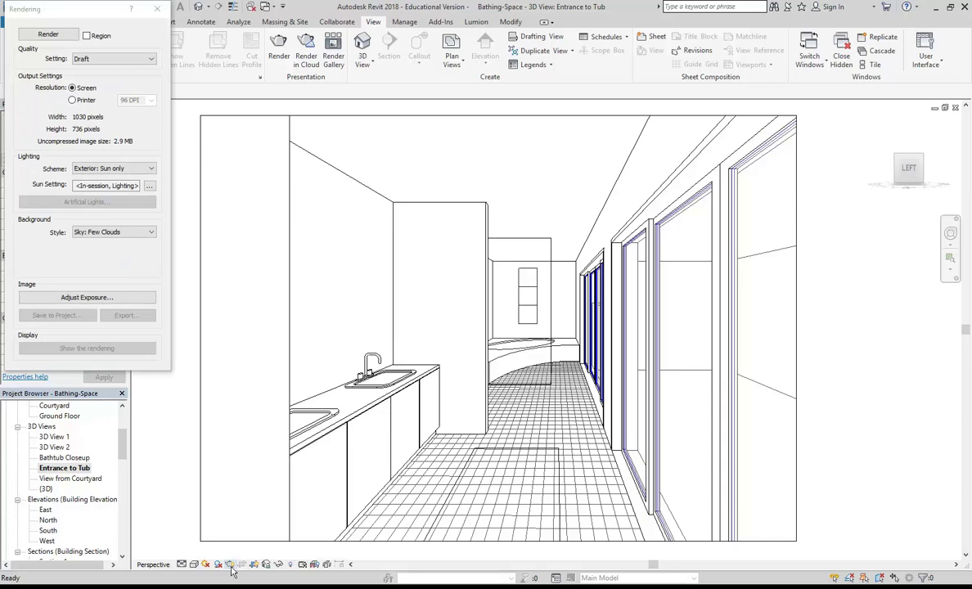
left_click(232, 565)
left_click(230, 566)
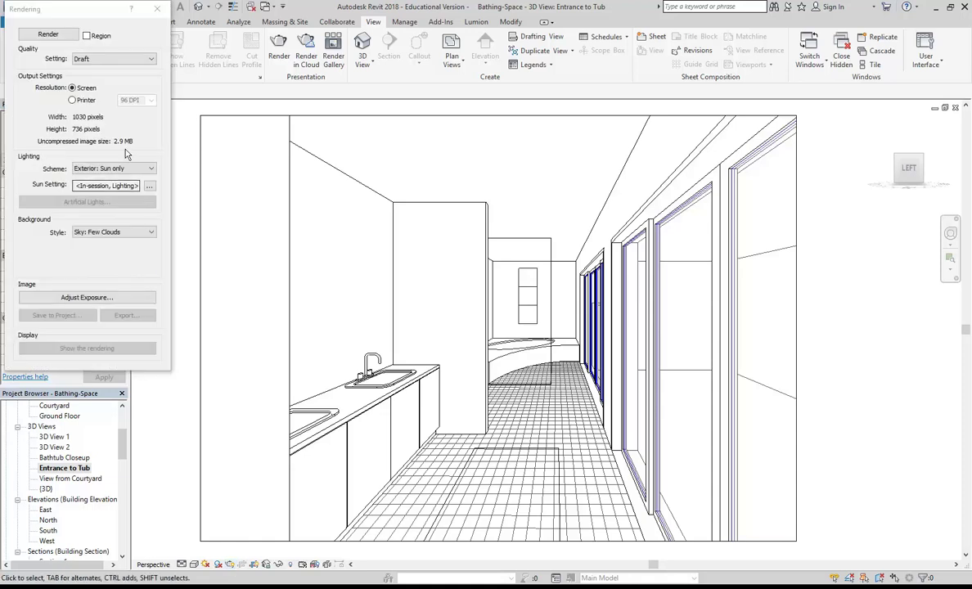
left_click_drag(67, 8, 126, 57)
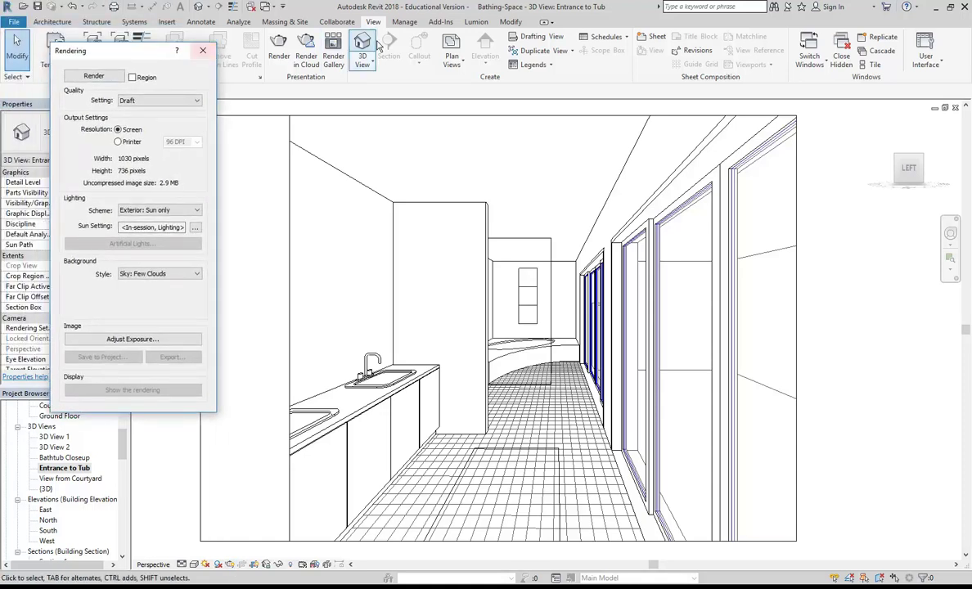
left_click(277, 50)
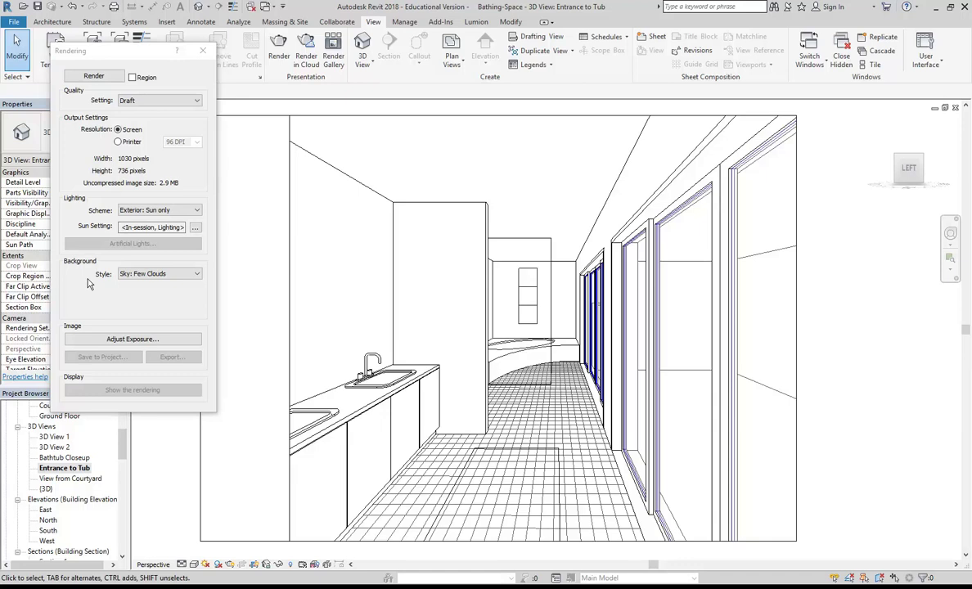
left_click(94, 80)
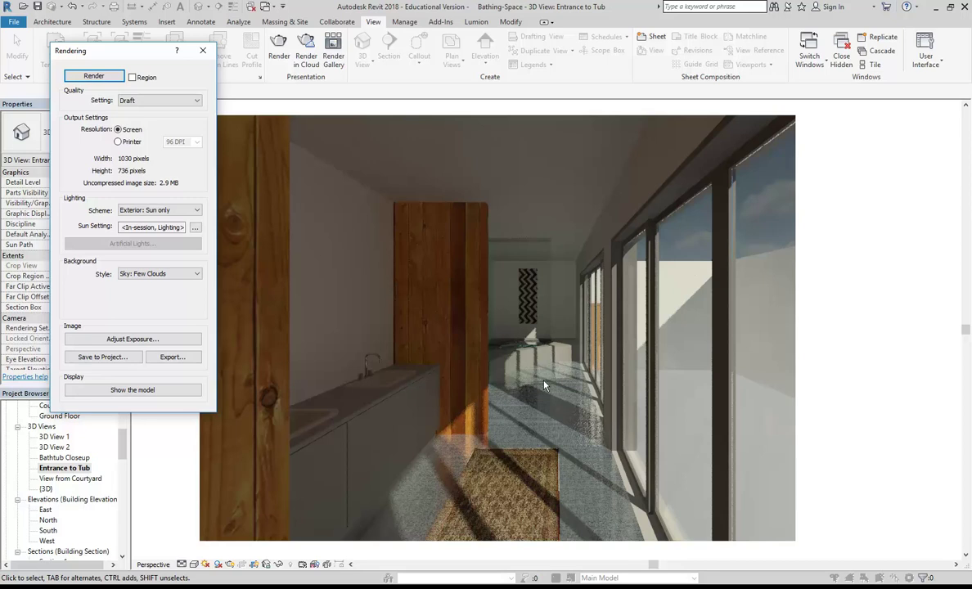
left_click(203, 53)
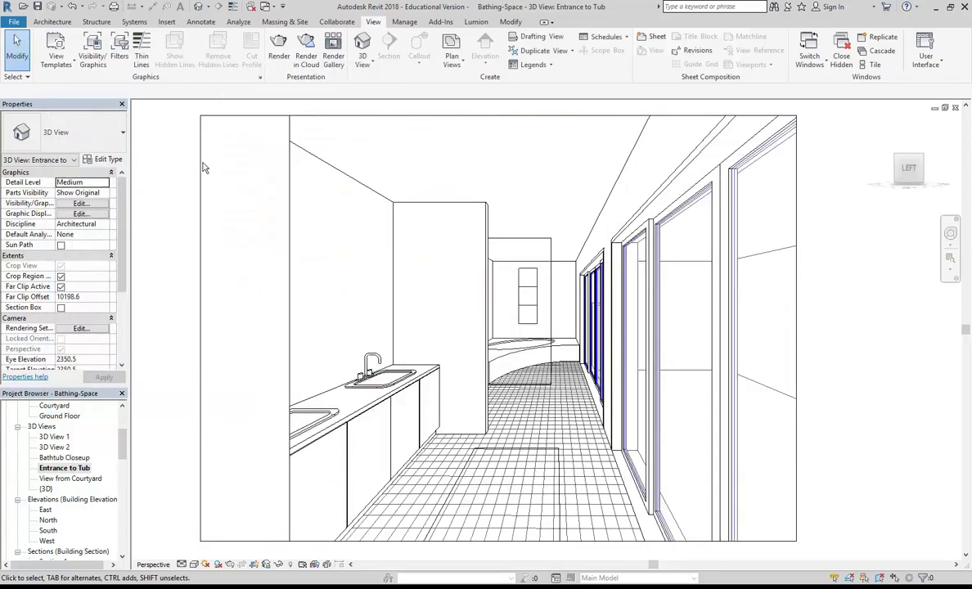
Apply the Sunlight from Top Right lighting preset in the view's Sun Settings and accept the dialog.
left_click(206, 565)
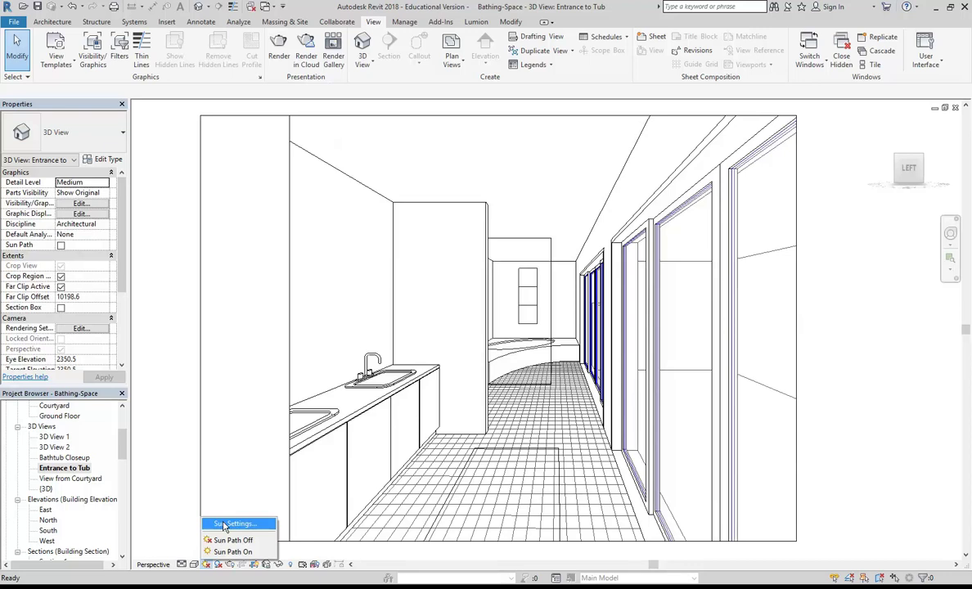
left_click(226, 523)
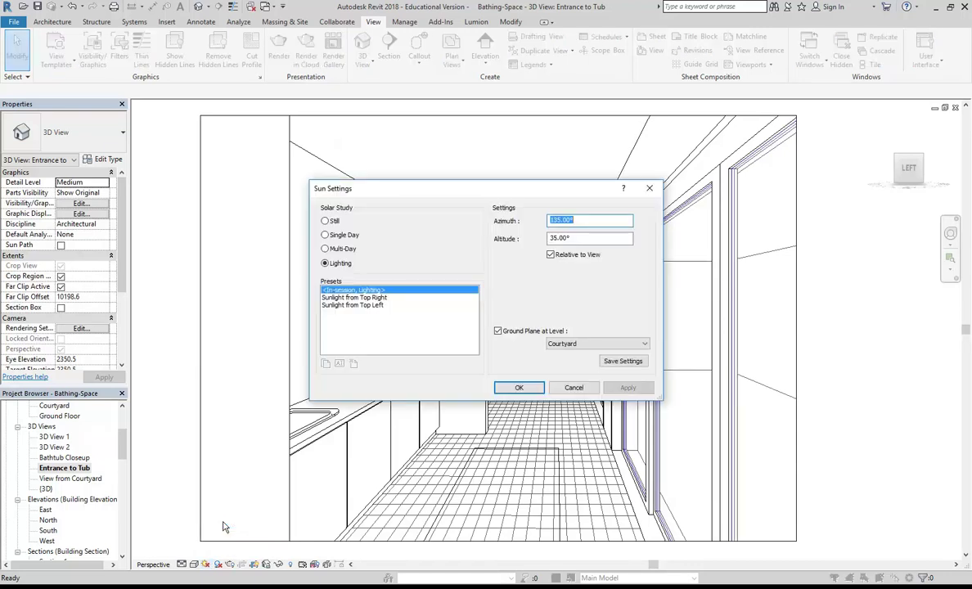
left_click_drag(442, 187, 279, 131)
left_click(427, 167)
left_click(418, 184)
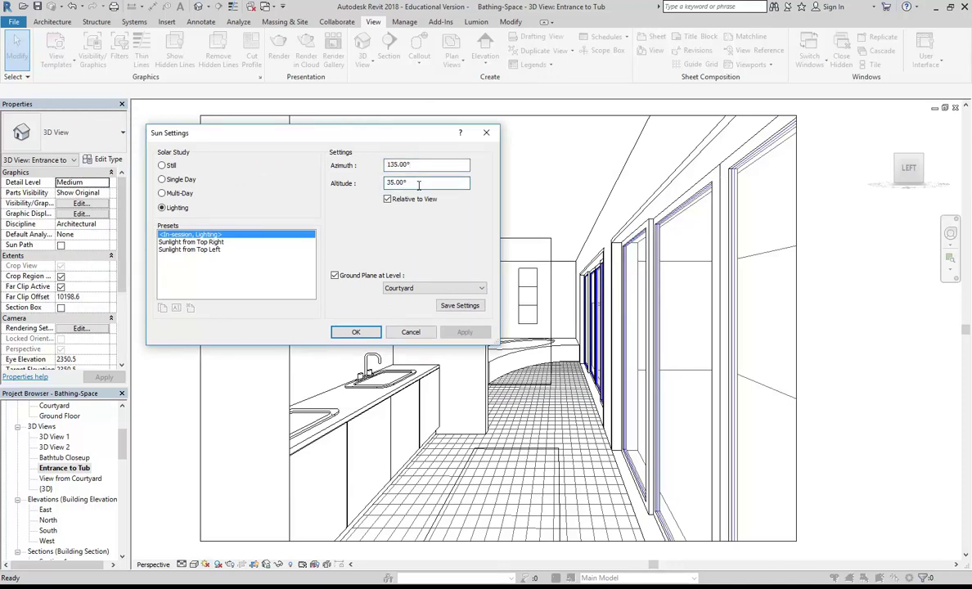
left_click(421, 167)
left_click(421, 183)
left_click(187, 242)
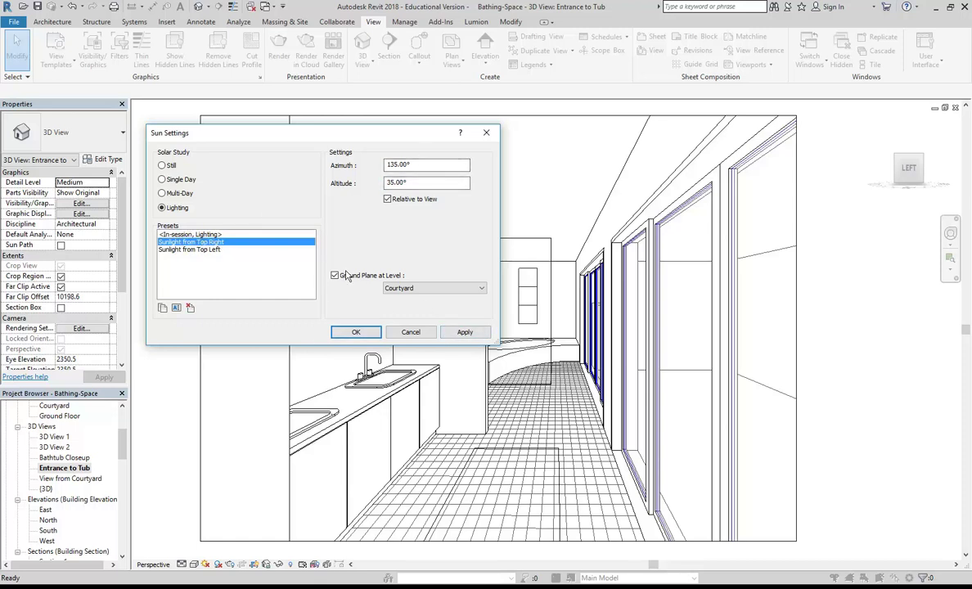
left_click(463, 332)
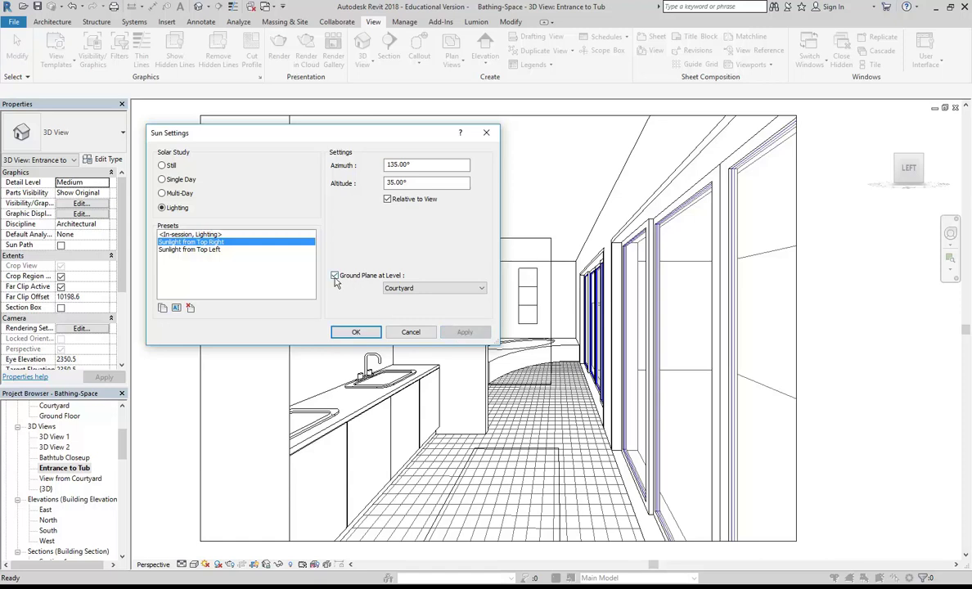
left_click(356, 332)
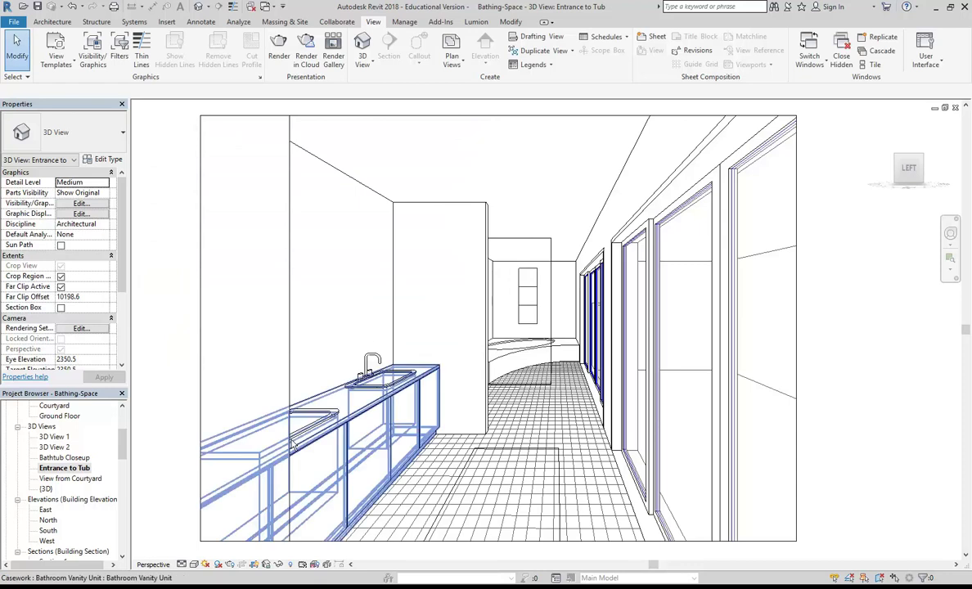
Turn on shadows in the Entrance to Tub view to preview how sunlight falls across the floor.
left_click(218, 564)
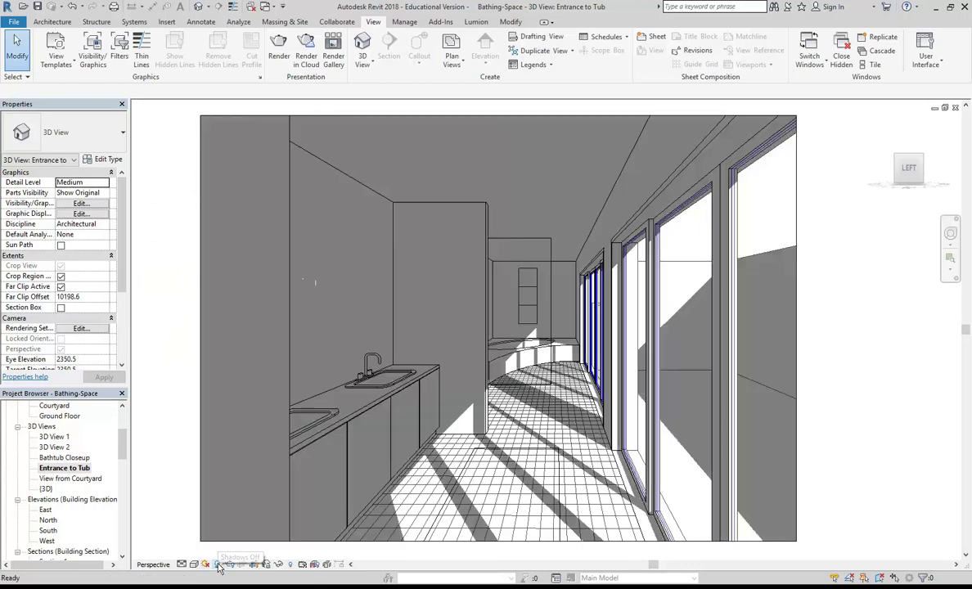
left_click(217, 565)
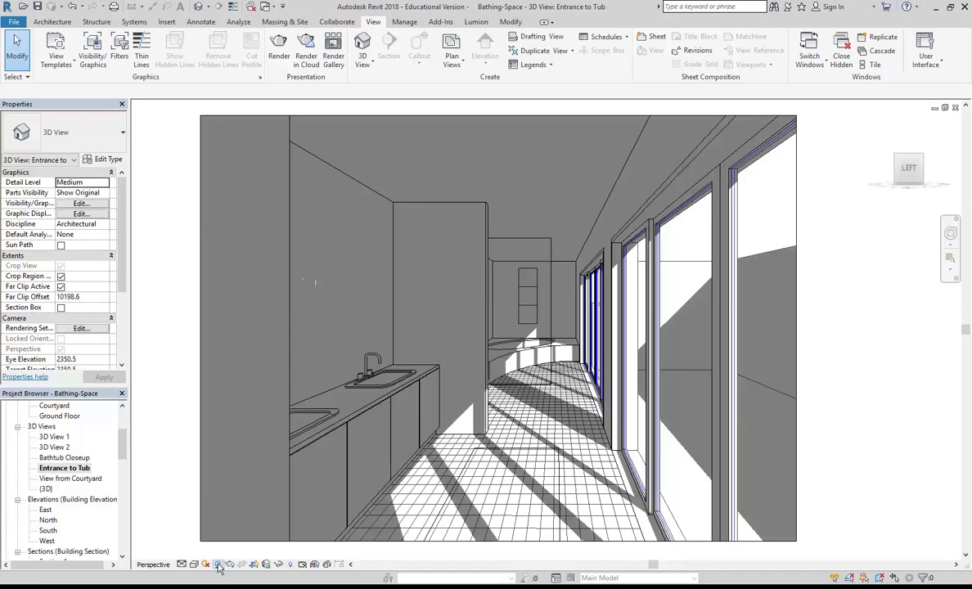
left_click(218, 564)
left_click(217, 565)
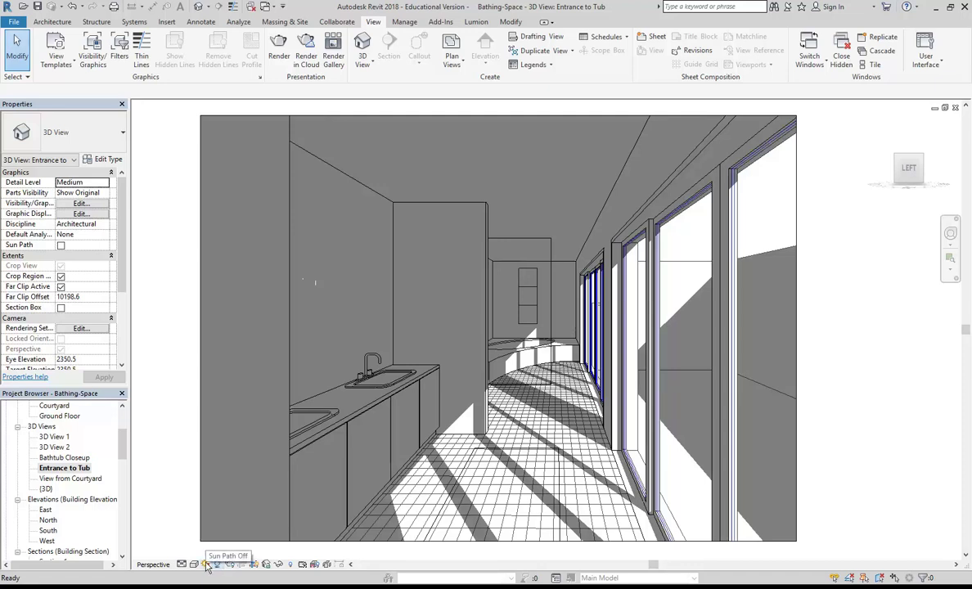
Reopen the Sun Settings, review the azimuth and altitude fields, and switch the solar study from Lighting to Still.
left_click(207, 565)
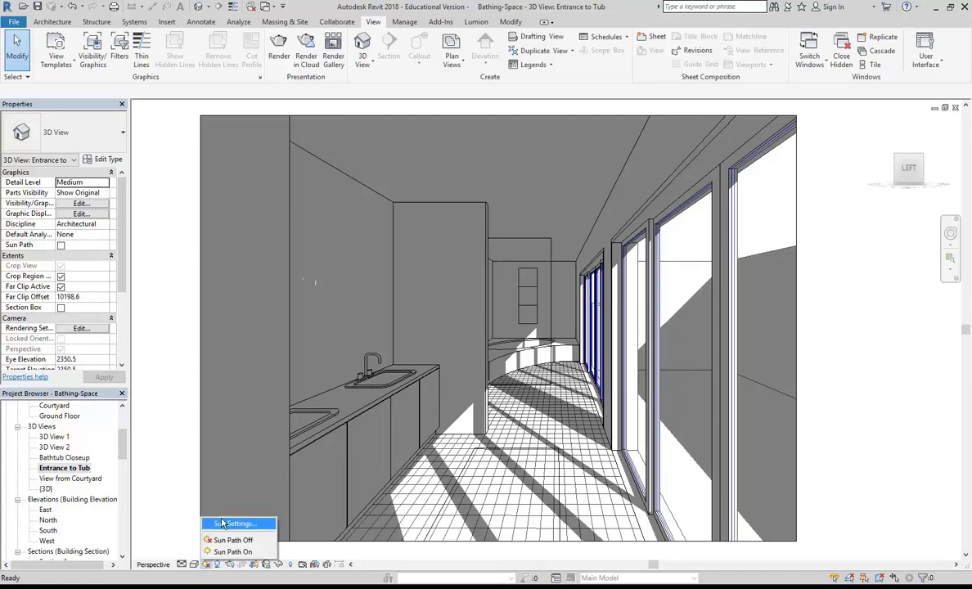
left_click(223, 524)
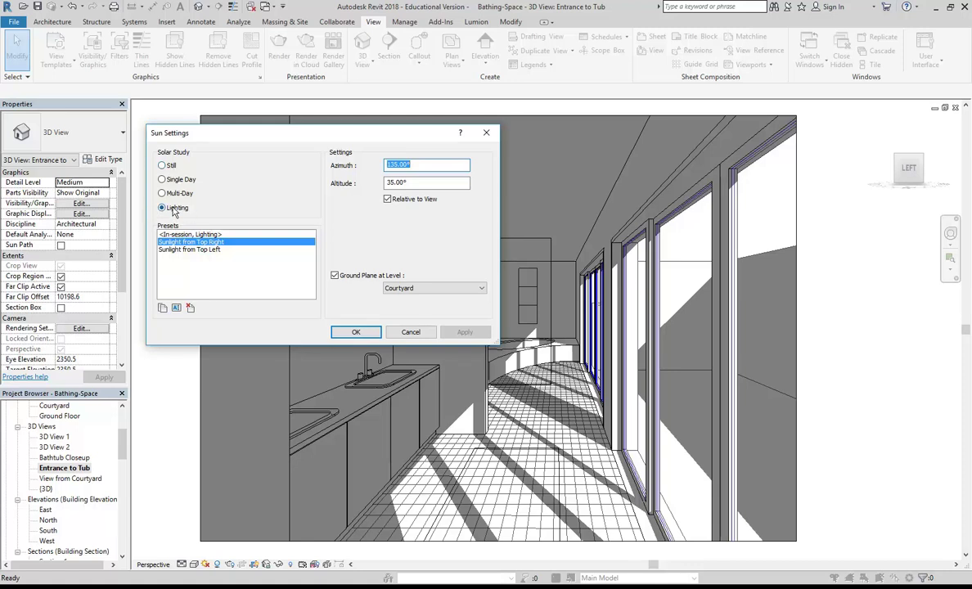
left_click(432, 183)
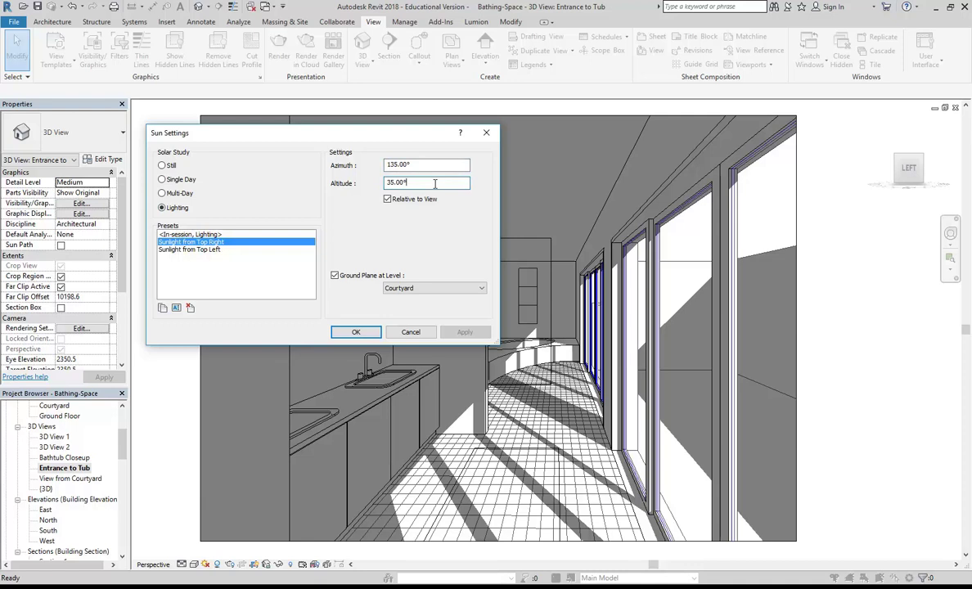
left_click(438, 164)
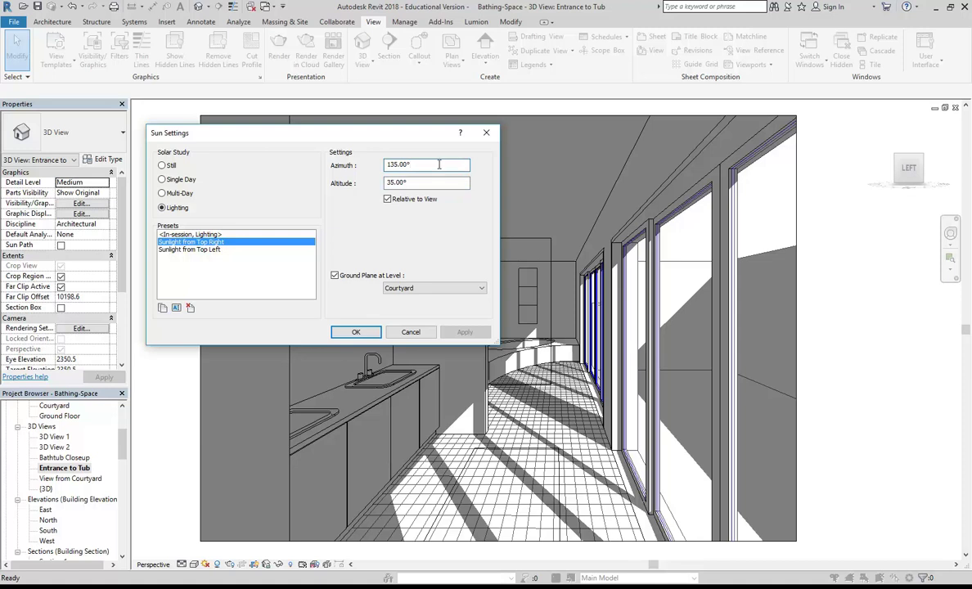
left_click(444, 183)
left_click(427, 164)
left_click(166, 168)
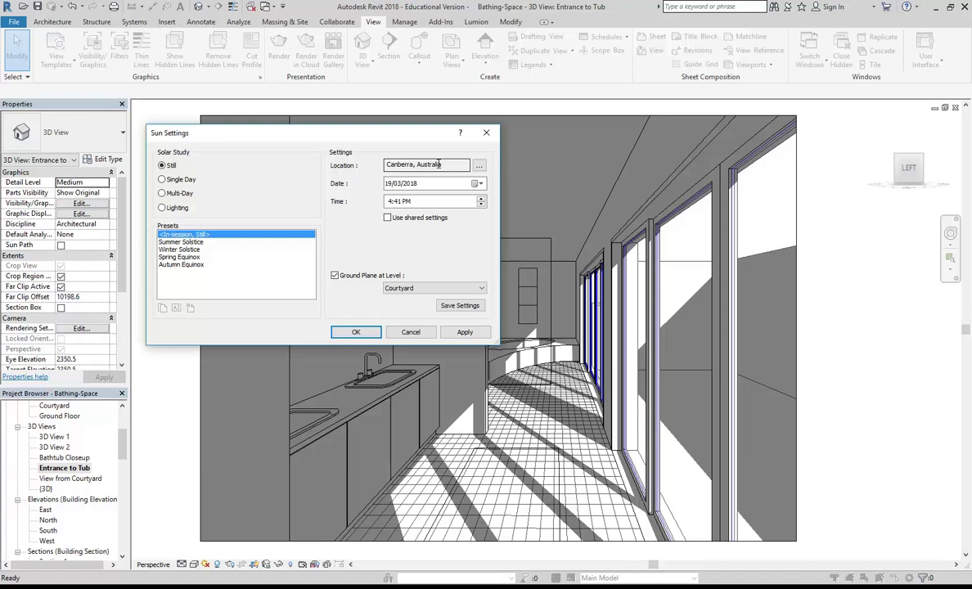
Open the project location settings from the Sun Settings and define the location by Default City List.
left_click(480, 166)
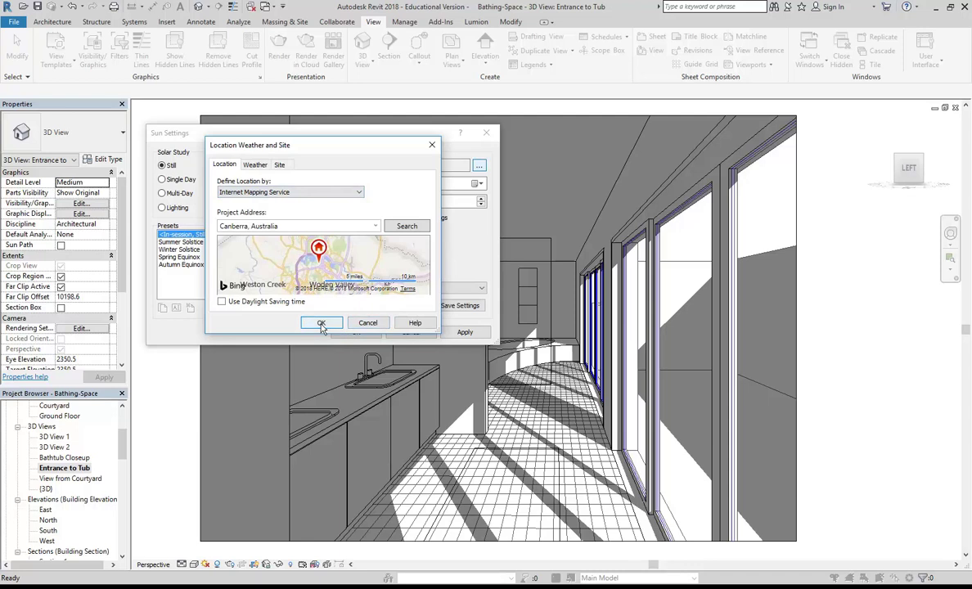
left_click(375, 227)
left_click(375, 229)
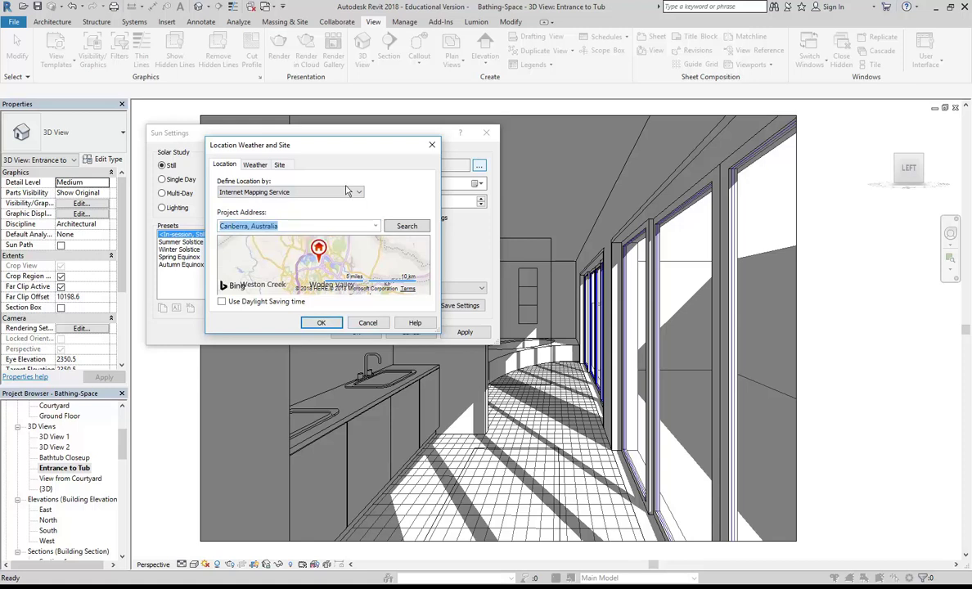
left_click(357, 192)
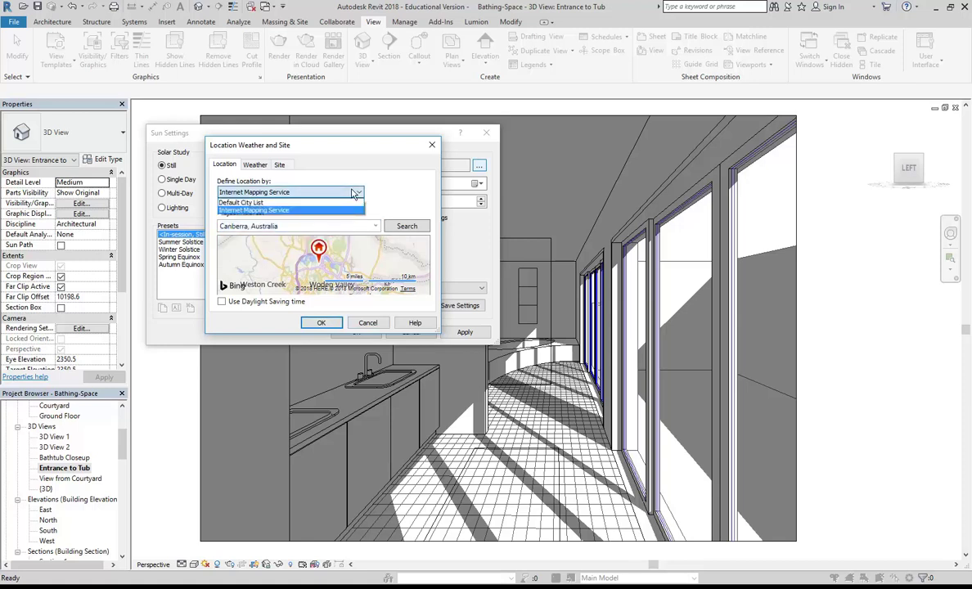
left_click(242, 207)
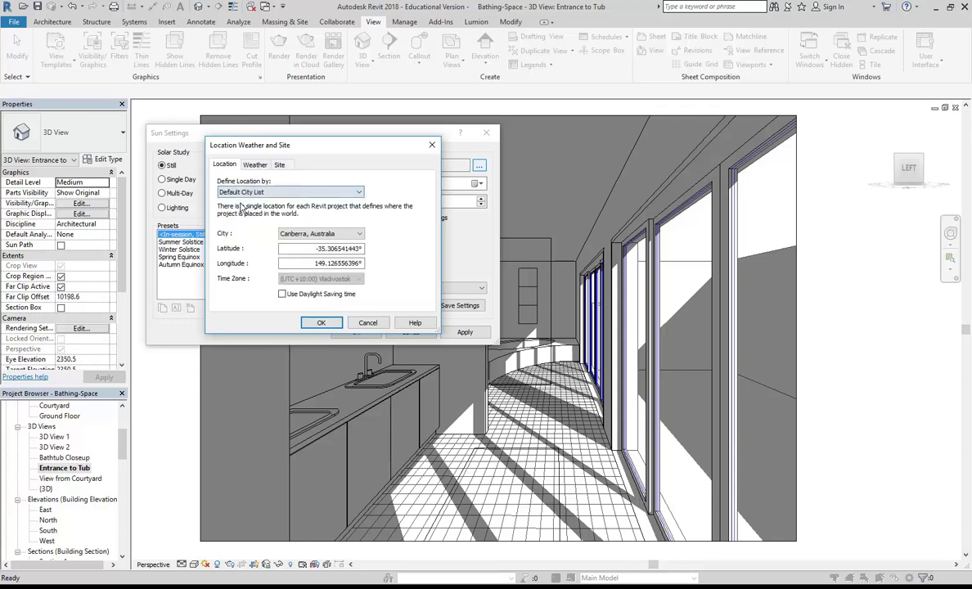
Choose Sydney, Australia as the project city and accept the location settings.
left_click(357, 235)
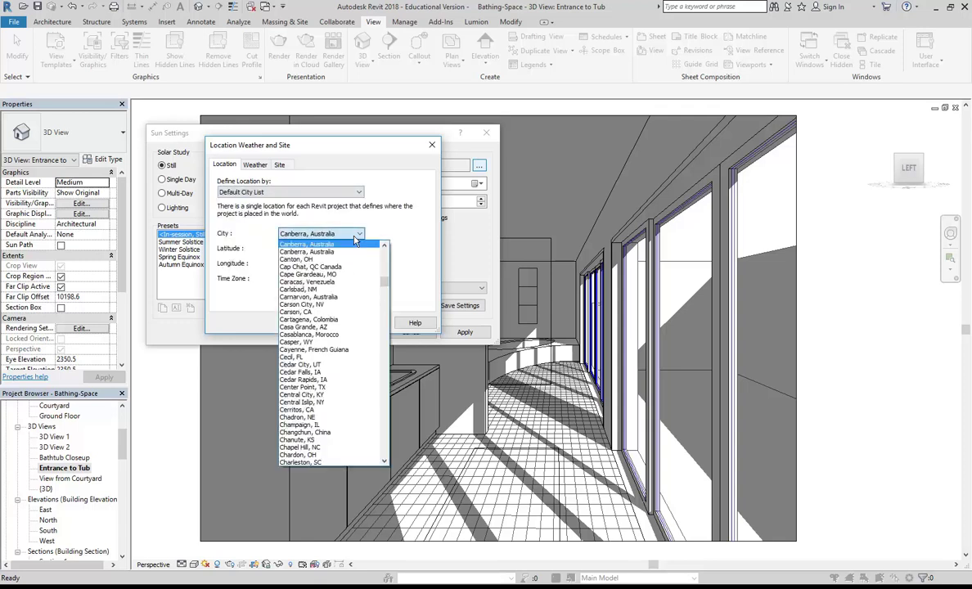
left_click_drag(385, 249, 389, 424)
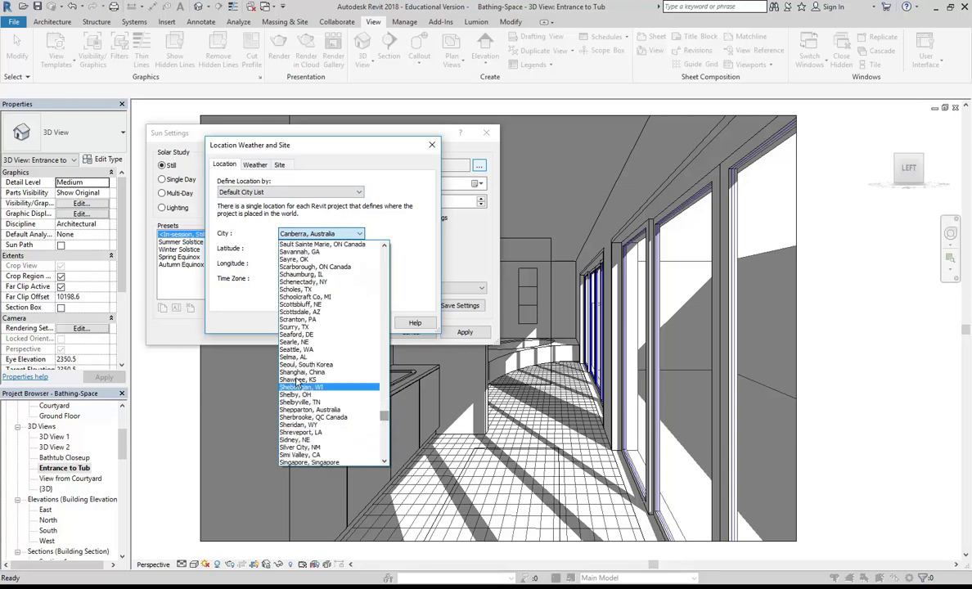
scroll(287, 406, "down", 6)
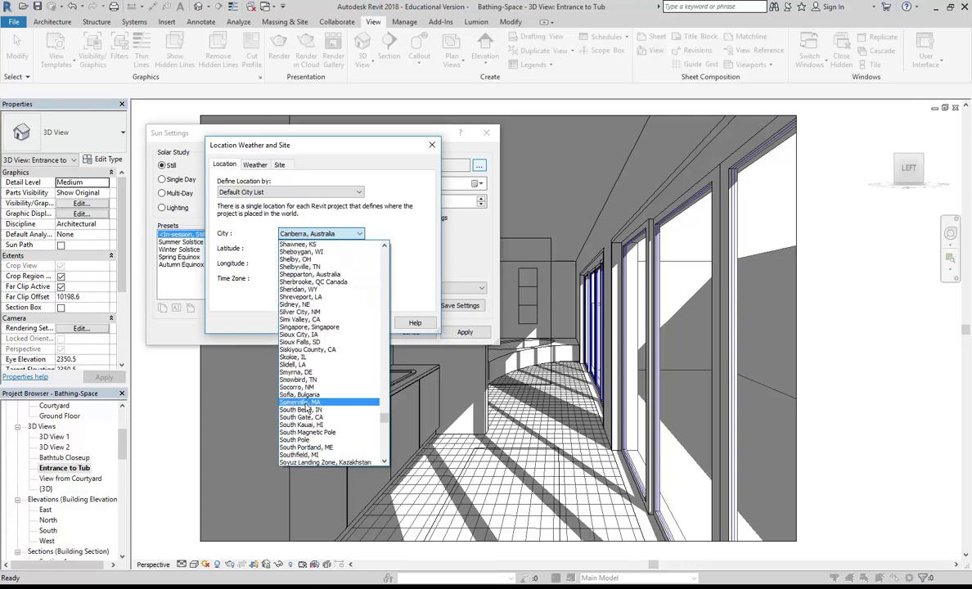
scroll(295, 407, "down", 6)
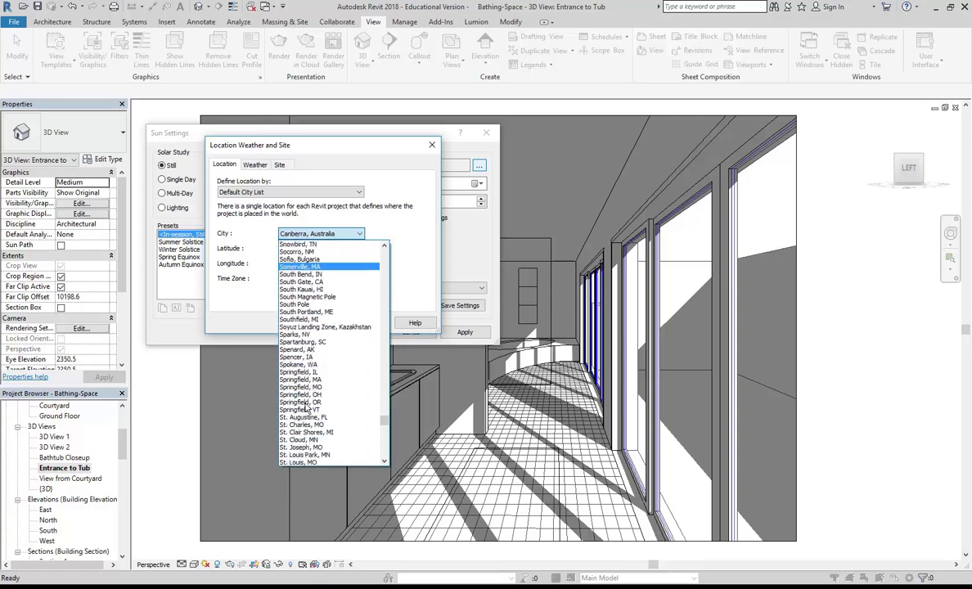
scroll(305, 407, "down", 6)
scroll(307, 406, "down", 7)
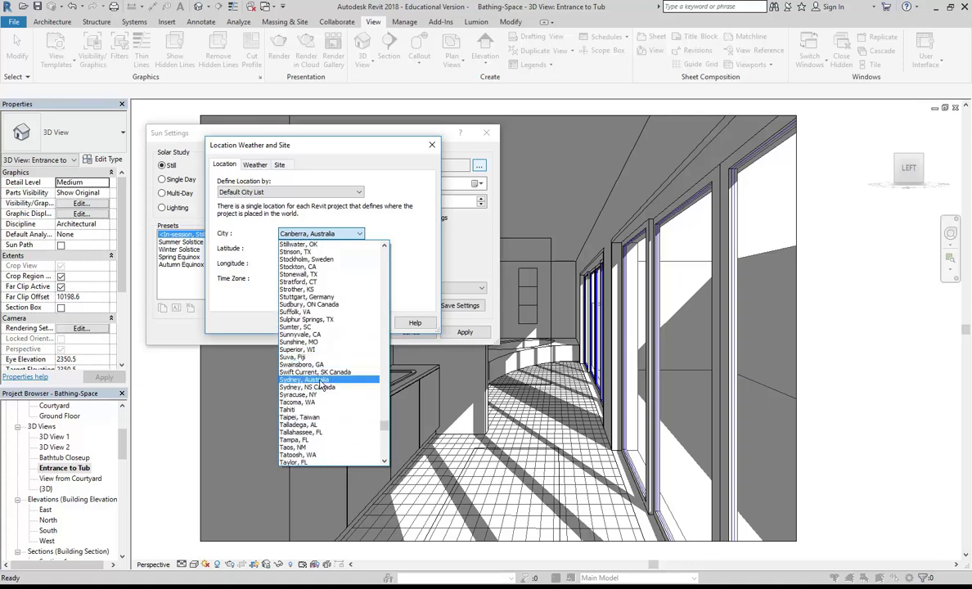
left_click(321, 381)
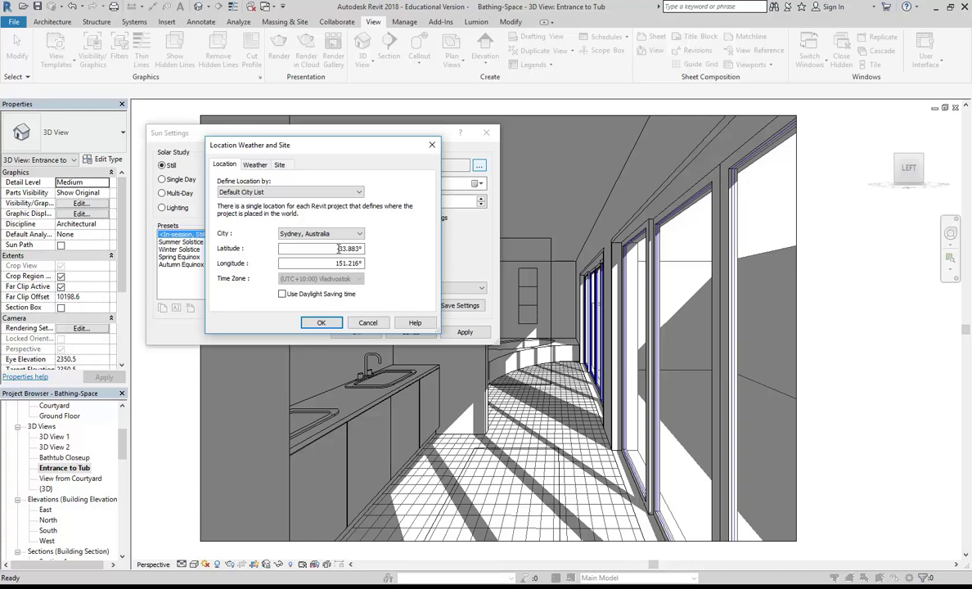
left_click(322, 324)
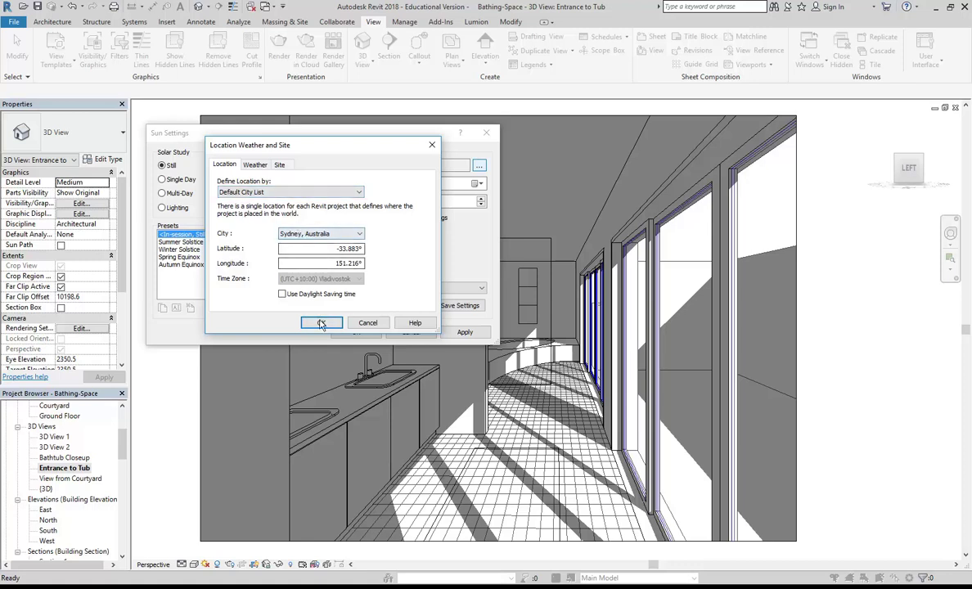
left_click(321, 323)
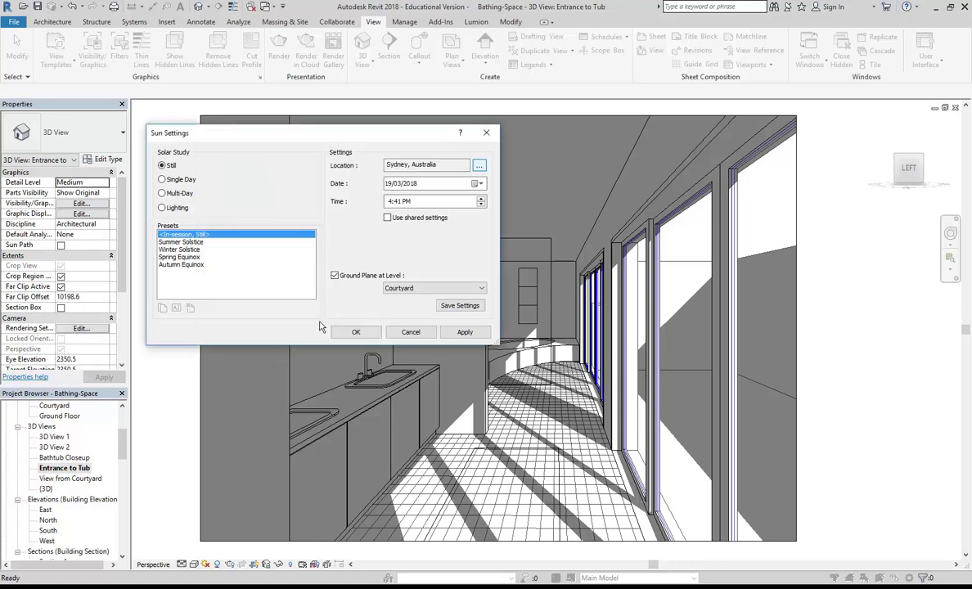
Compare the date and time of the Summer Solstice, Winter Solstice, Spring Equinox and Autumn Equinox still presets.
left_click(181, 249)
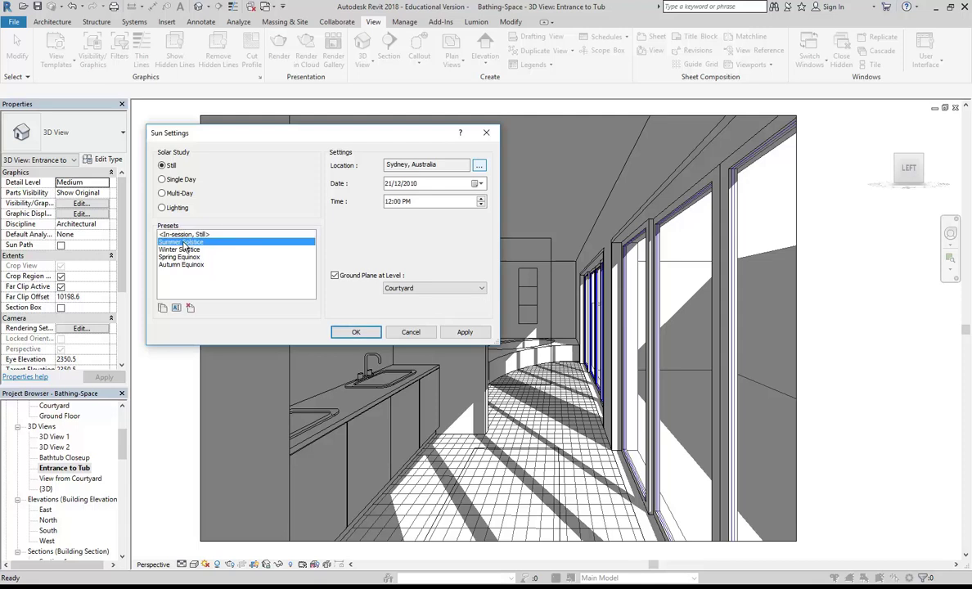
left_click(180, 257)
left_click(182, 264)
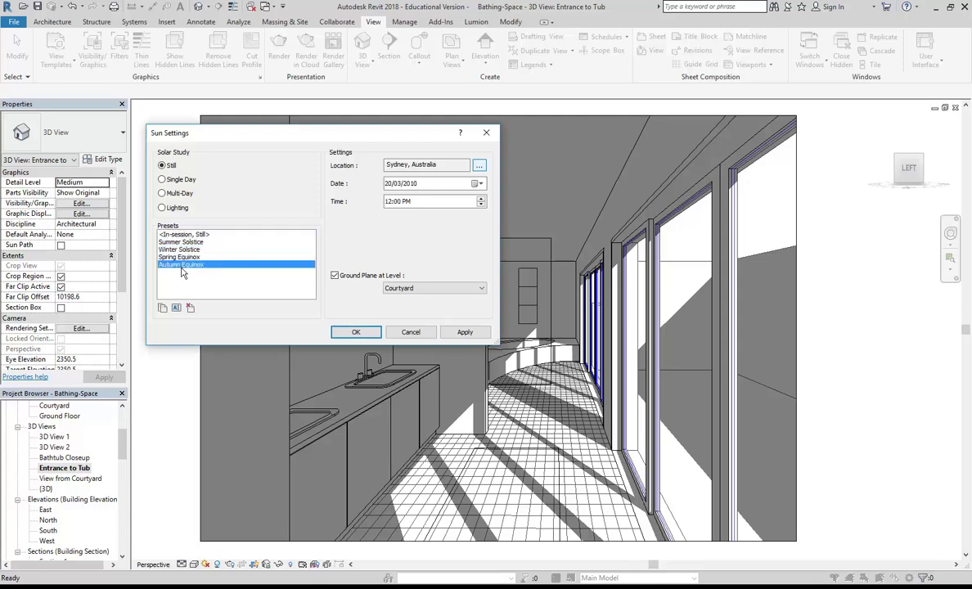
left_click(178, 243)
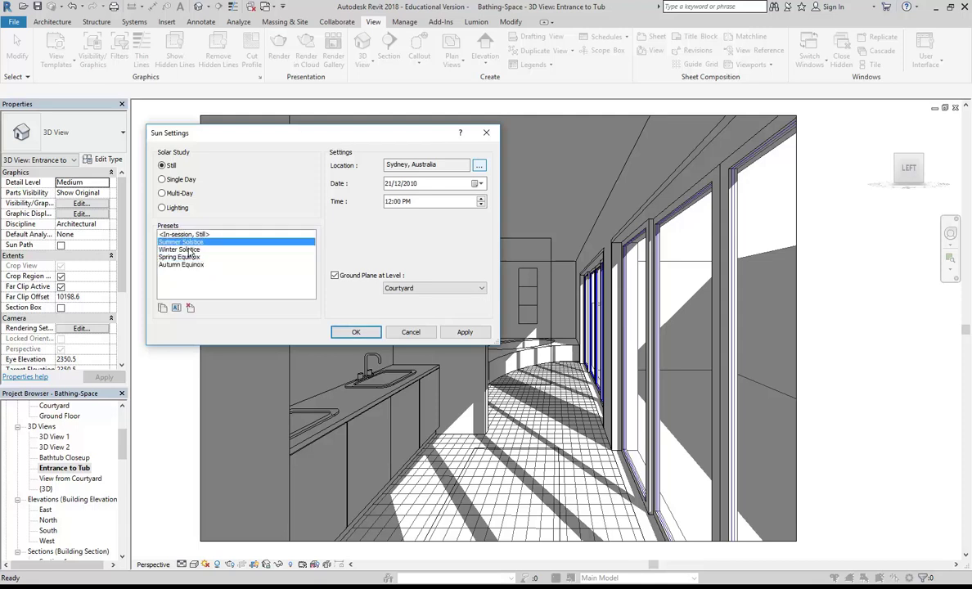
left_click(189, 250)
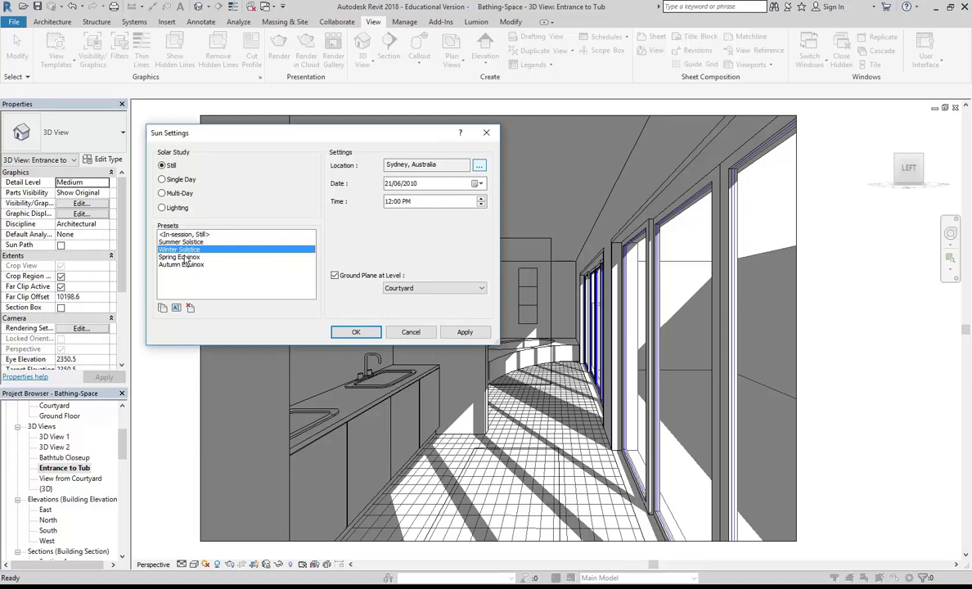
left_click(180, 257)
left_click(181, 264)
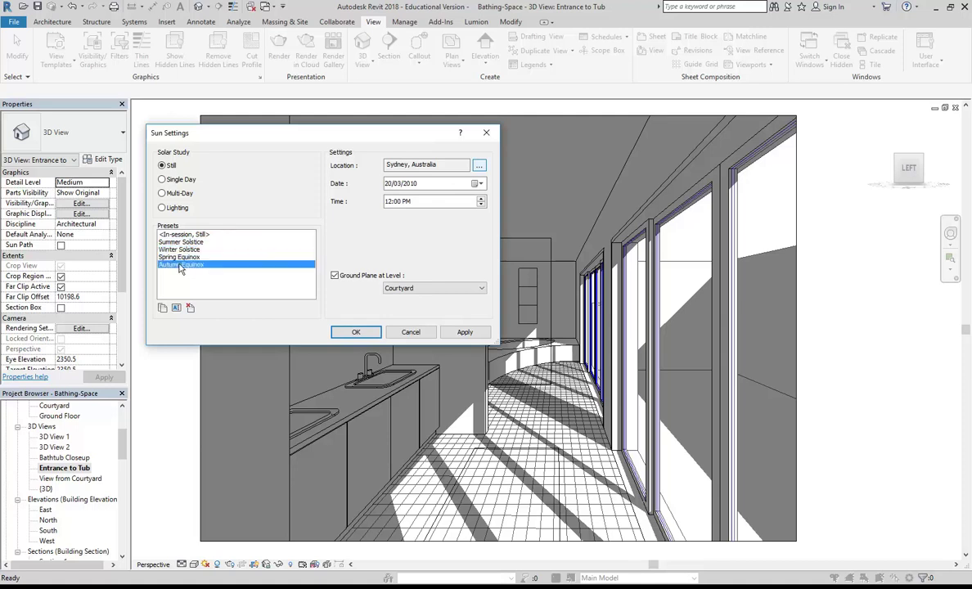
left_click(179, 257)
left_click(180, 243)
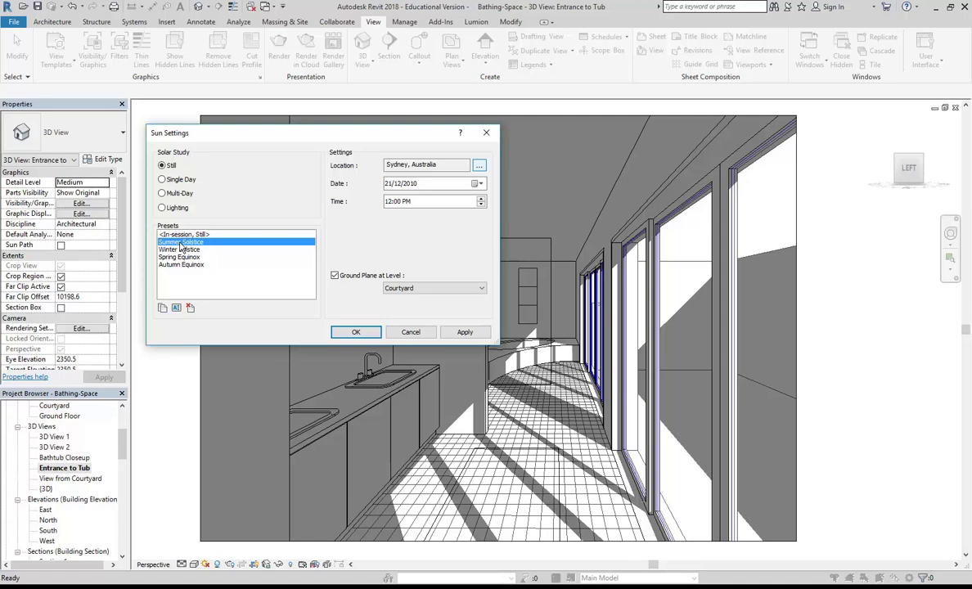
left_click(190, 249)
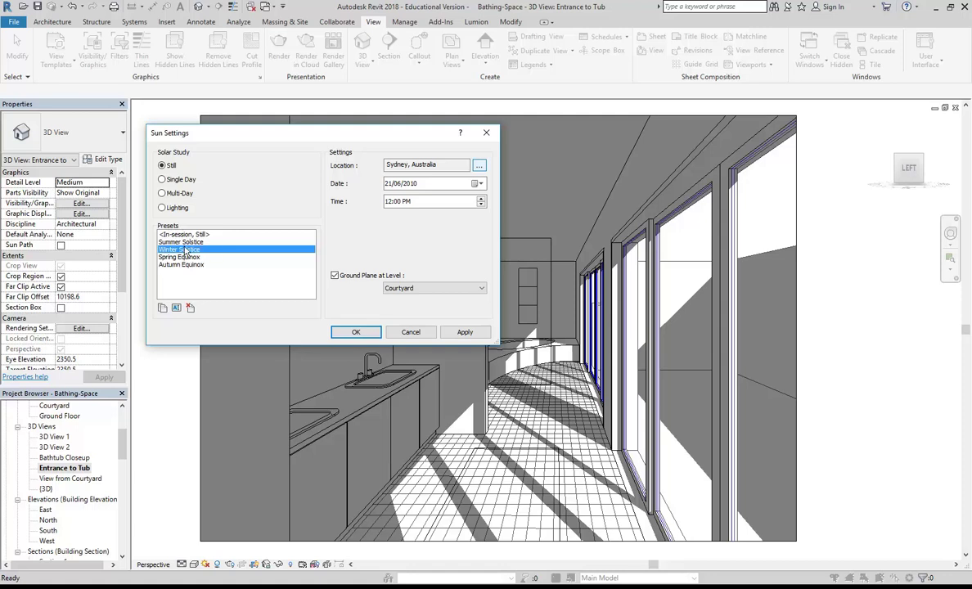
left_click(184, 265)
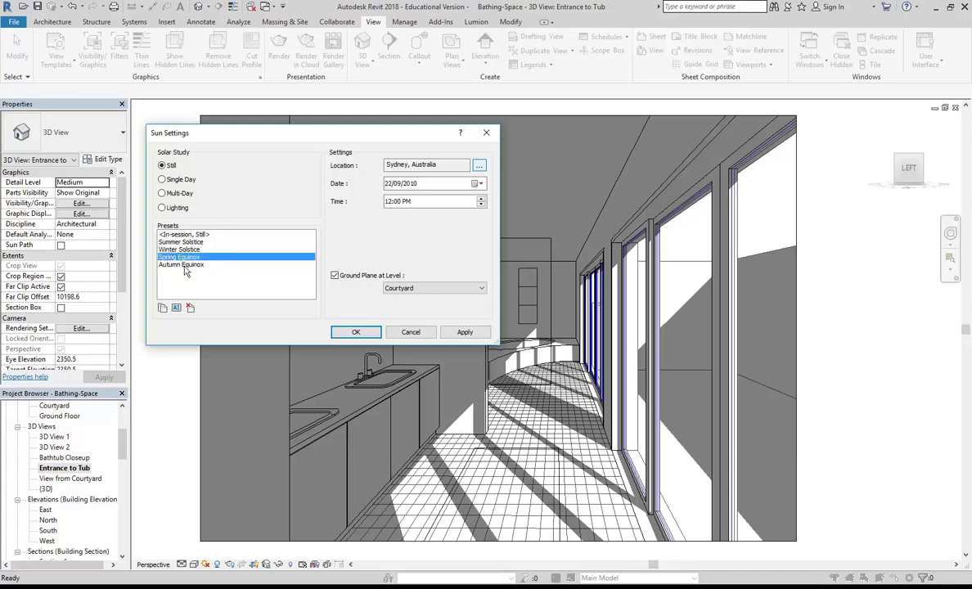
left_click(183, 257)
left_click(182, 250)
left_click(181, 257)
left_click(182, 250)
left_click(193, 242)
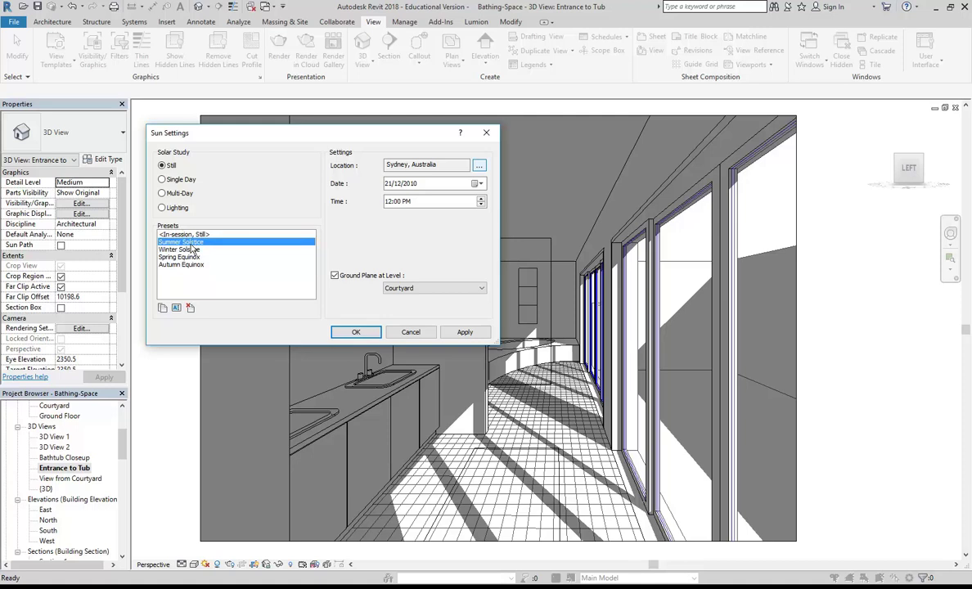
Apply the Winter Solstice preset to the Entrance to Tub view and accept the Sun Settings.
left_click(192, 250)
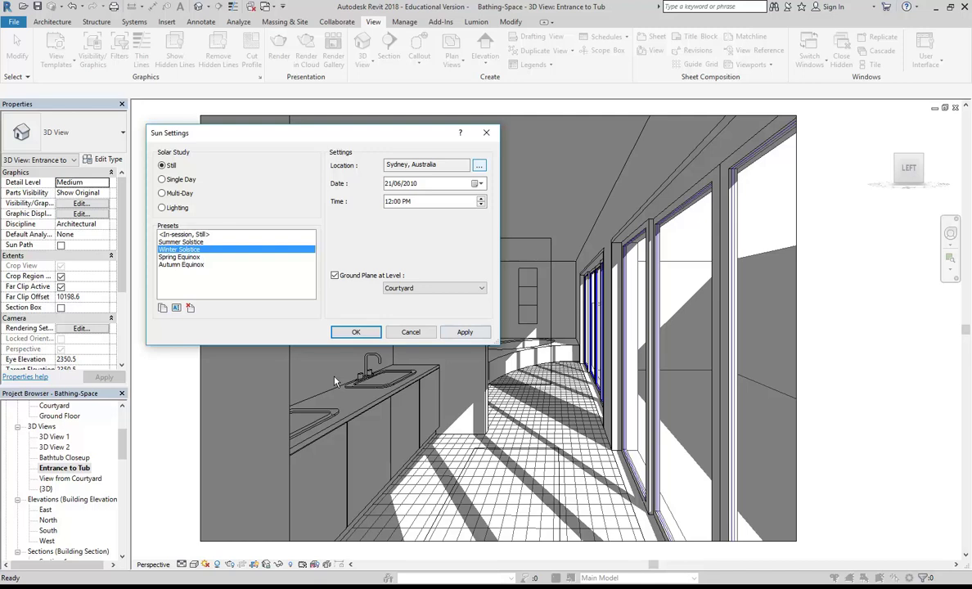
left_click(469, 332)
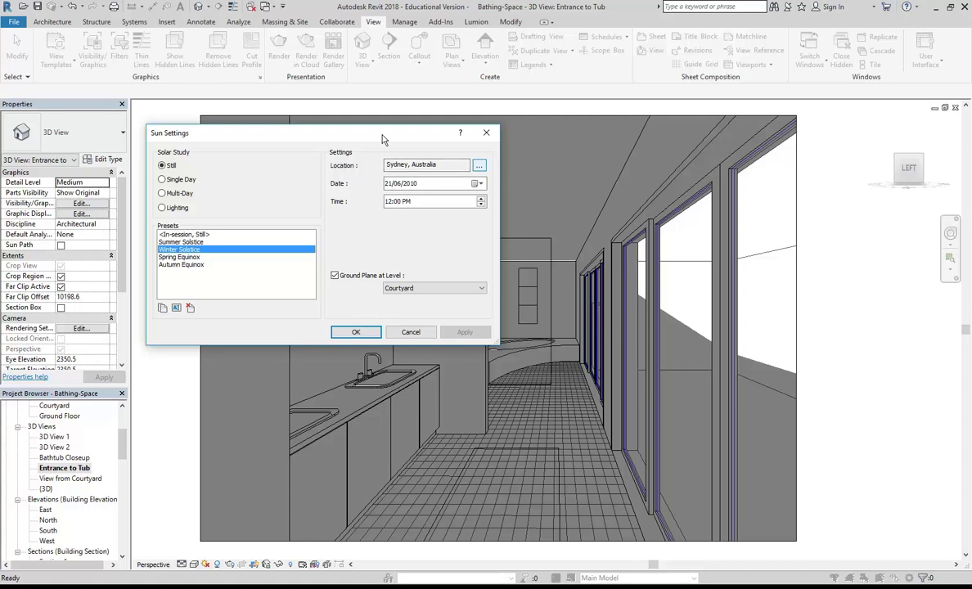
left_click(357, 333)
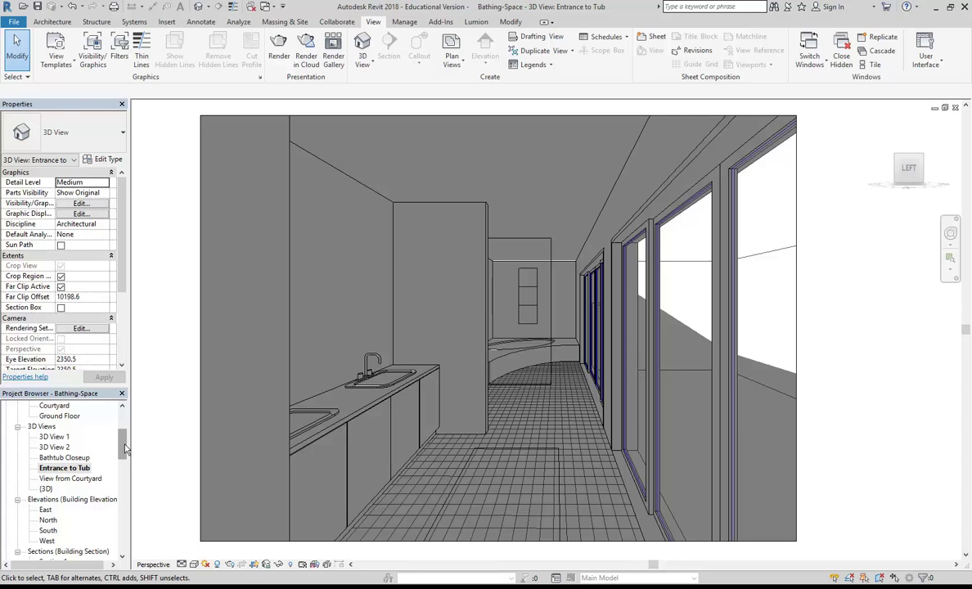
Open the Ground Floor plan and examine how the bathing space is laid out and oriented.
scroll(123, 448, "up", 5)
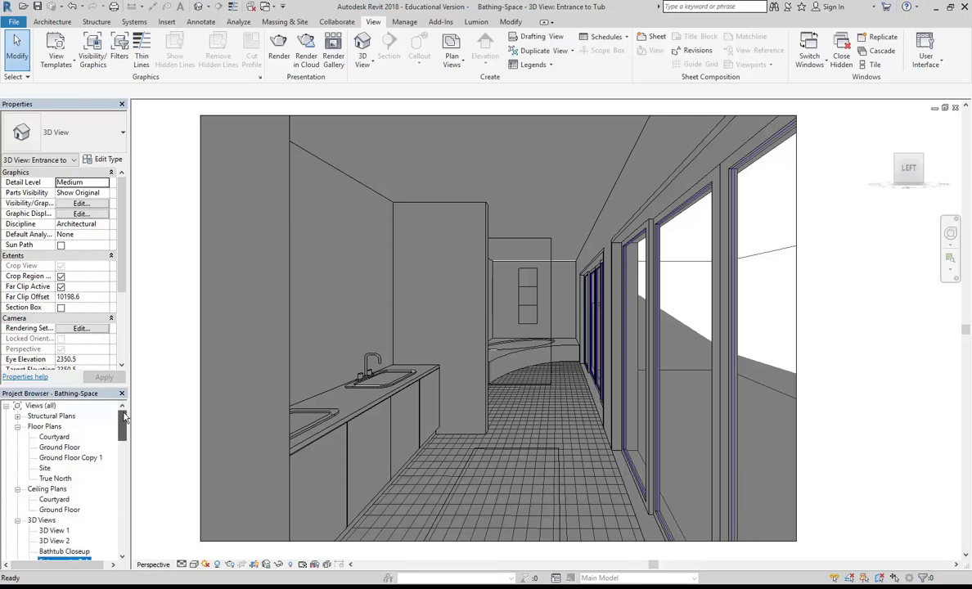
left_click(59, 447)
double_click(60, 450)
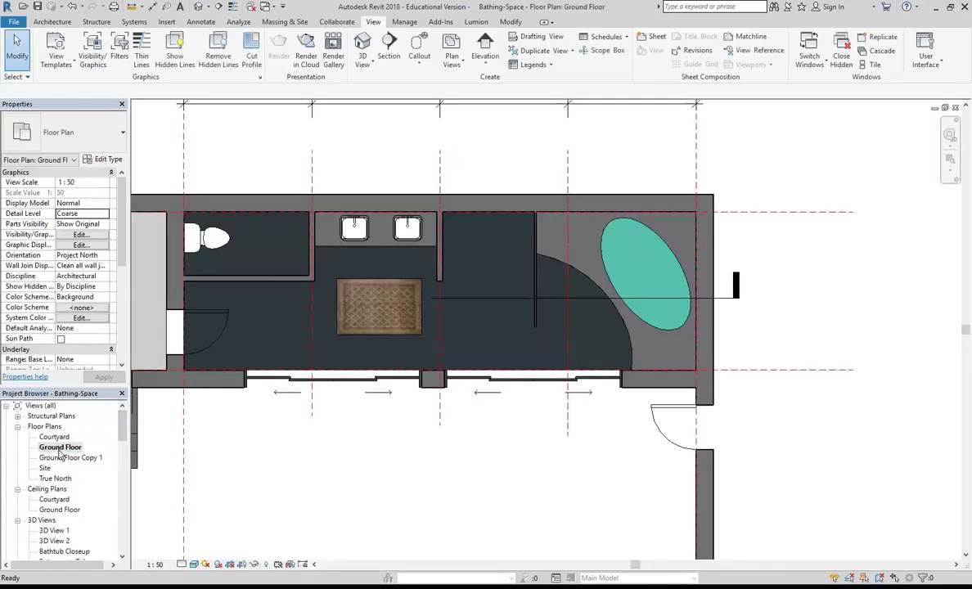
middle_click_drag(60, 456, 363, 421)
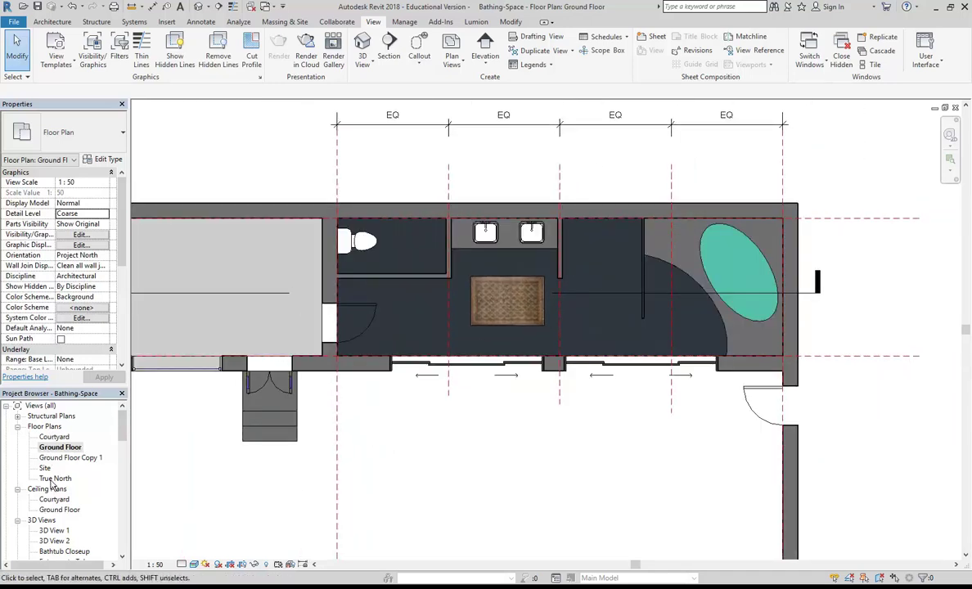
Open the True North floor plan with the whole building in view and nothing selected.
double_click(54, 479)
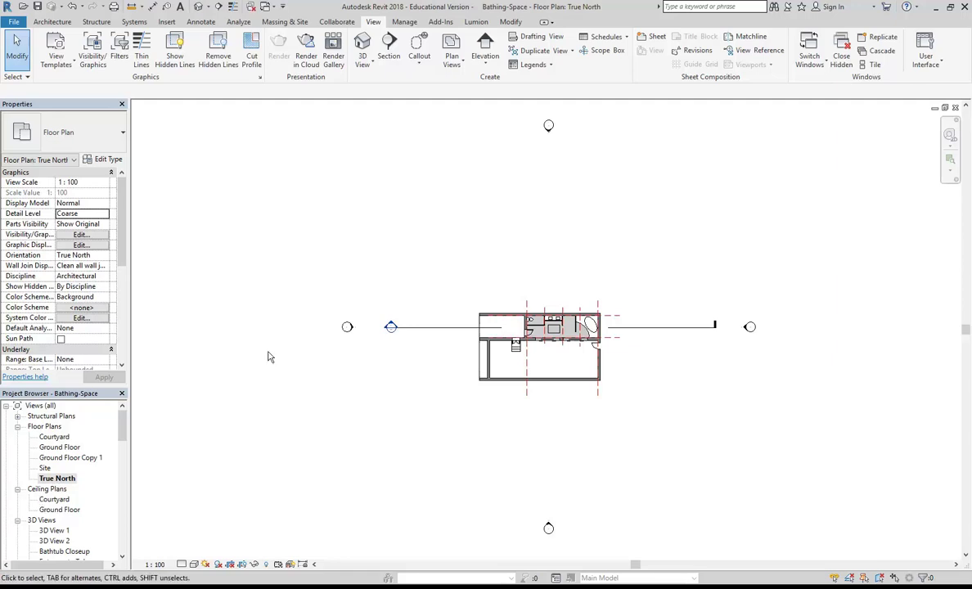
middle_click_drag(441, 243, 402, 249)
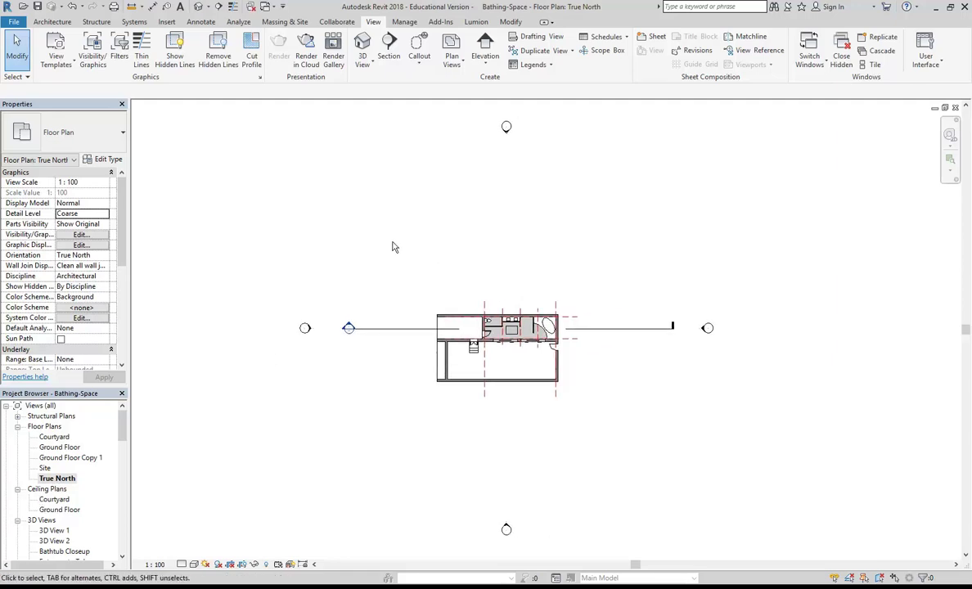
left_click(57, 479)
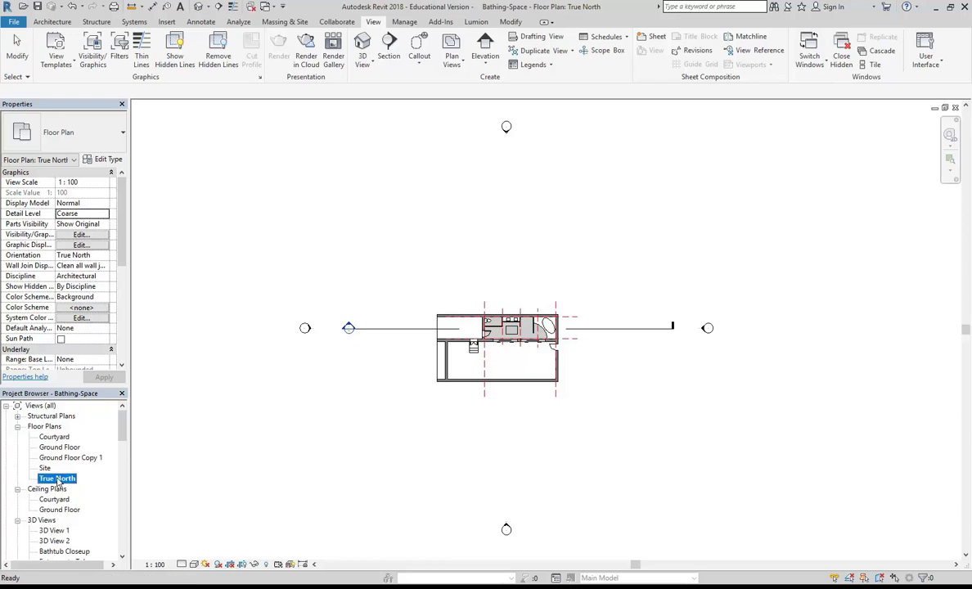
left_click(395, 185)
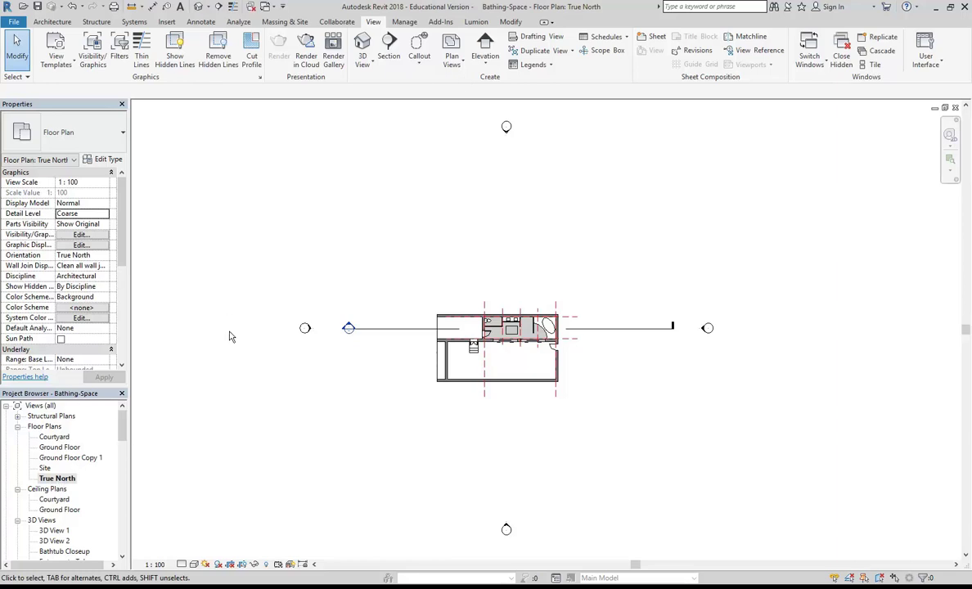
Rotate True North by 180 degrees in the True North plan and check the layout against the Ground Floor plan.
left_click(402, 23)
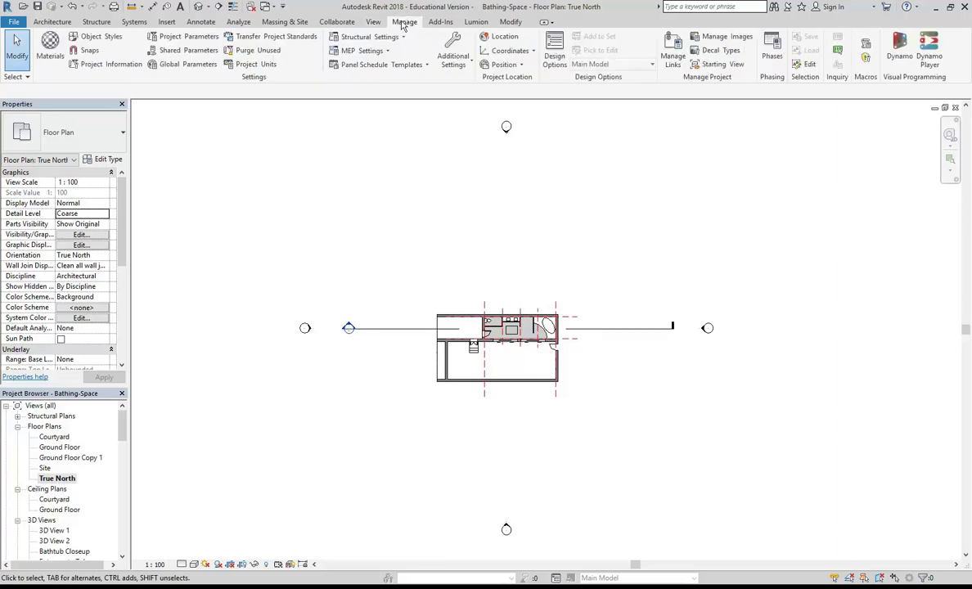
left_click(518, 65)
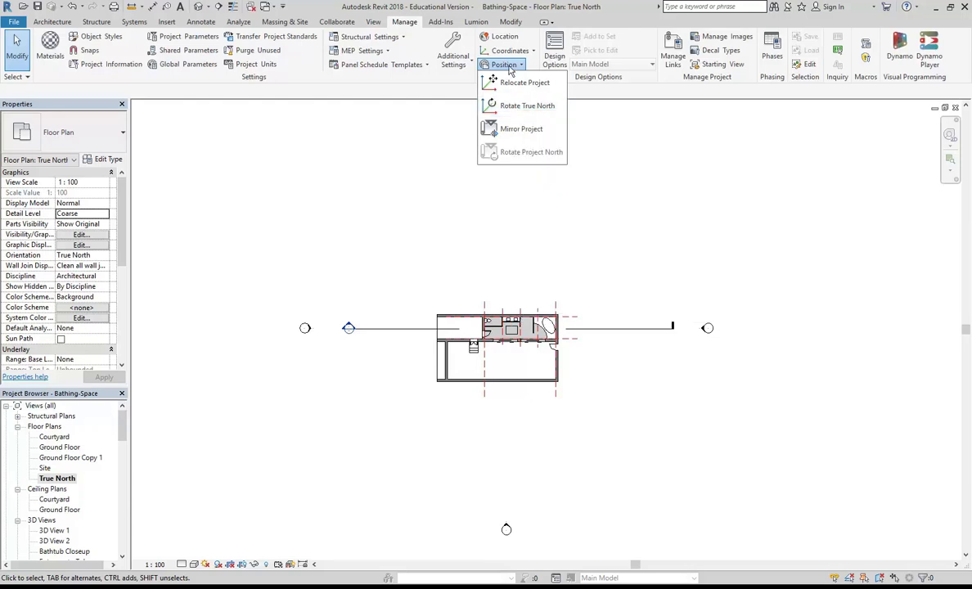
left_click(404, 24)
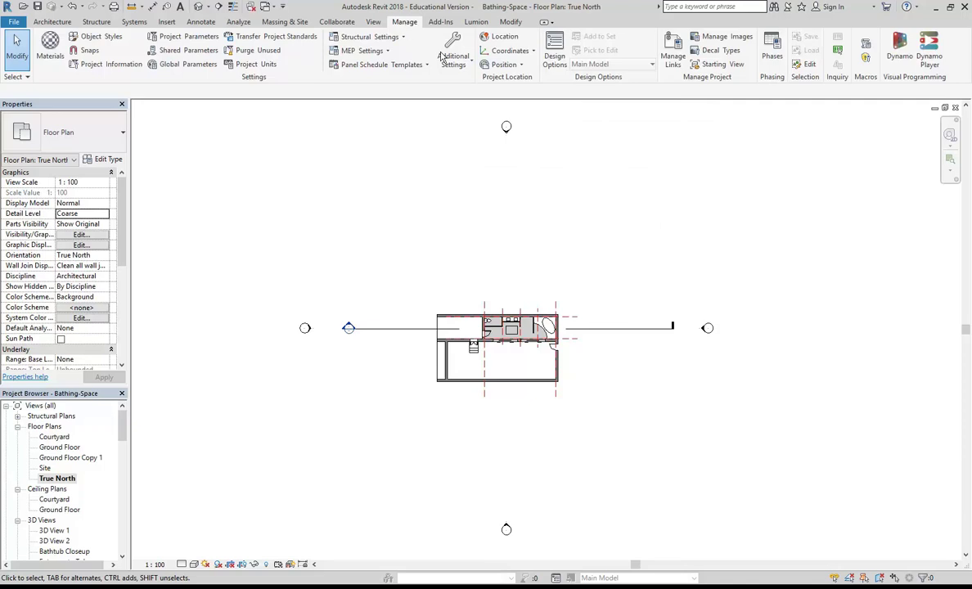
left_click(503, 66)
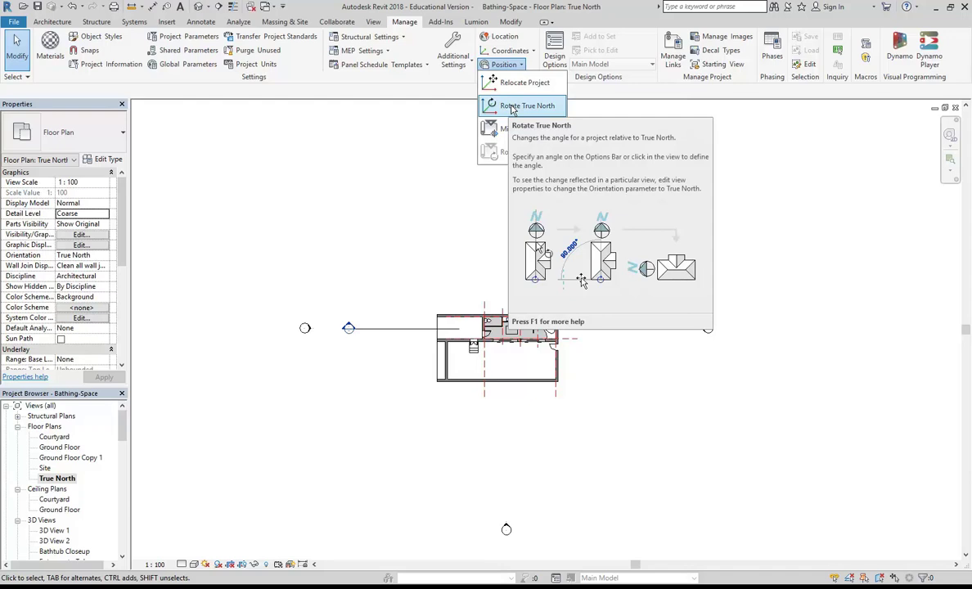
left_click(512, 107)
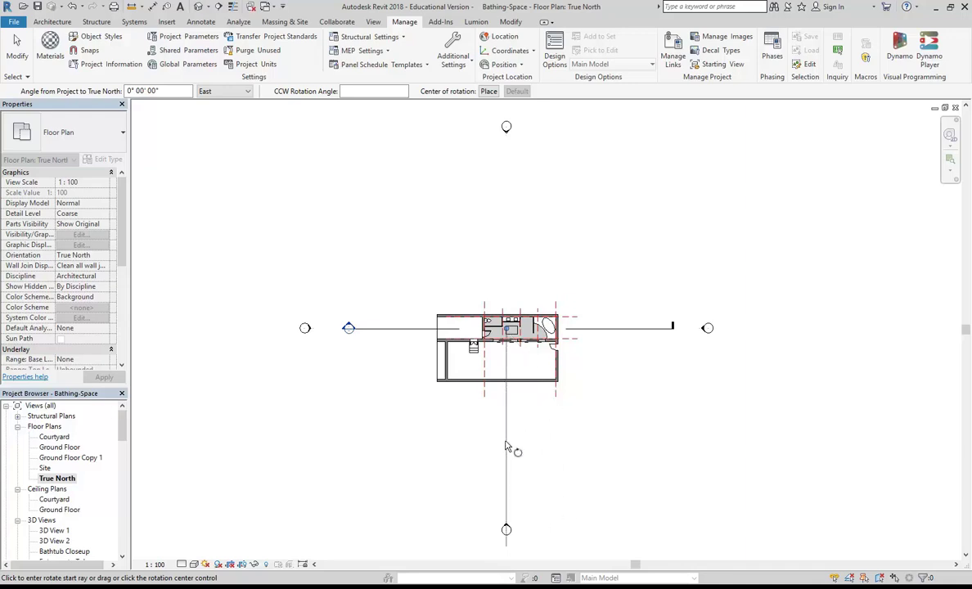
left_click(507, 447)
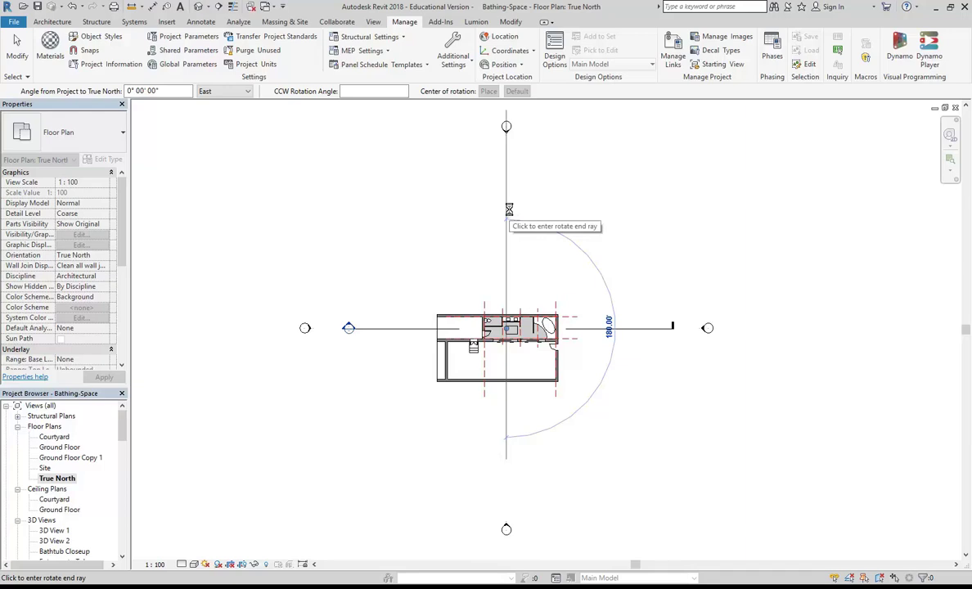
left_click(509, 211)
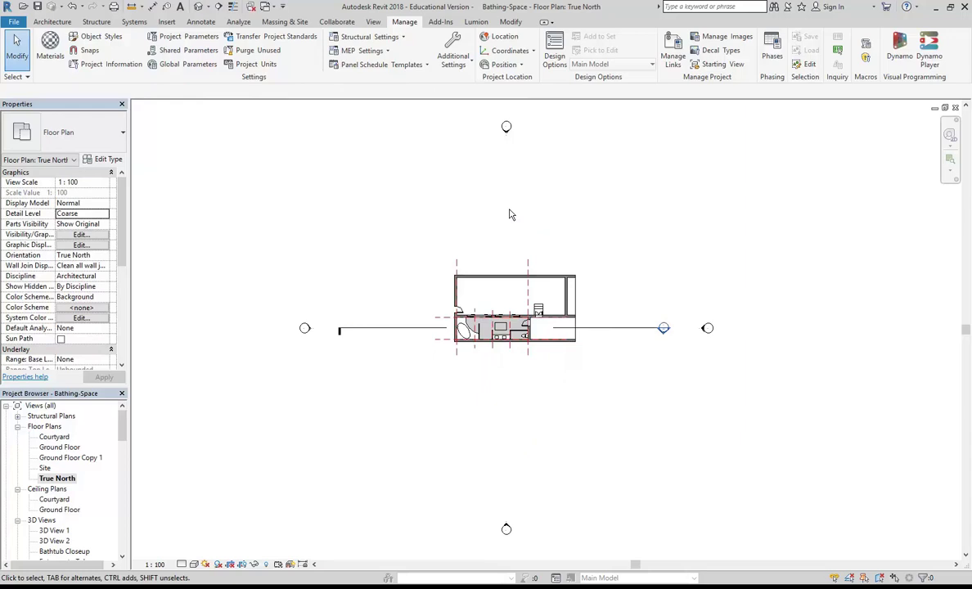
scroll(495, 303, "up", 5)
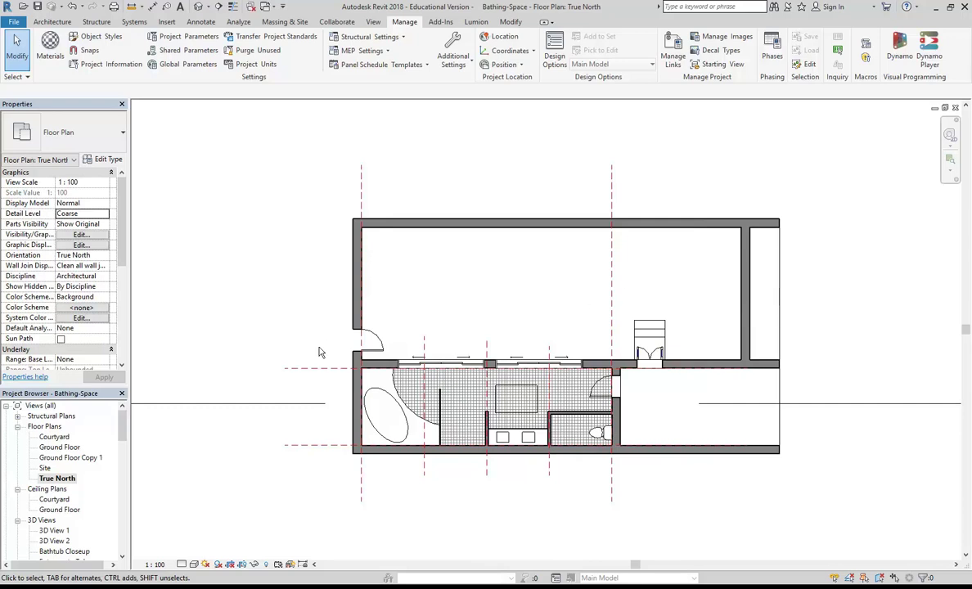
double_click(57, 447)
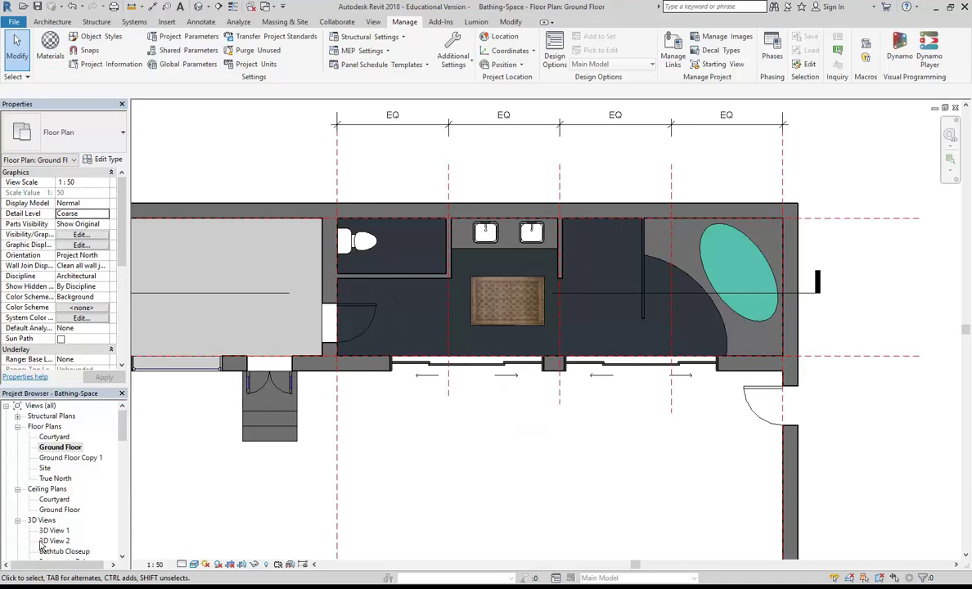
Render the Entrance to Tub view at Draft quality with the Exterior: Sun only scheme and Winter Solstice sun.
scroll(117, 444, "down", 2)
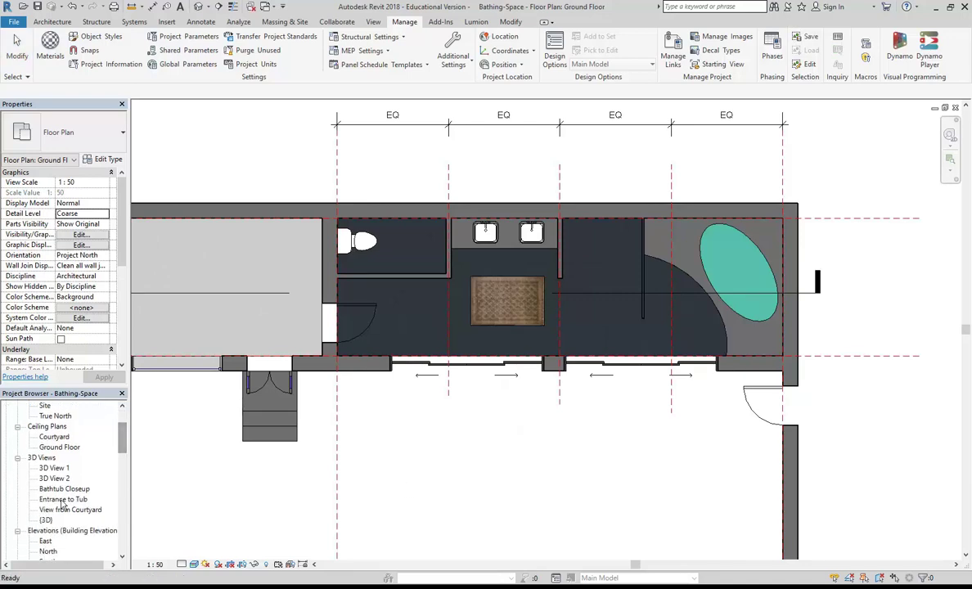
double_click(61, 499)
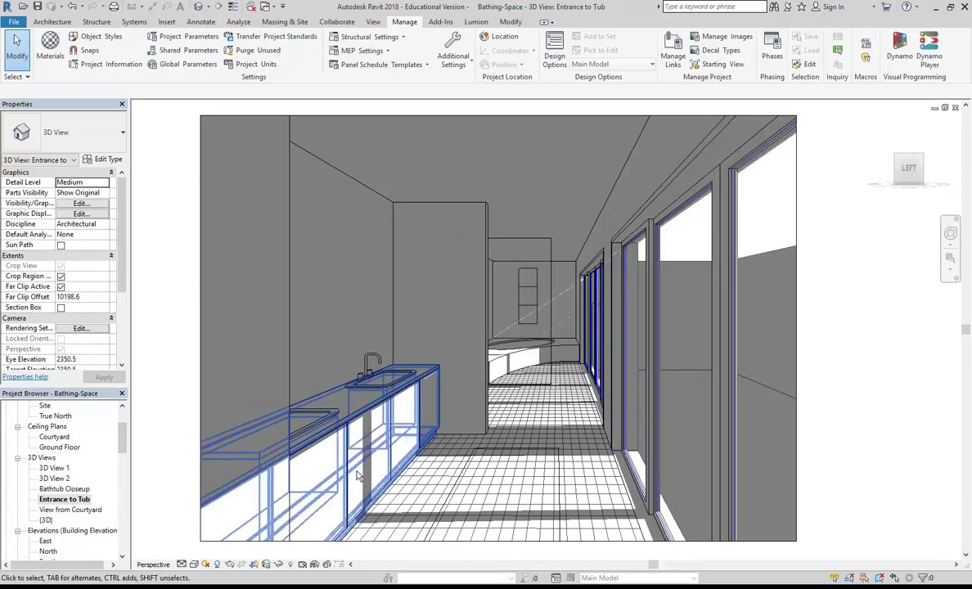
left_click(232, 566)
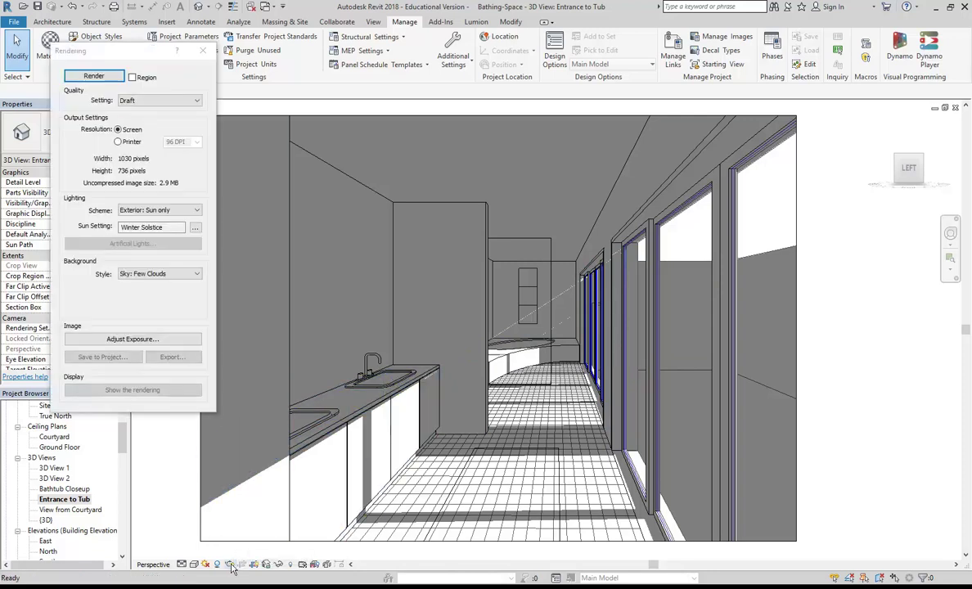
left_click(93, 75)
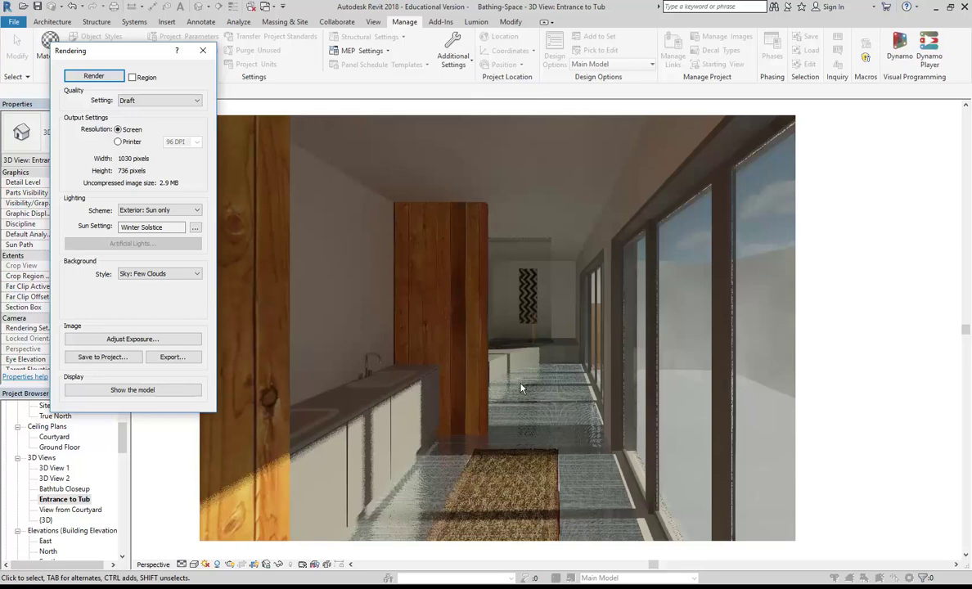
Close the rendering and open the Sun Settings of the Entrance to Tub view beside the image area.
left_click(206, 565)
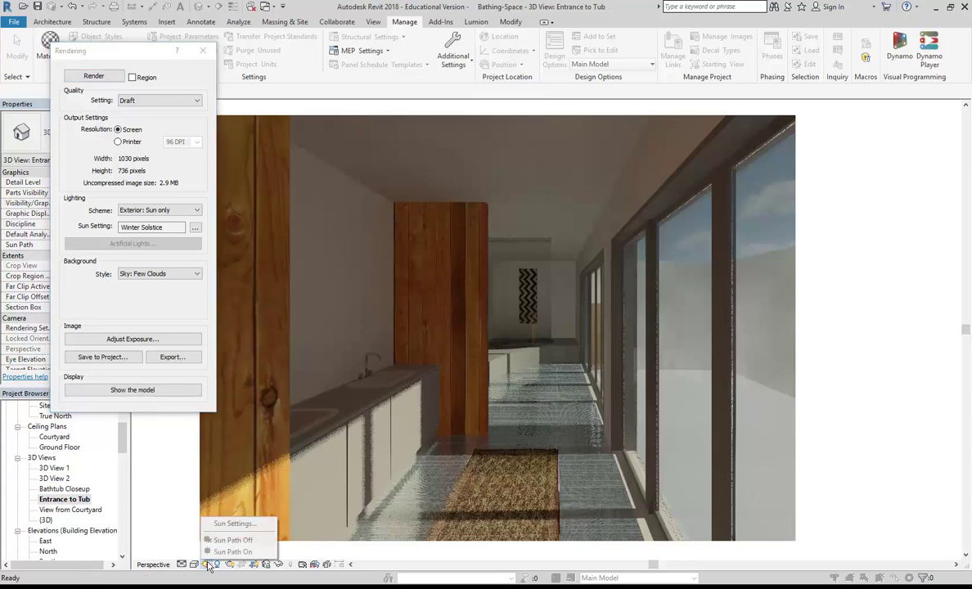
left_click(202, 51)
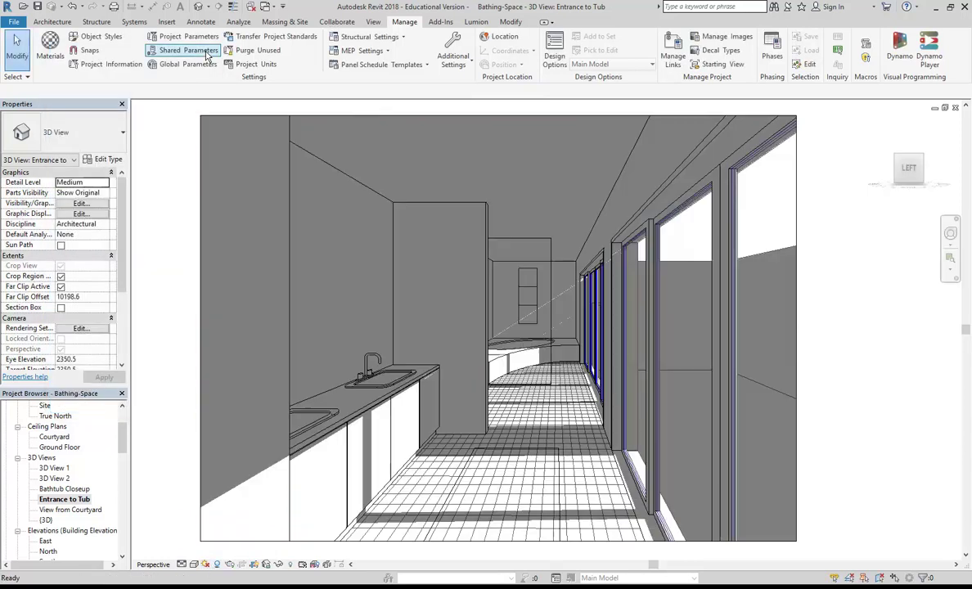
left_click(206, 565)
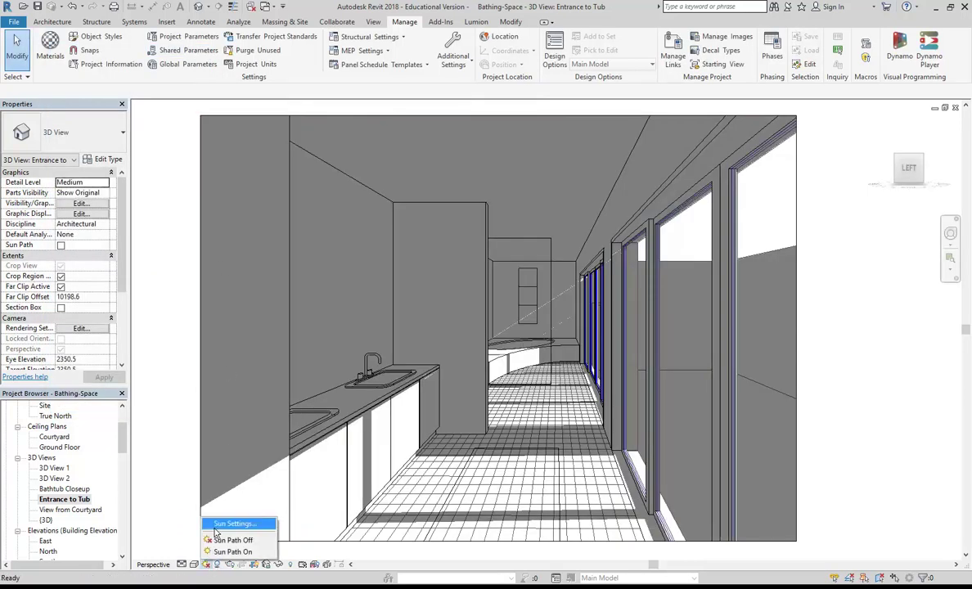
left_click(219, 525)
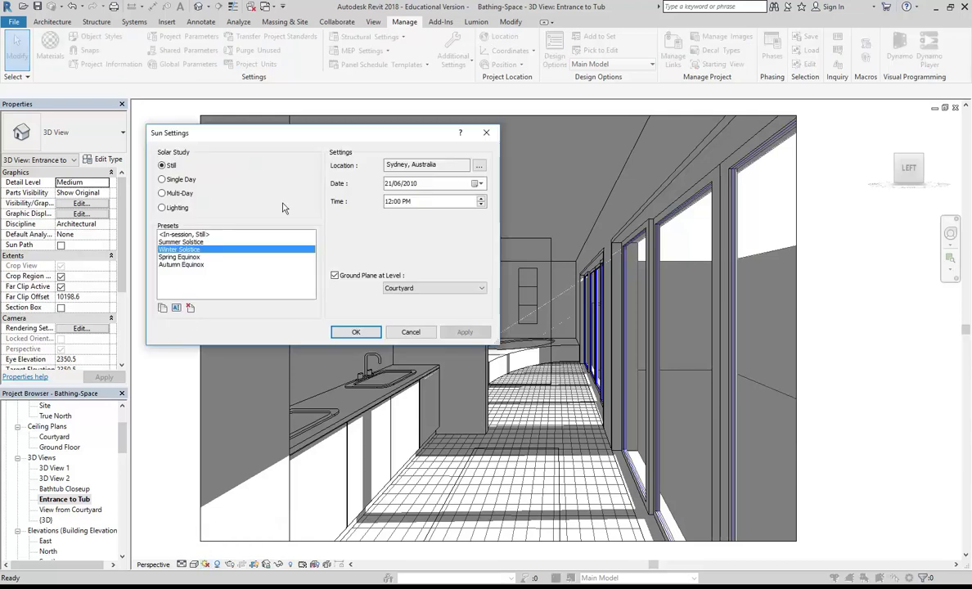
left_click_drag(326, 126, 246, 99)
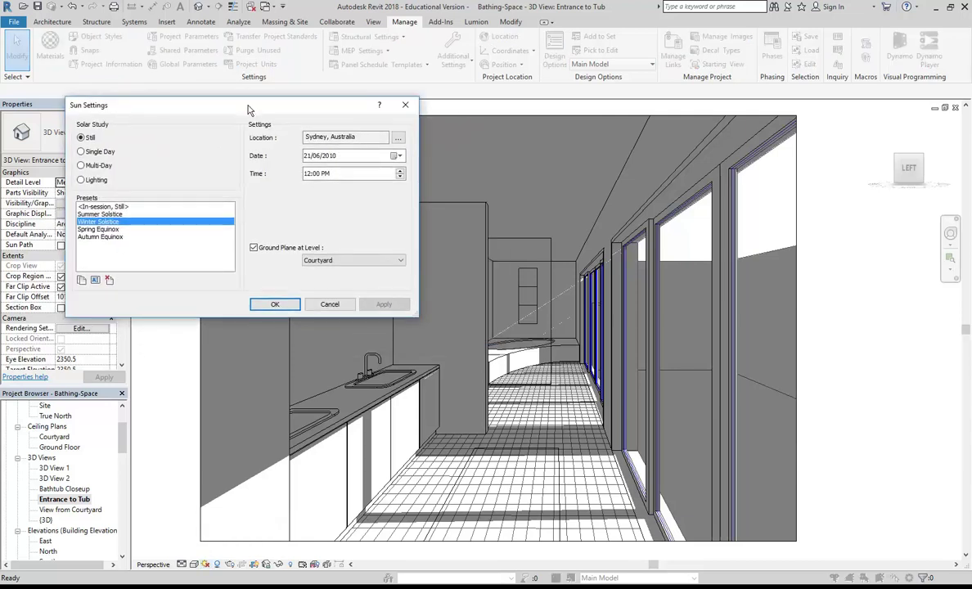
Preview the interior shadows on 21/06/2010 at 1:00 PM and at a later afternoon time.
left_click(307, 175)
left_click(401, 171)
left_click(383, 304)
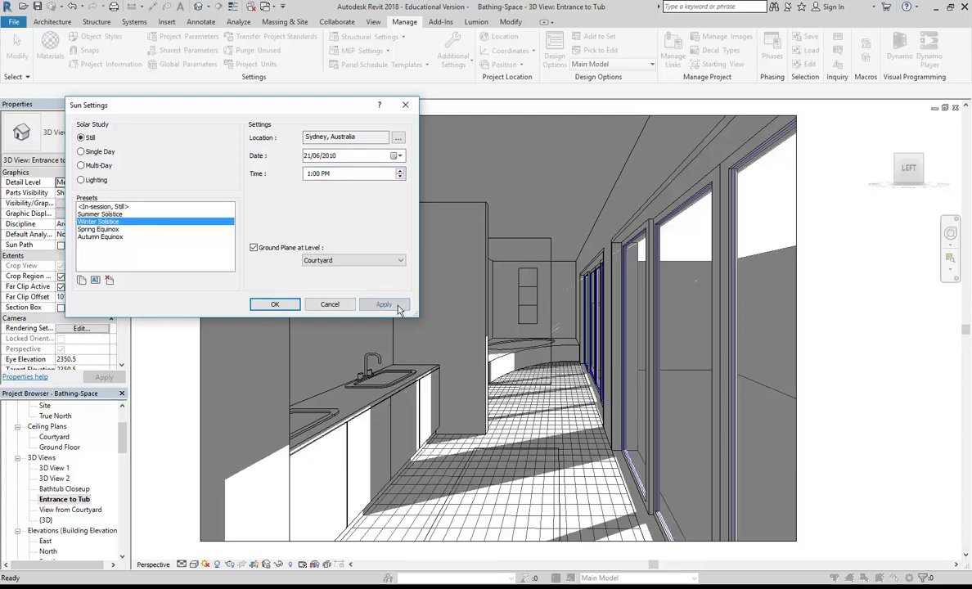
left_click(401, 171)
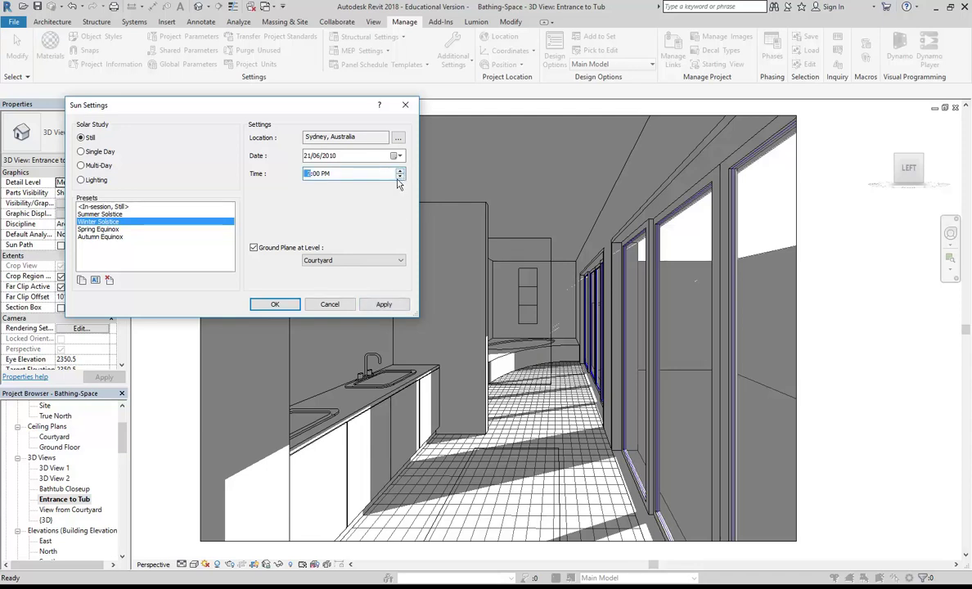
left_click(385, 305)
Apply 11:00 AM to preview the morning sun, and set the Winter Solstice time to 10:00 AM.
left_click(400, 170)
left_click(400, 177)
left_click(400, 178)
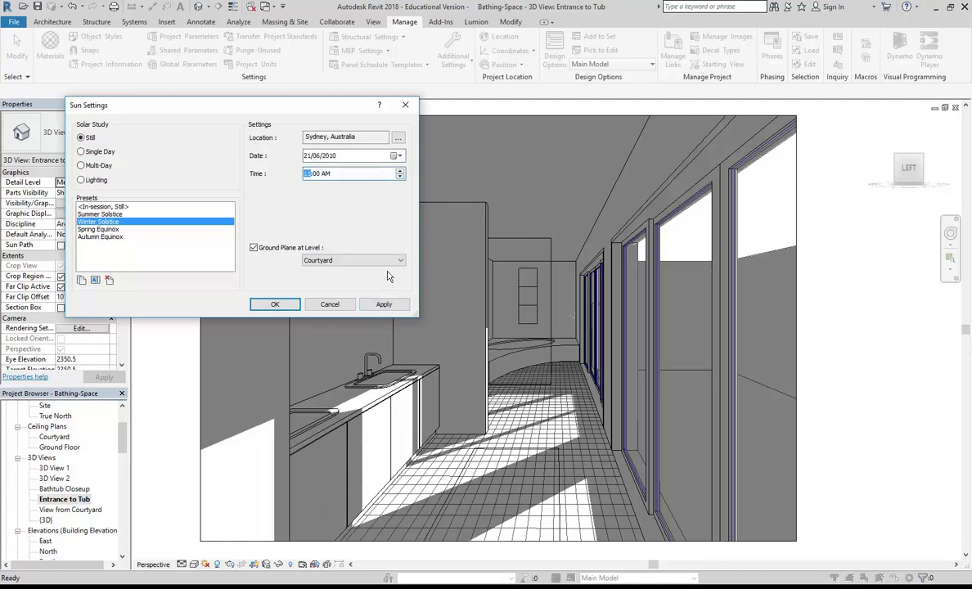
left_click(384, 304)
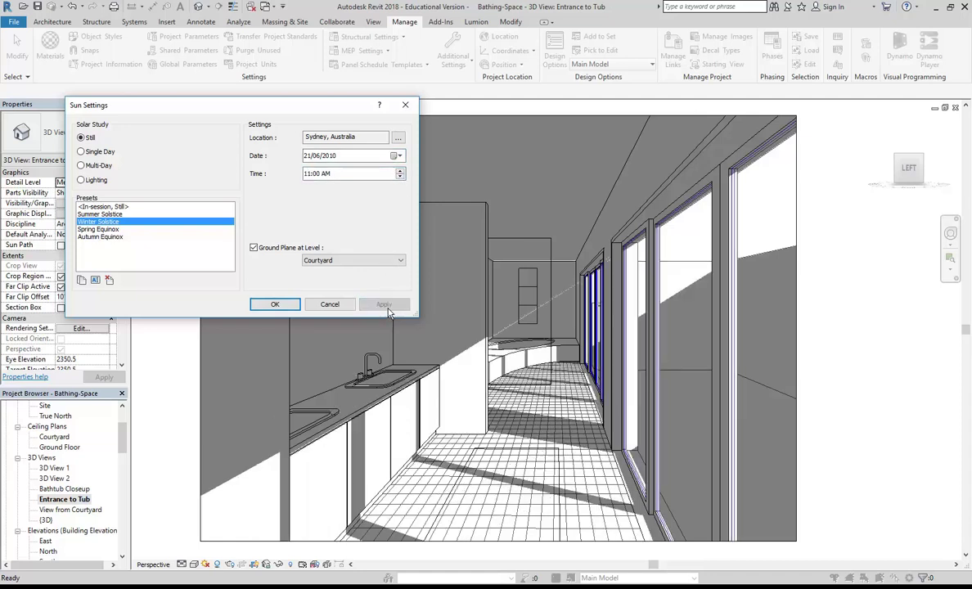
left_click(401, 179)
left_click(384, 304)
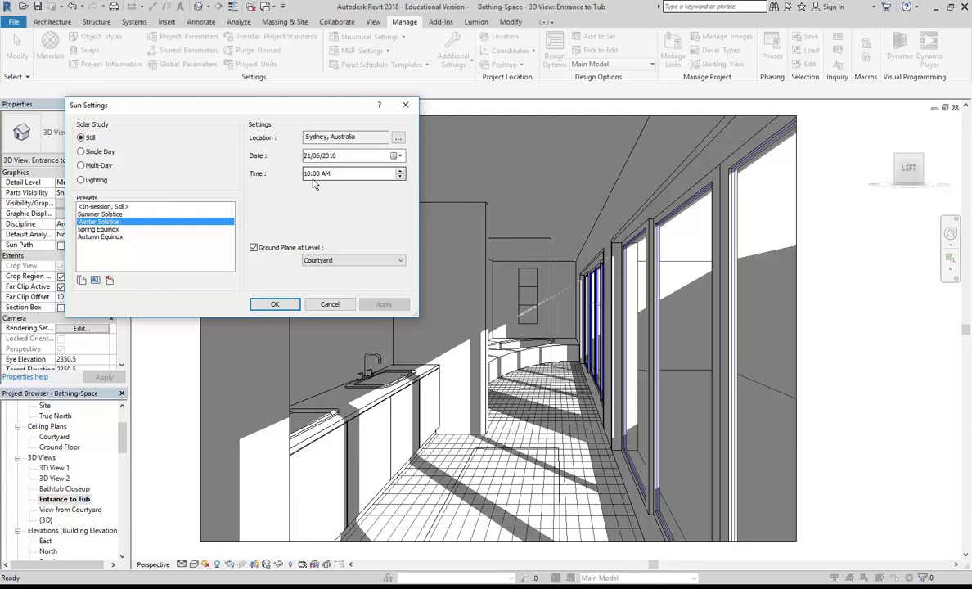
Try the date 24/09/2010 for the sun at 10:00 AM and apply it to the view.
left_click(396, 156)
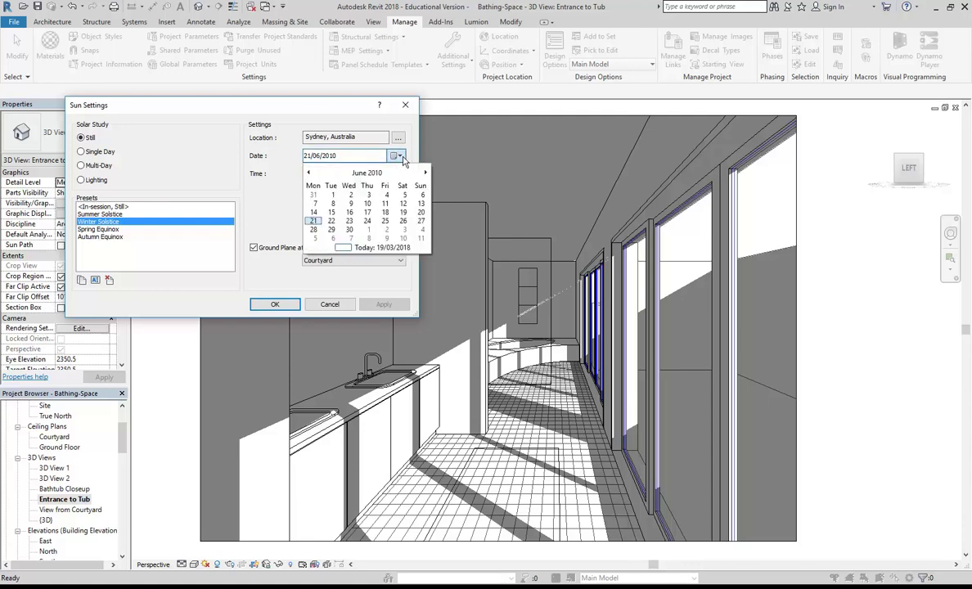
left_click(424, 174)
left_click(424, 174)
left_click(425, 173)
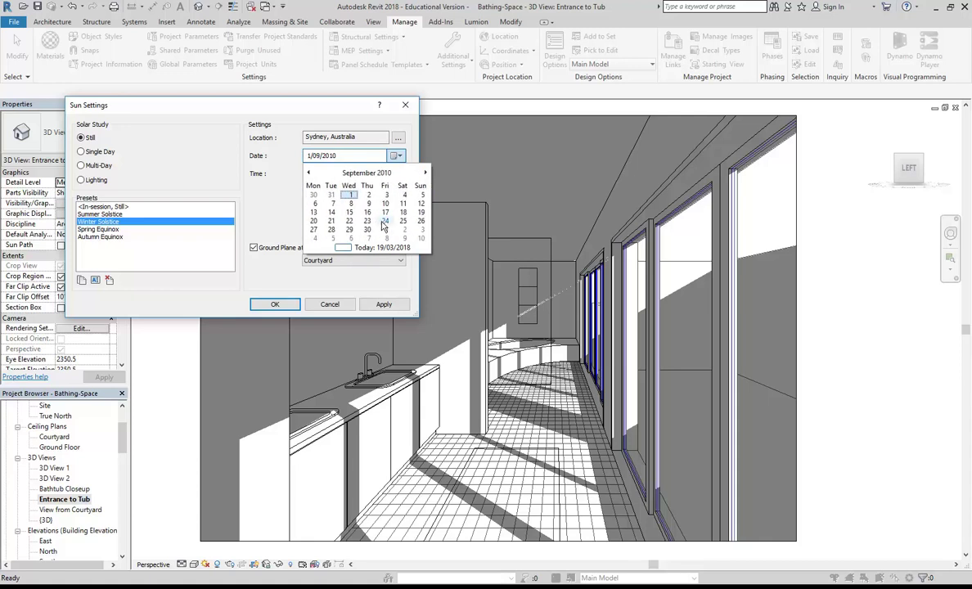
left_click(352, 204)
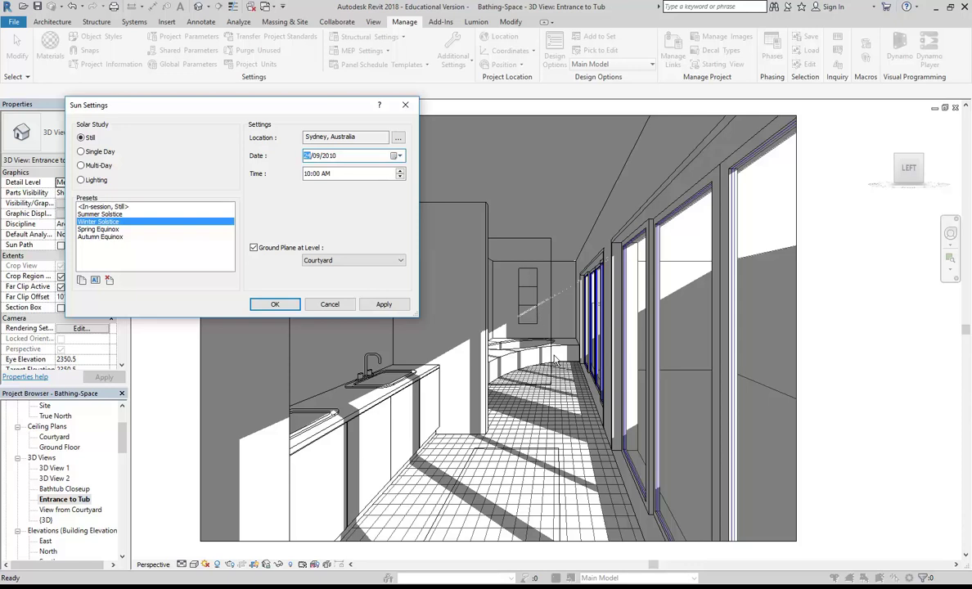
left_click(383, 305)
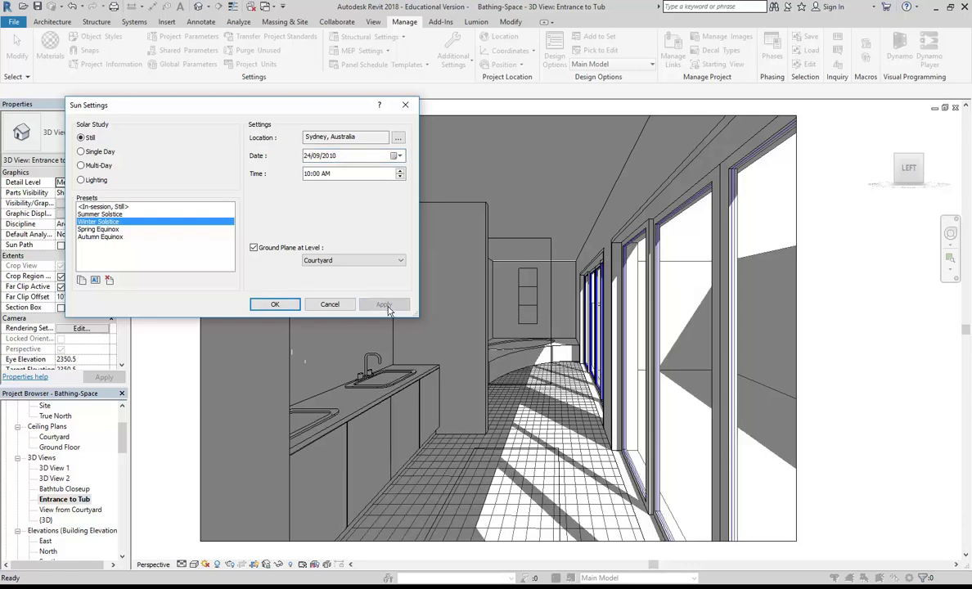
Set the sun date to 20/08/2010, apply it and accept the Sun Settings.
left_click(396, 155)
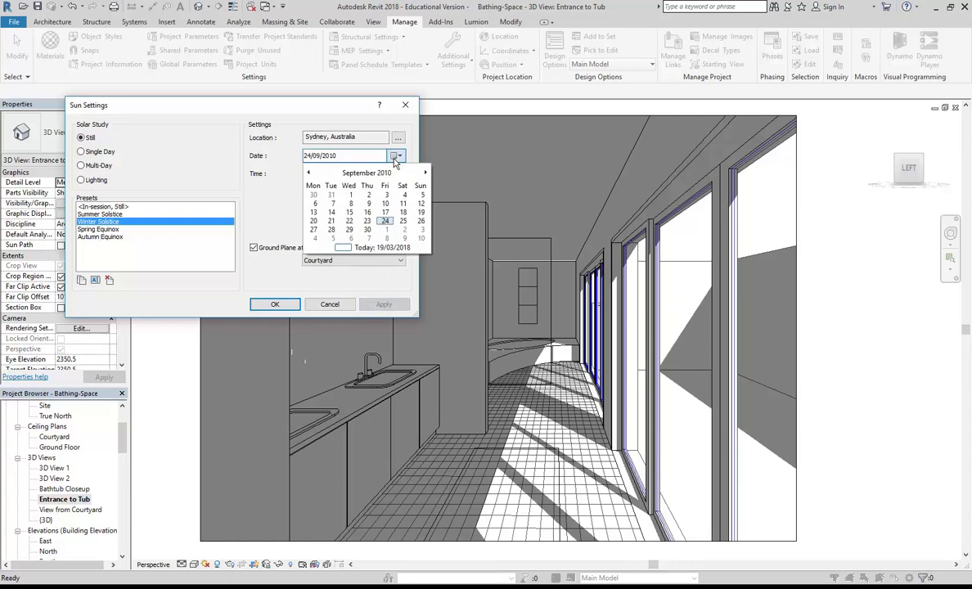
left_click(423, 173)
left_click(423, 174)
left_click(424, 173)
left_click(308, 174)
left_click(308, 174)
left_click(309, 175)
left_click(309, 173)
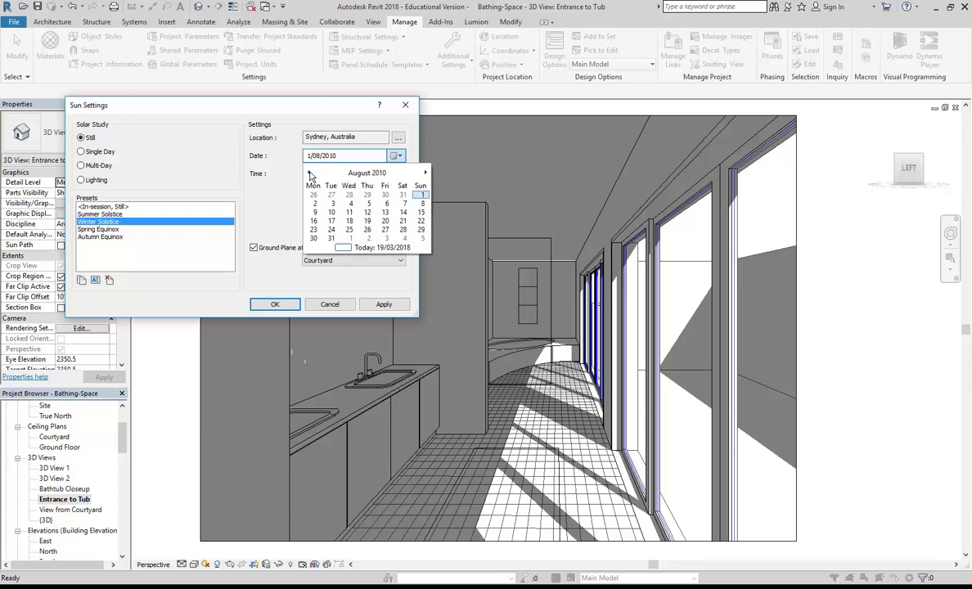
left_click(384, 221)
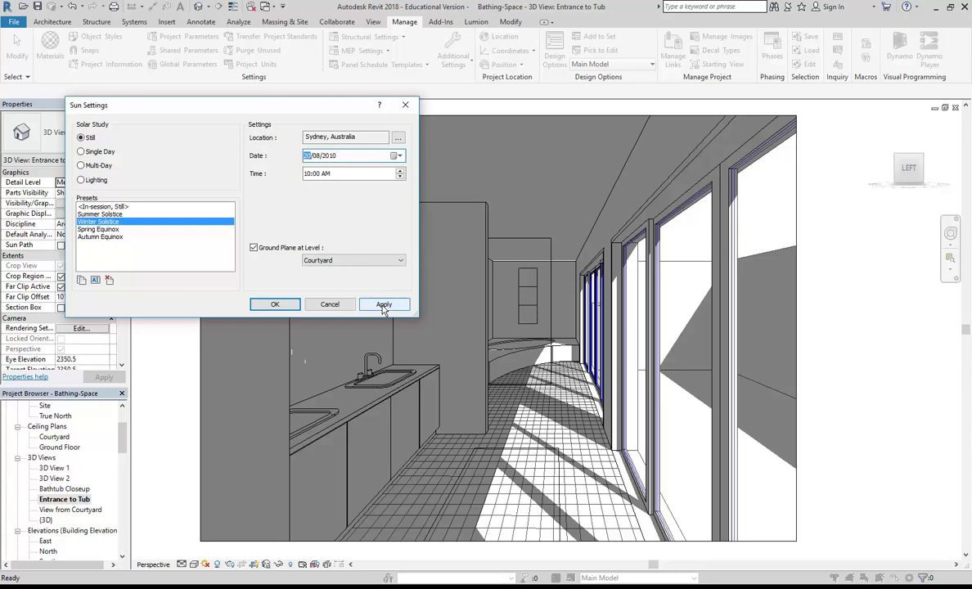
left_click(383, 304)
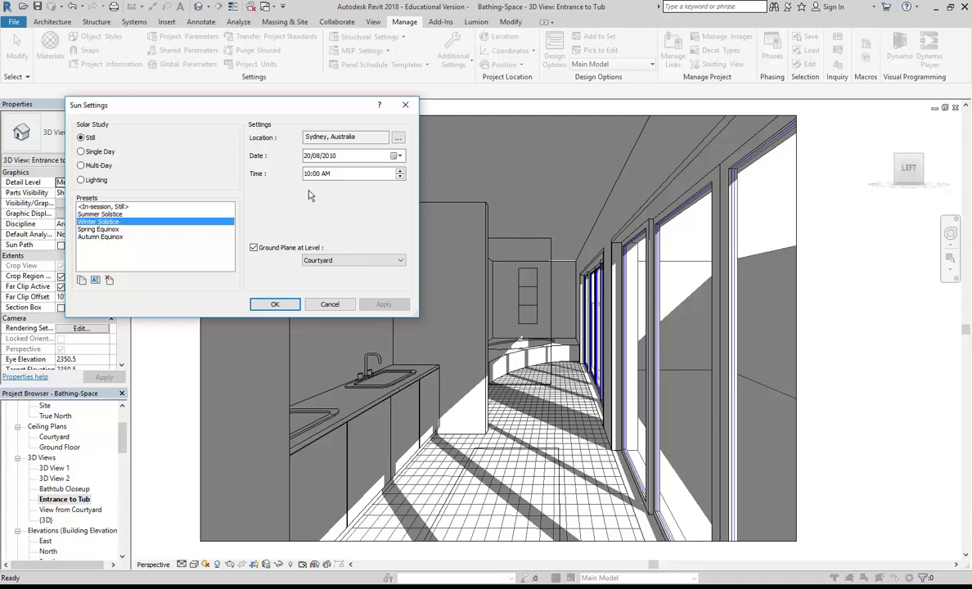
left_click(274, 304)
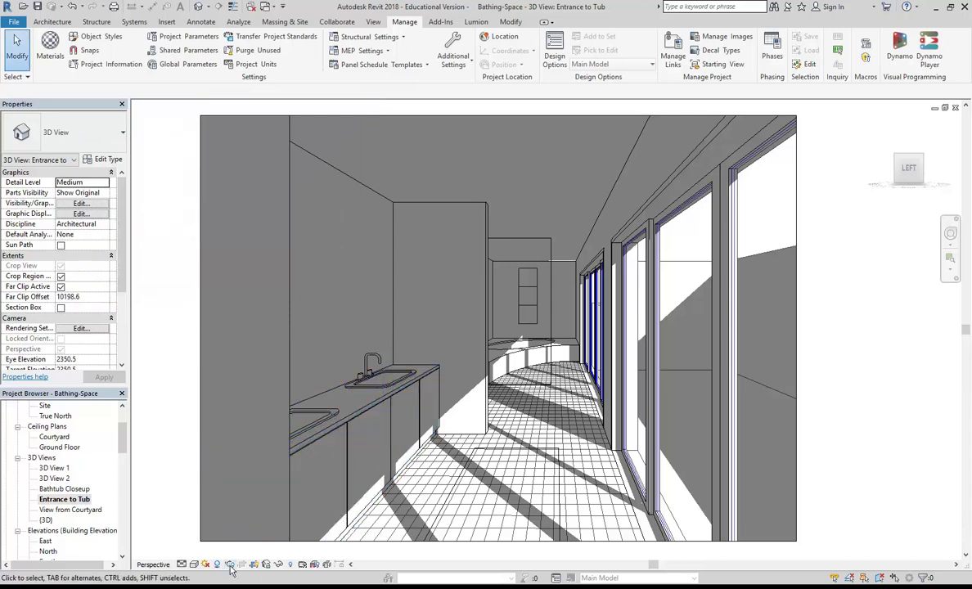
Render the Entrance to Tub view again at Draft quality with the revised sun date and time.
key("r")
key("r")
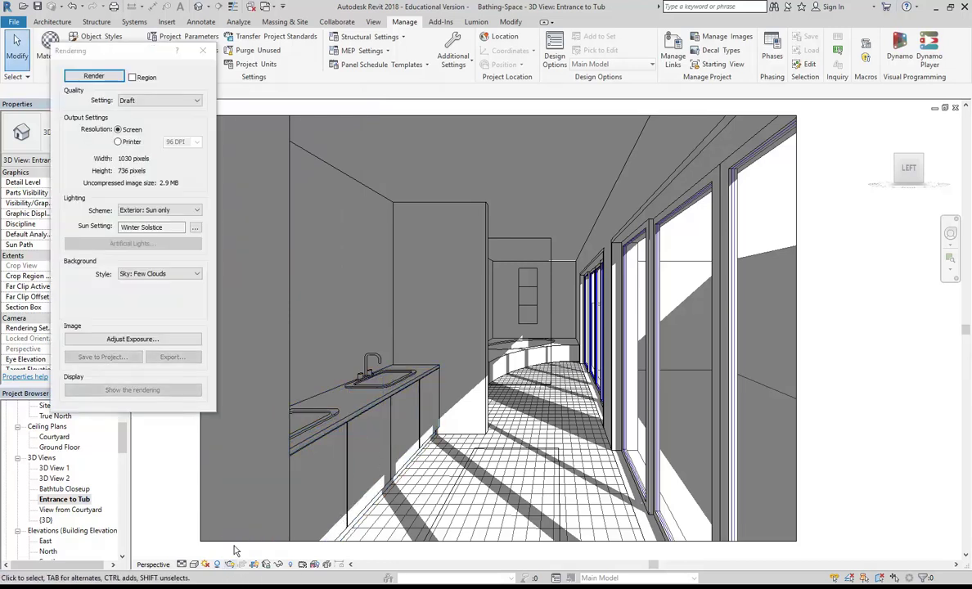
left_click(92, 75)
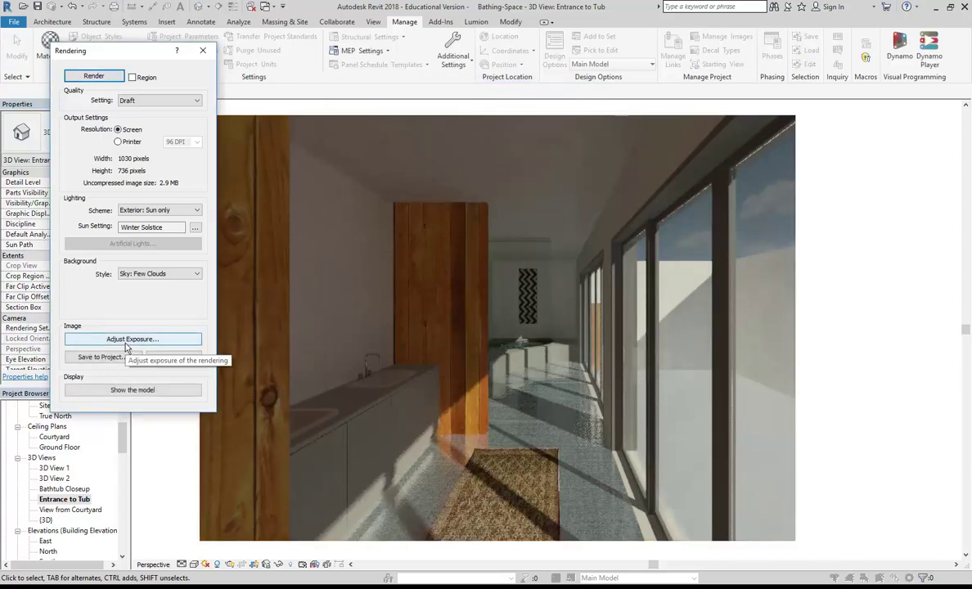
Try exposure values of 12.51 and 11.56 on the Entrance to Tub rendering, applying each.
left_click(125, 344)
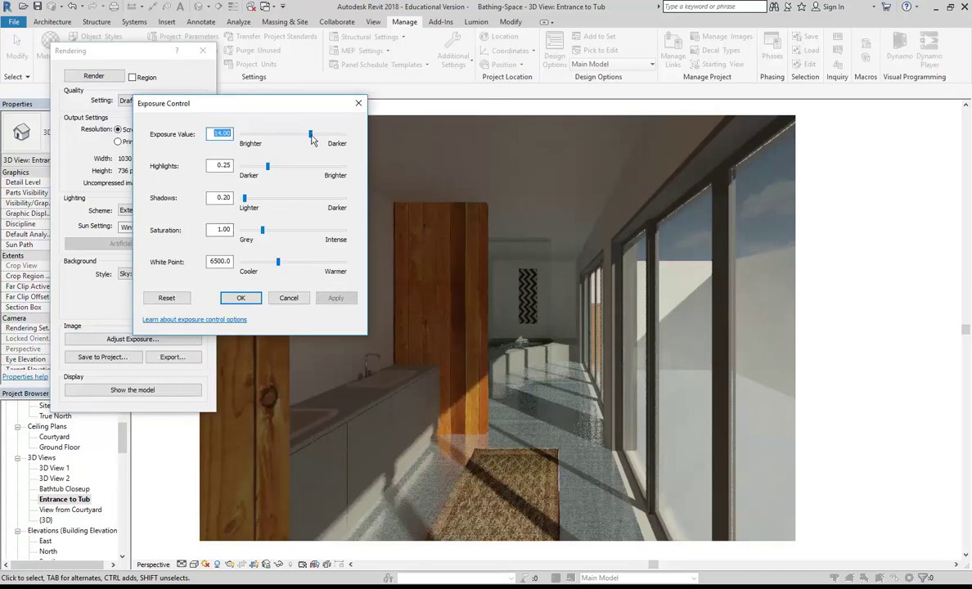
mouse_move(311, 138)
left_mouse_down()
mouse_move(245, 136)
mouse_move(303, 136)
left_mouse_up()
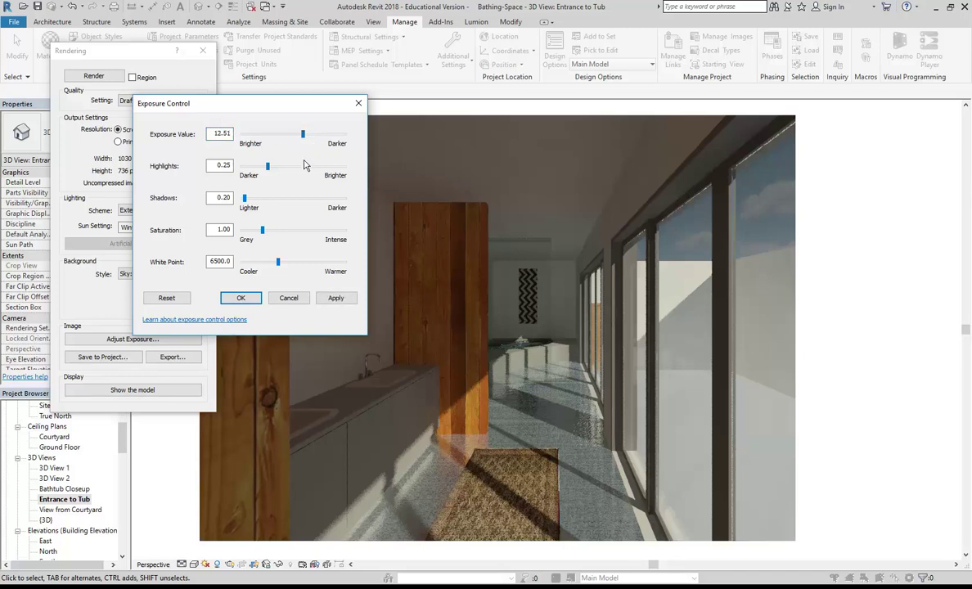
left_click(340, 300)
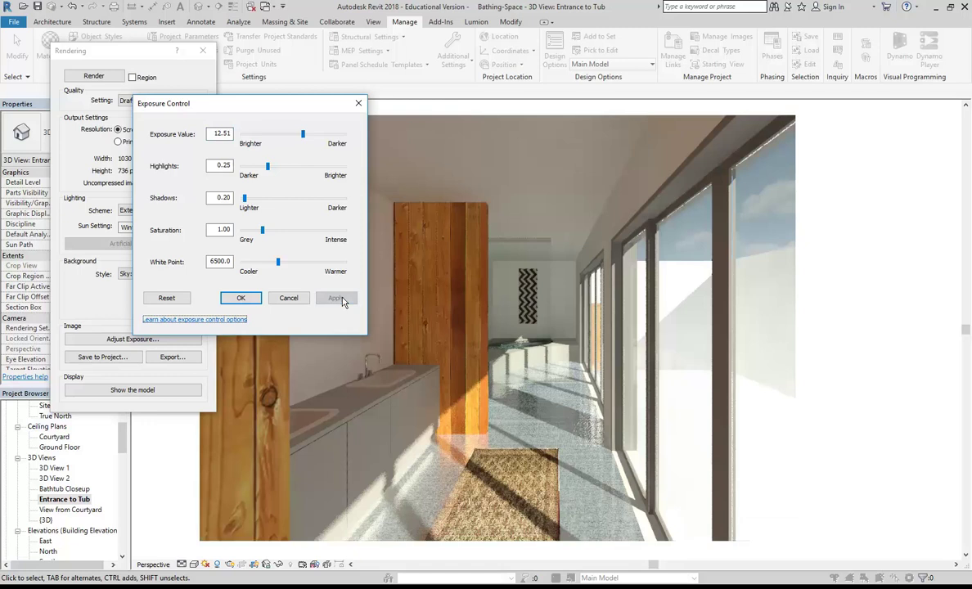
left_click(285, 134)
left_click(335, 298)
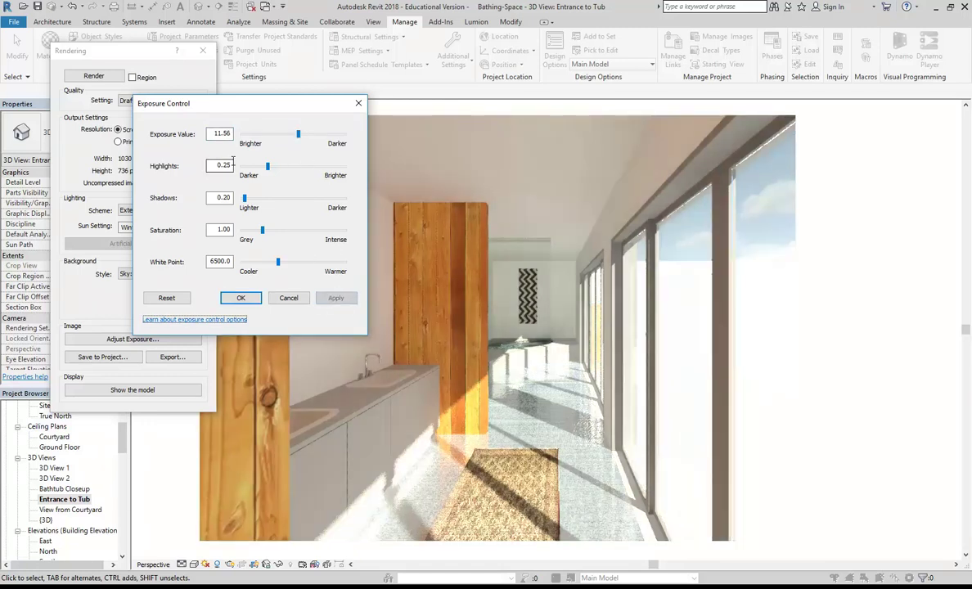
Set the rendering's exposure value to 12.39, apply and accept it, and close the Rendering dialog.
left_click(302, 135)
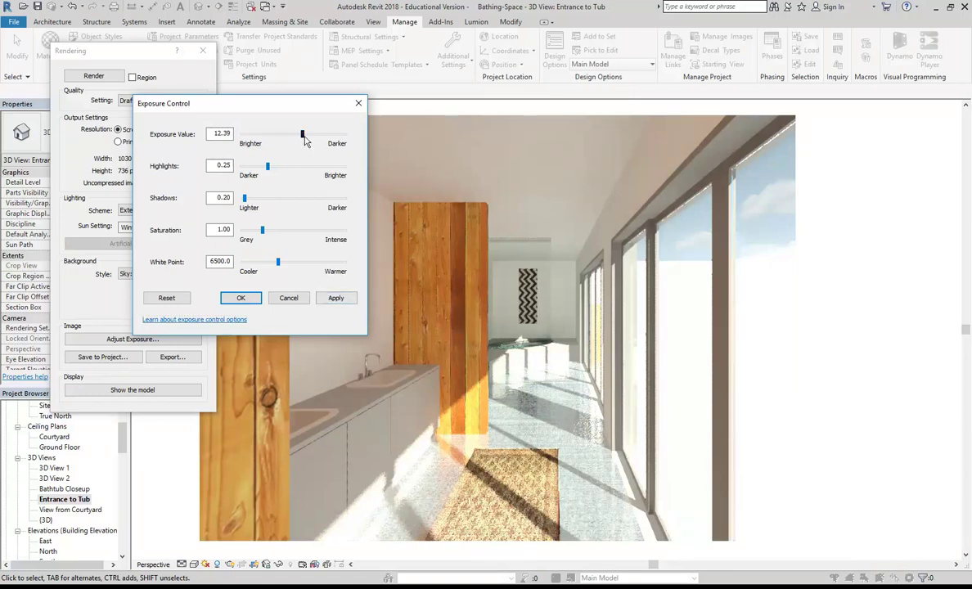
left_click(337, 300)
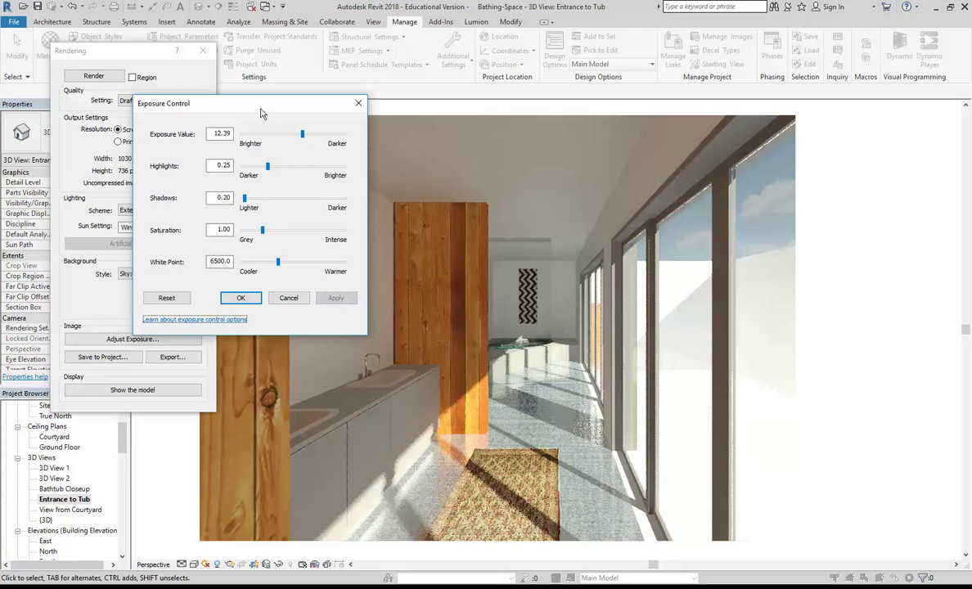
left_click_drag(247, 104, 142, 46)
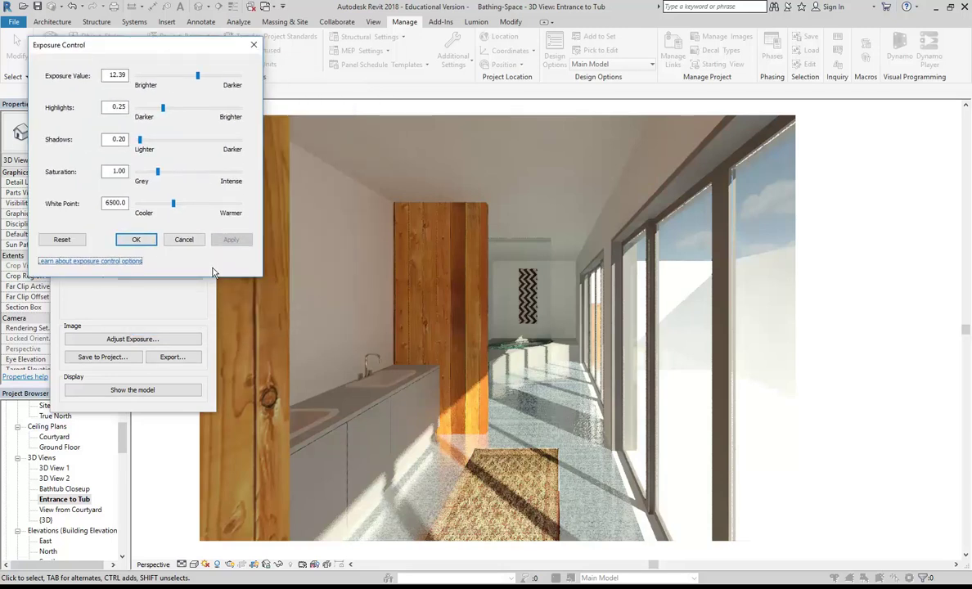
left_click(136, 240)
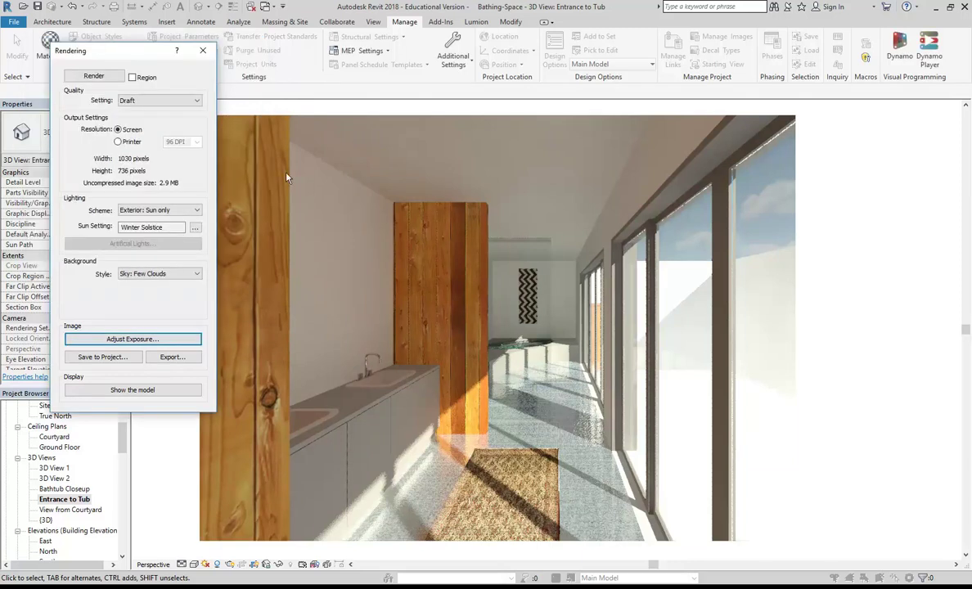
left_click(203, 51)
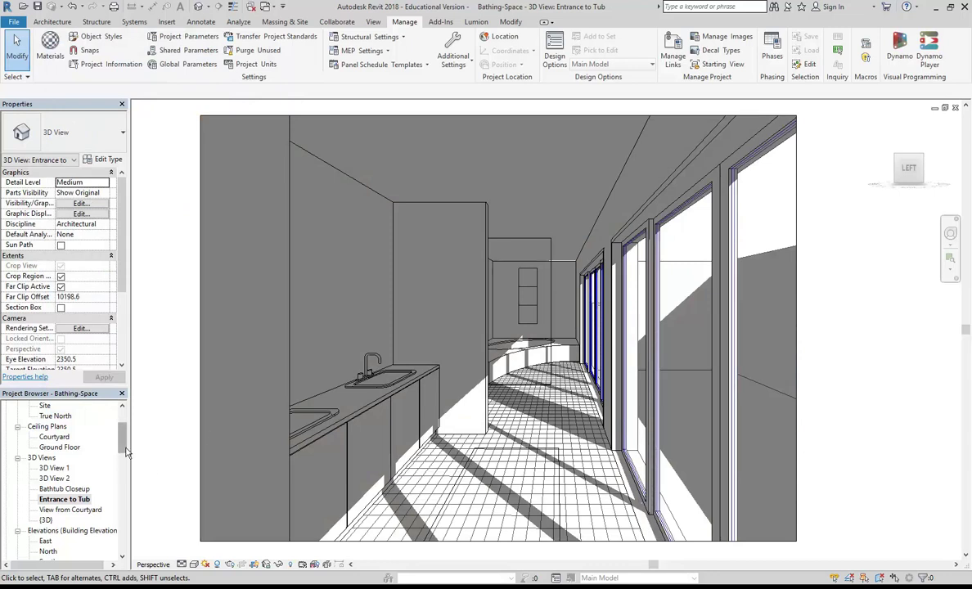
Open the Courtyard floor plan.
scroll(64, 458, "up", 3)
double_click(54, 437)
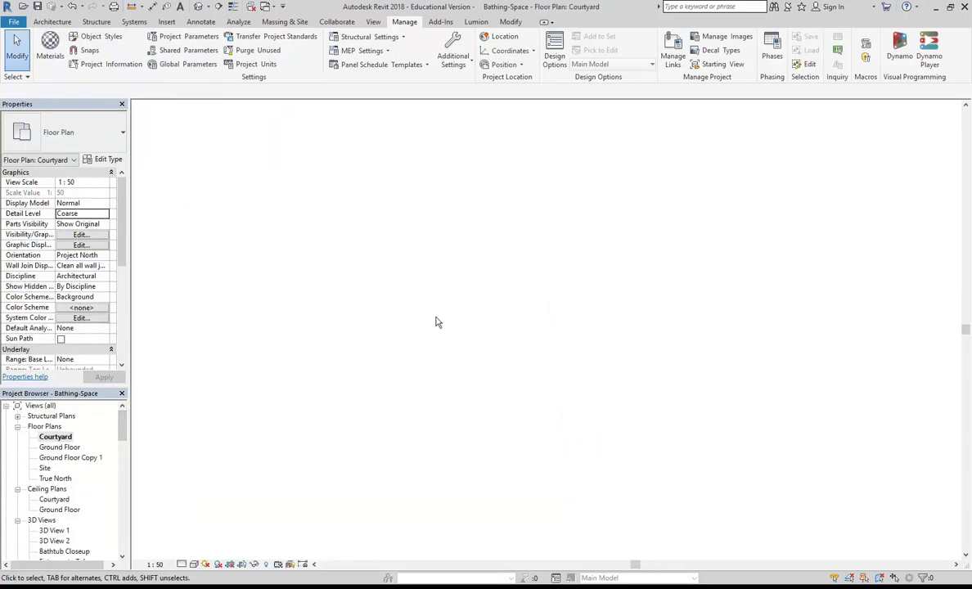
scroll(548, 387, "up", 8)
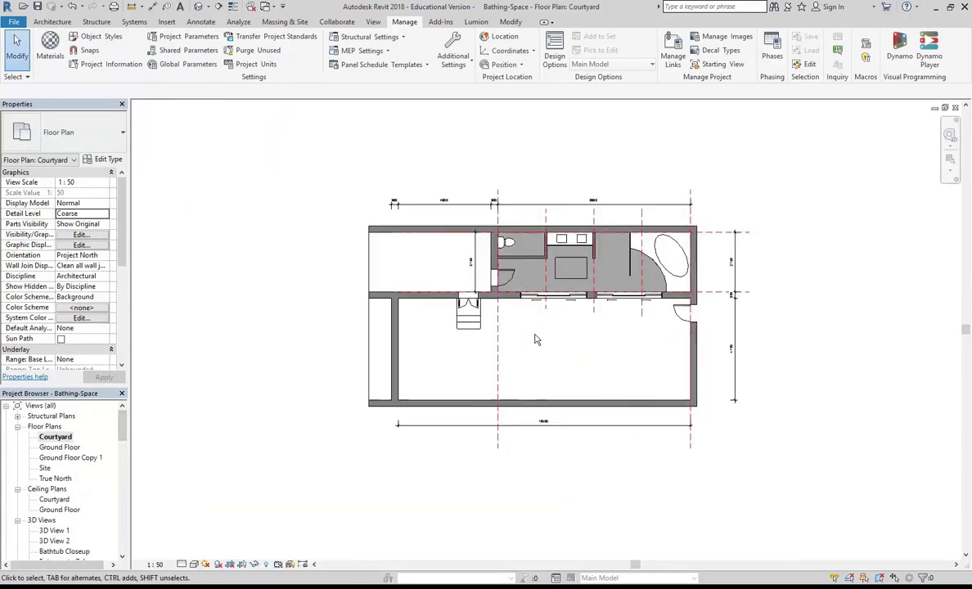
middle_click_drag(517, 389, 549, 387)
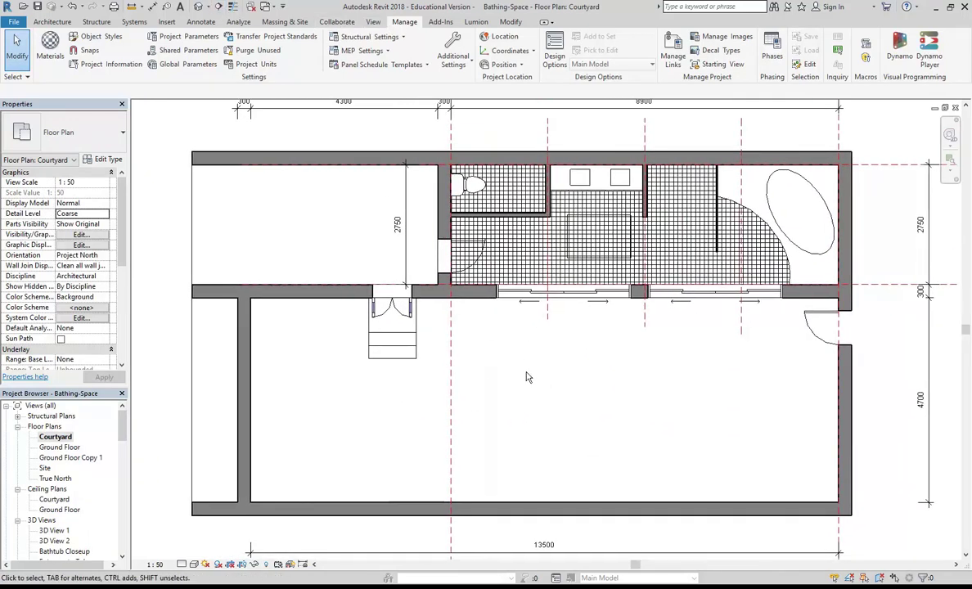
Place four Gray Birch - 3.1 Meters site trees in a row along the courtyard's outer wall, about 3700 mm from the bathing space wall.
left_click(270, 25)
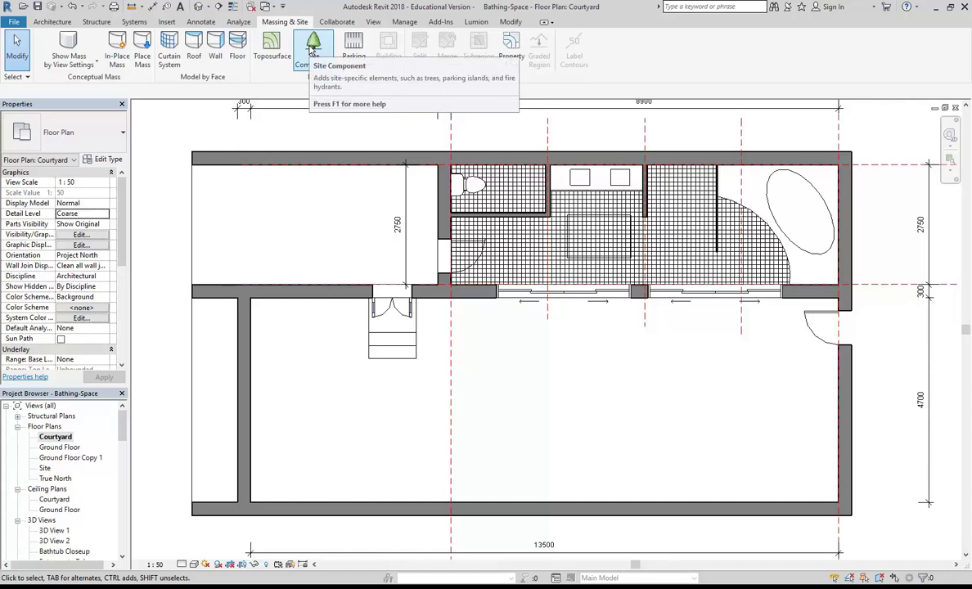
left_click(313, 49)
left_click(122, 132)
scroll(121, 225, "down", 1)
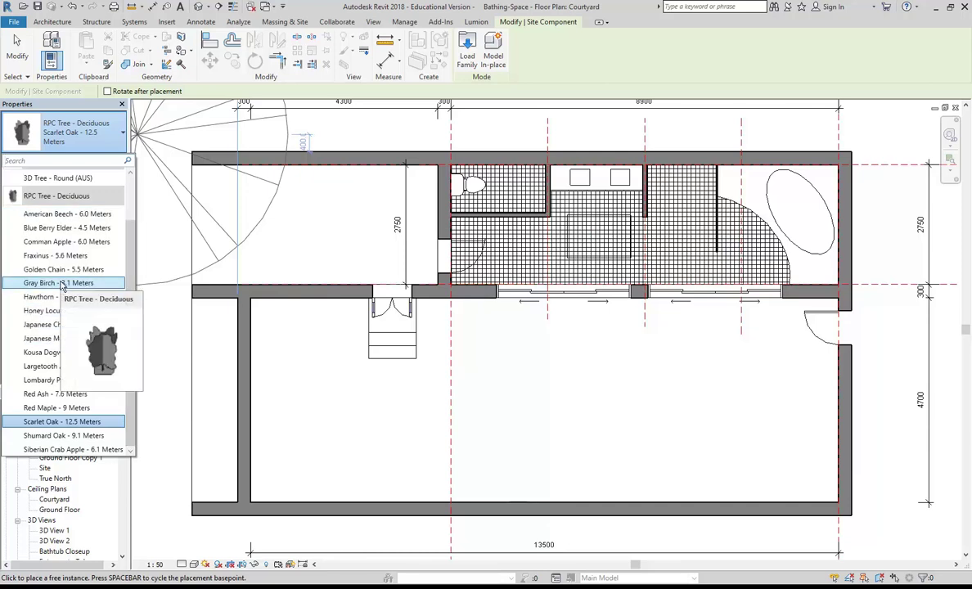
scroll(77, 285, "up", 2)
scroll(74, 286, "down", 2)
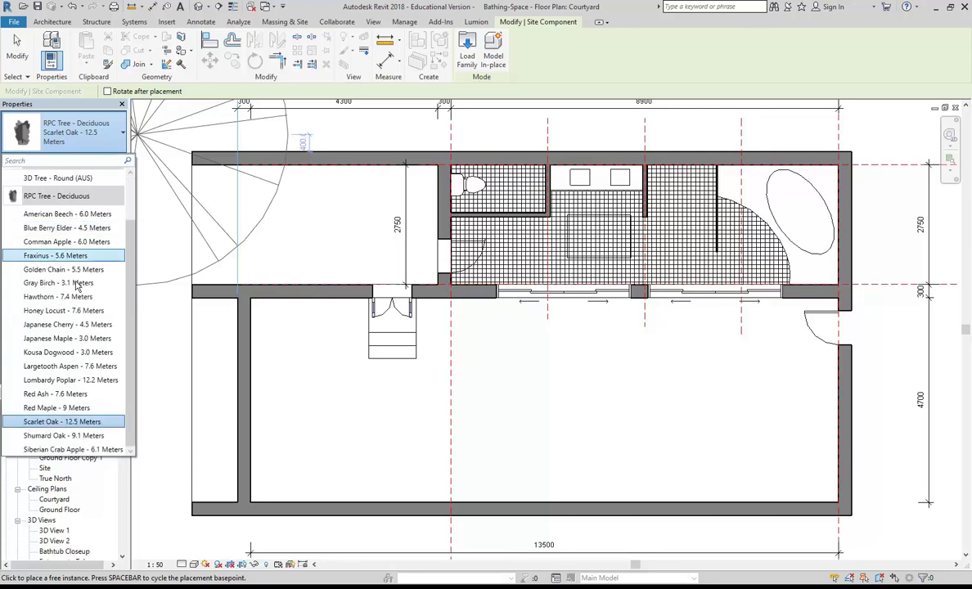
left_click(69, 283)
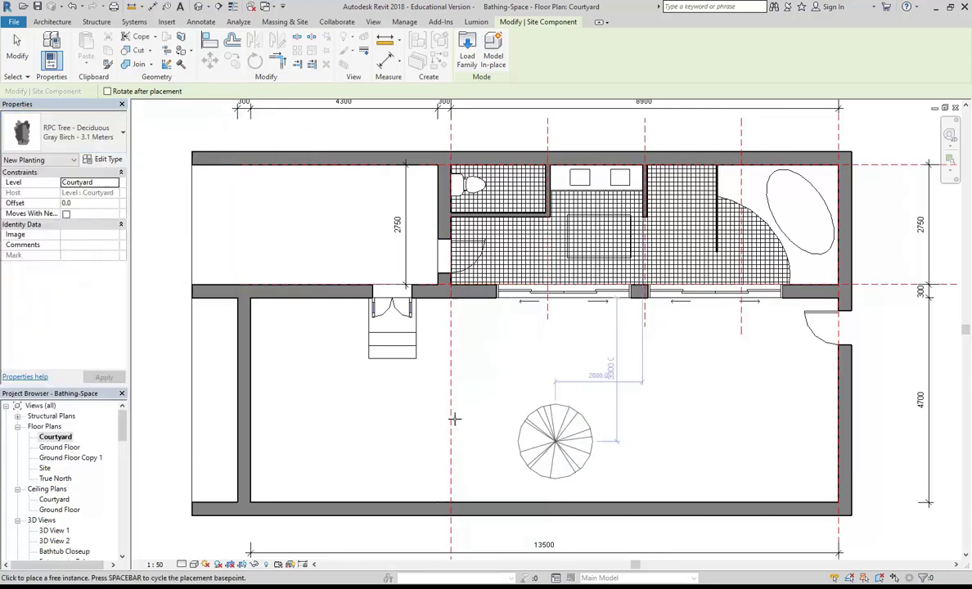
left_click(786, 458)
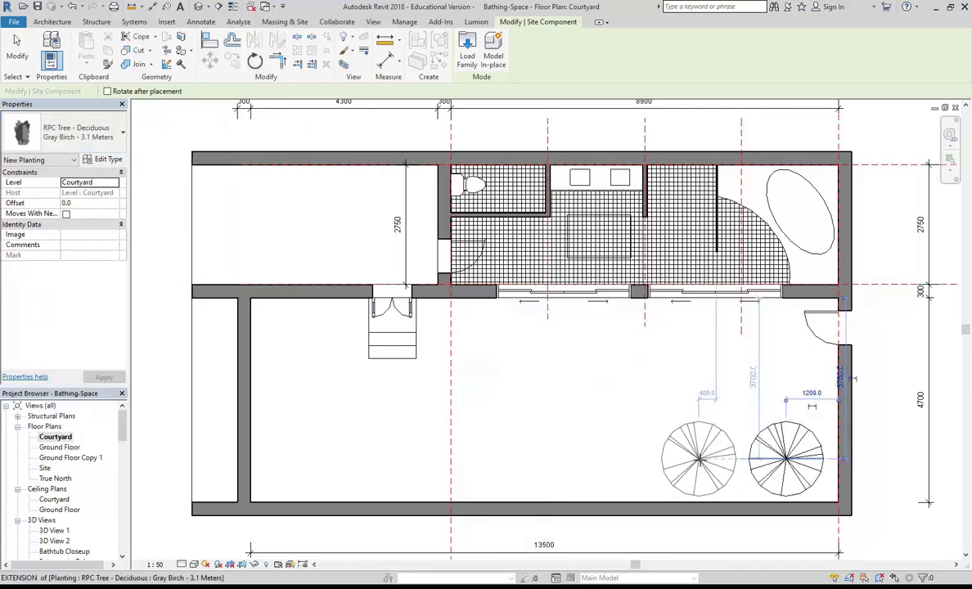
left_click(698, 458)
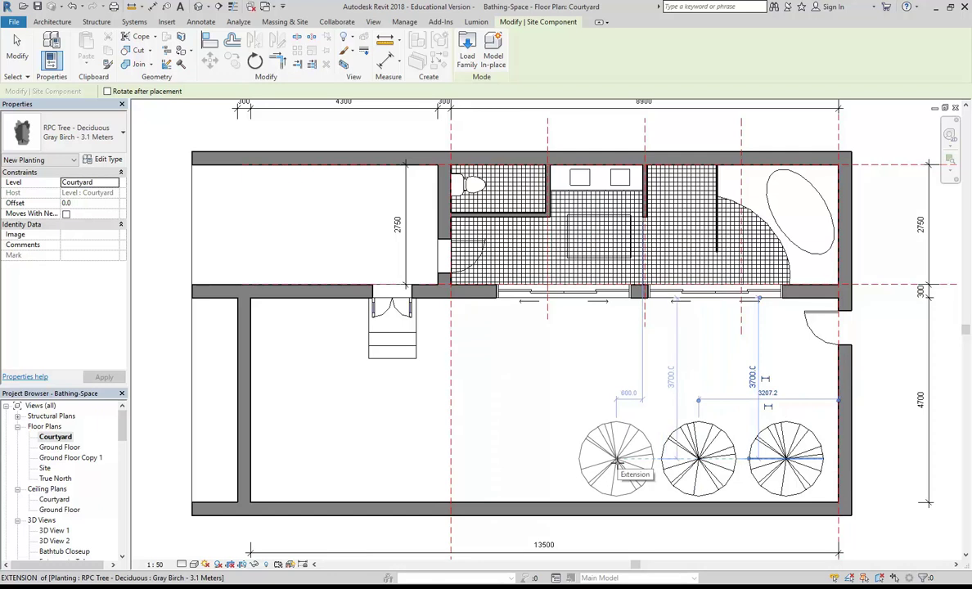
left_click(615, 460)
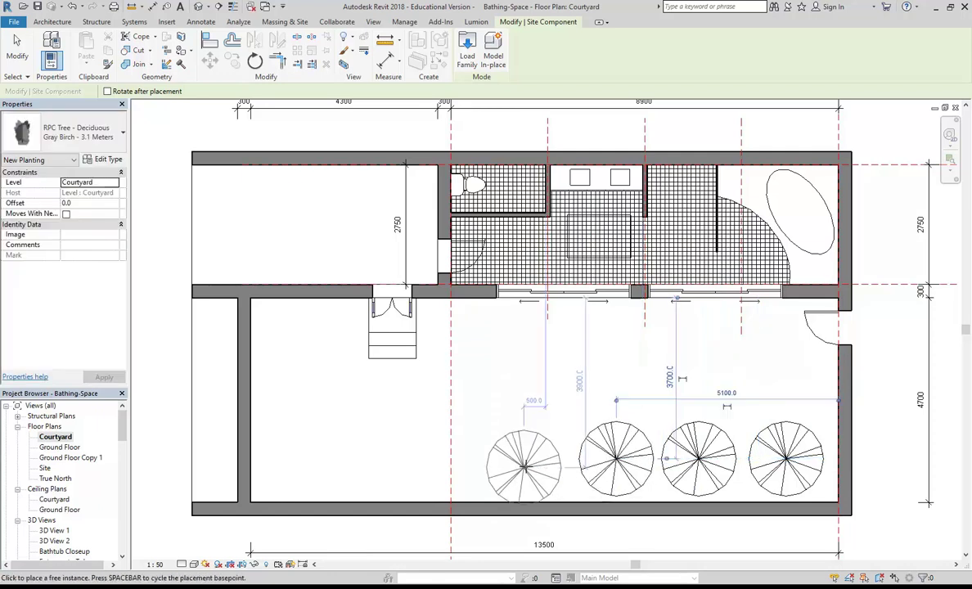
left_click(532, 460)
right_click(378, 392)
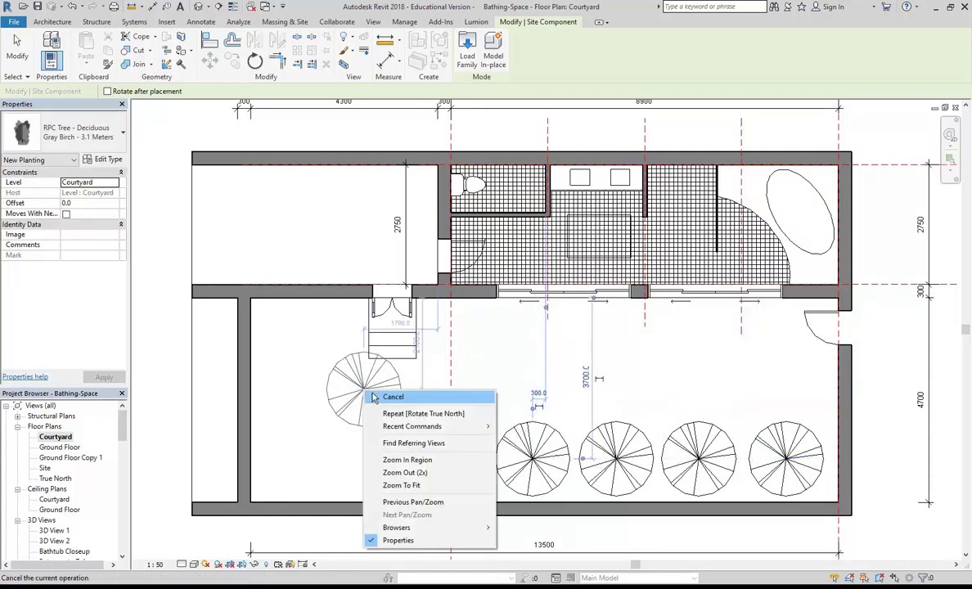
left_click(399, 401)
Return to the Entrance to Tub view and render it at Draft quality with the courtyard trees.
scroll(114, 405, "down", 2)
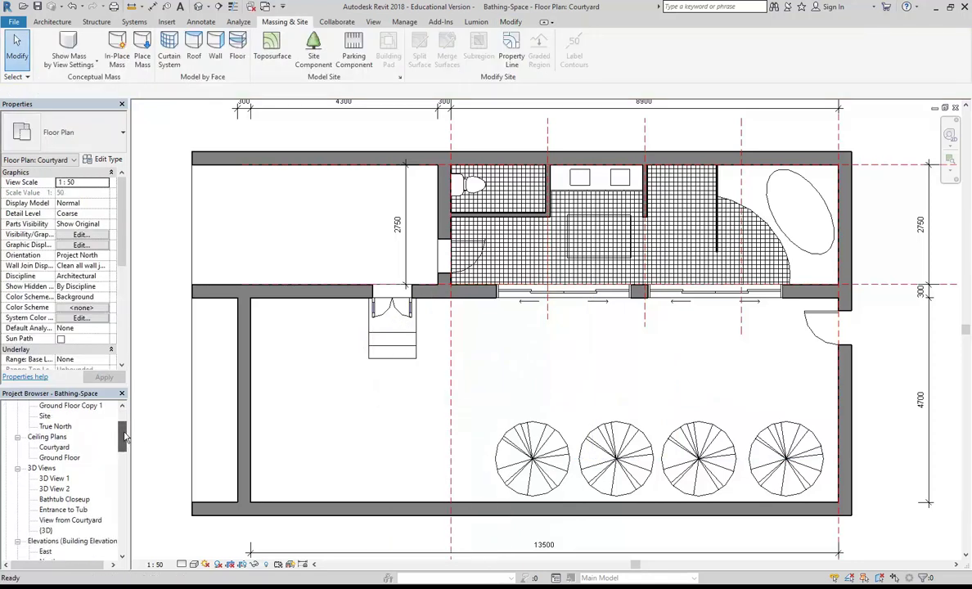
double_click(63, 509)
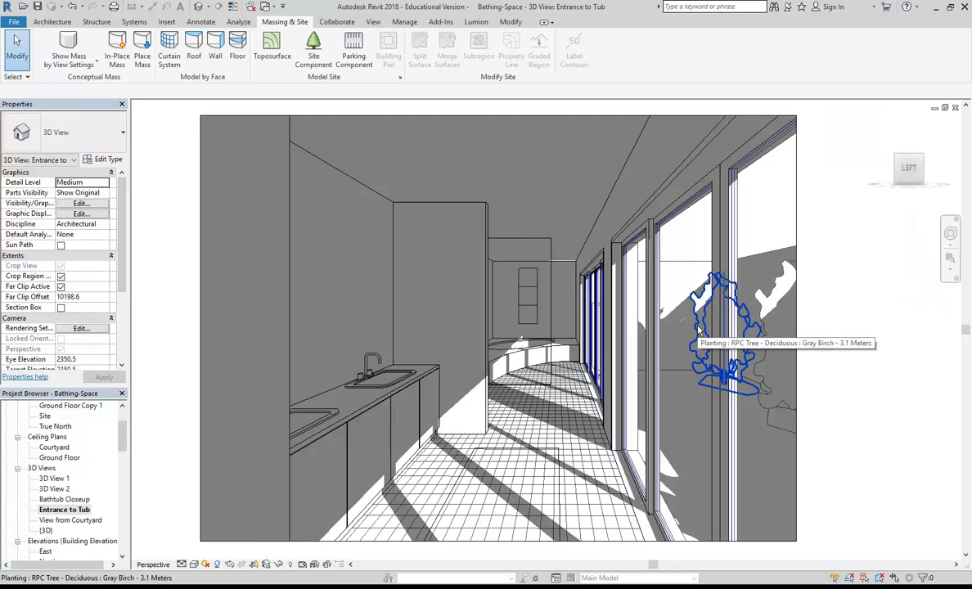
key("r")
key("r")
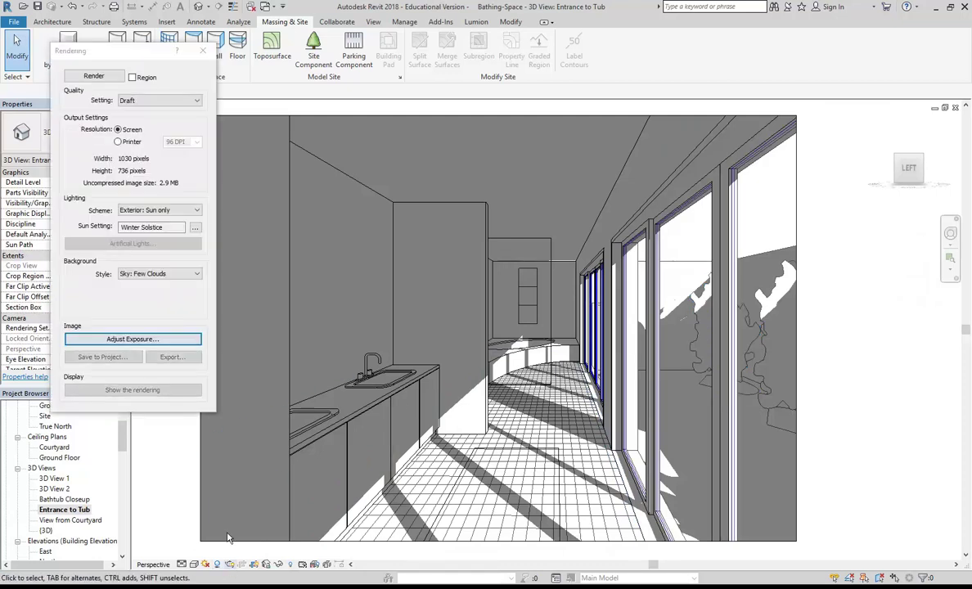
left_click(87, 79)
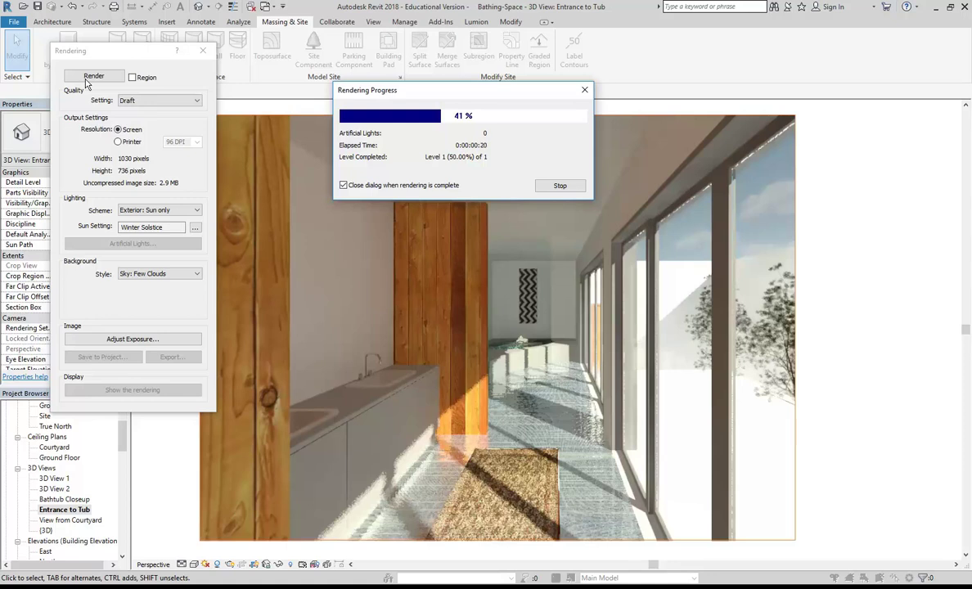
Set the render quality to Medium and render the Entrance to Tub view again.
left_click(168, 101)
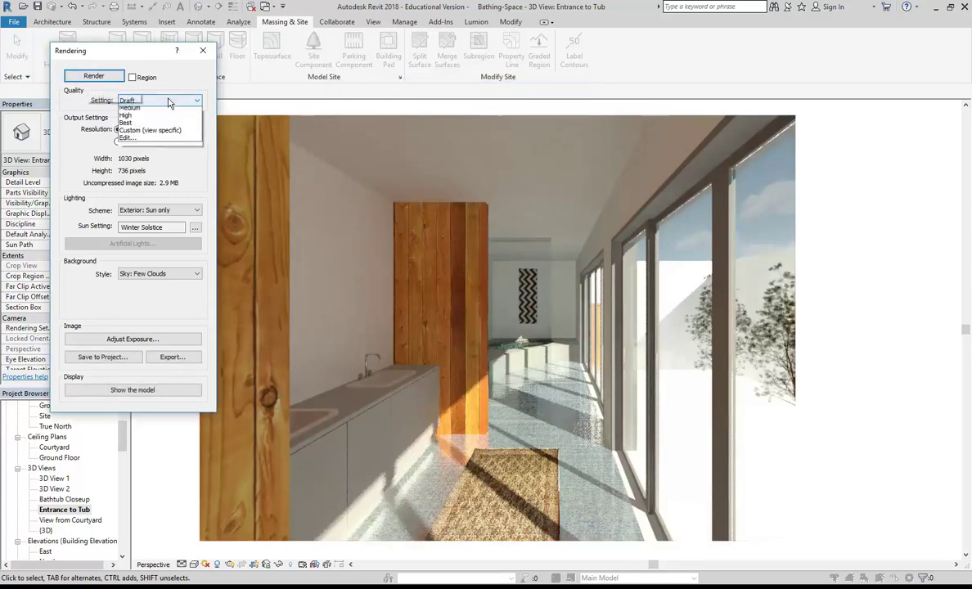
left_click(150, 120)
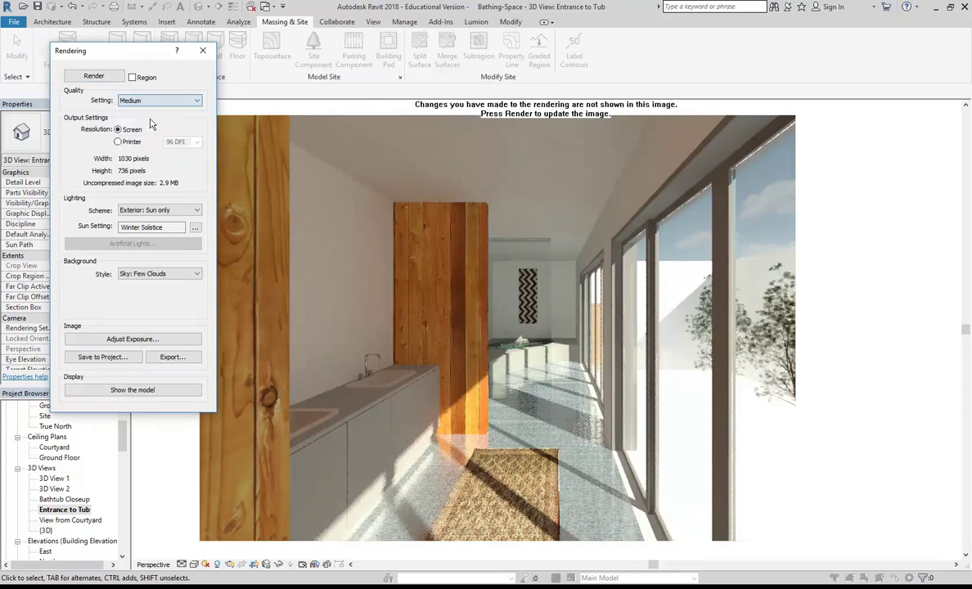
left_click(87, 75)
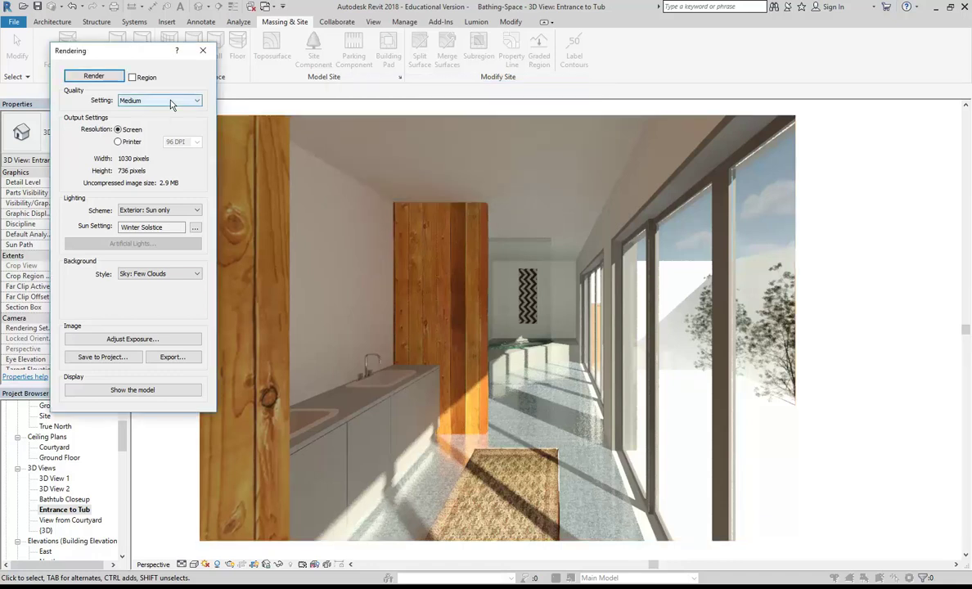
left_click(168, 101)
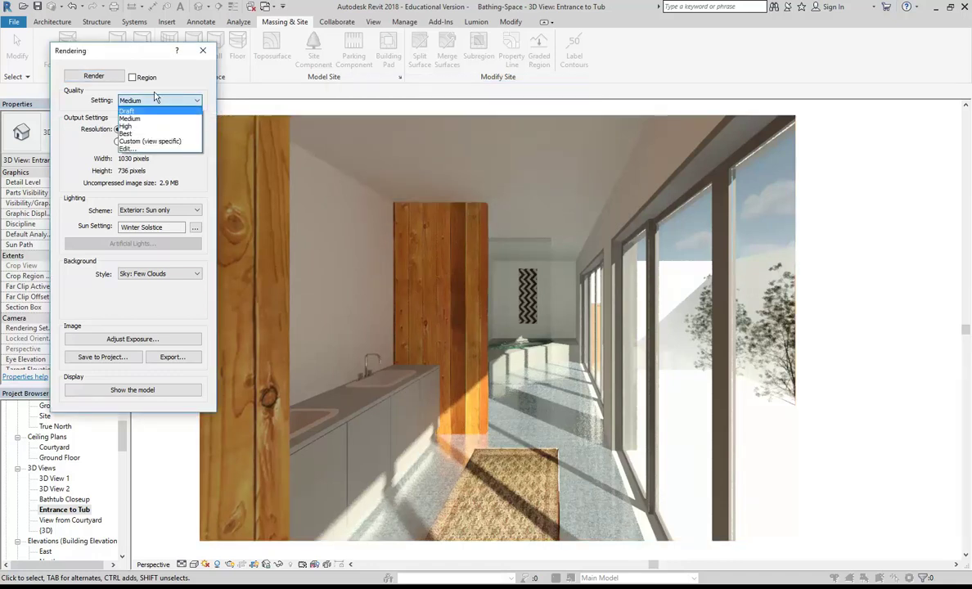
left_click(166, 100)
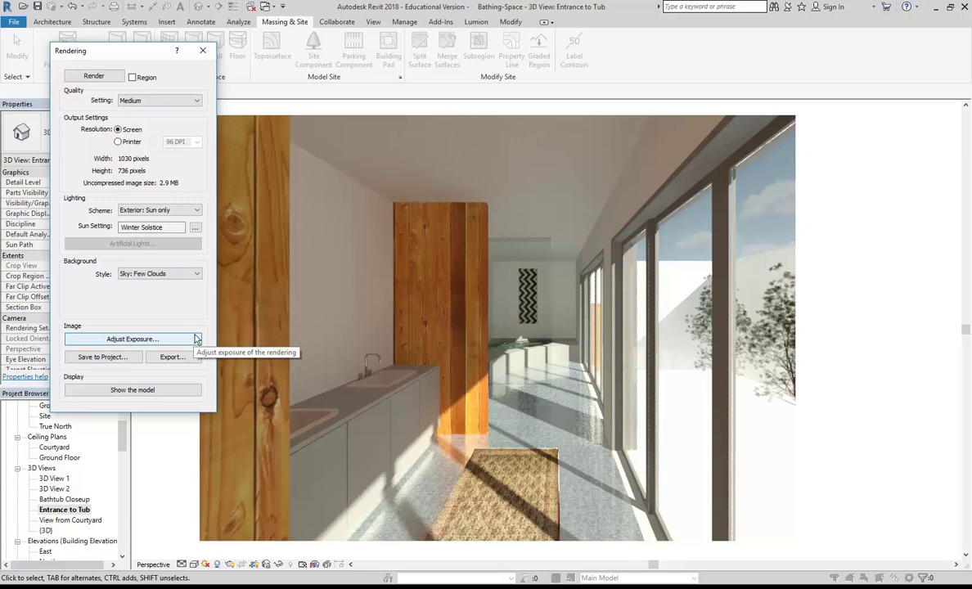
Save the rendering to the project as Entrance to Tub_1 and close the Rendering dialog.
left_click(87, 358)
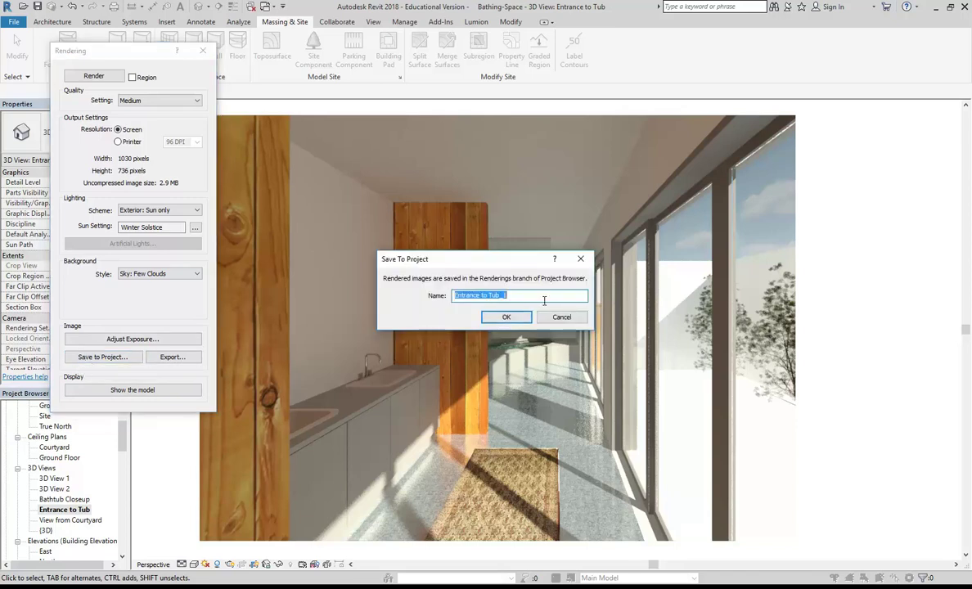
left_click(506, 318)
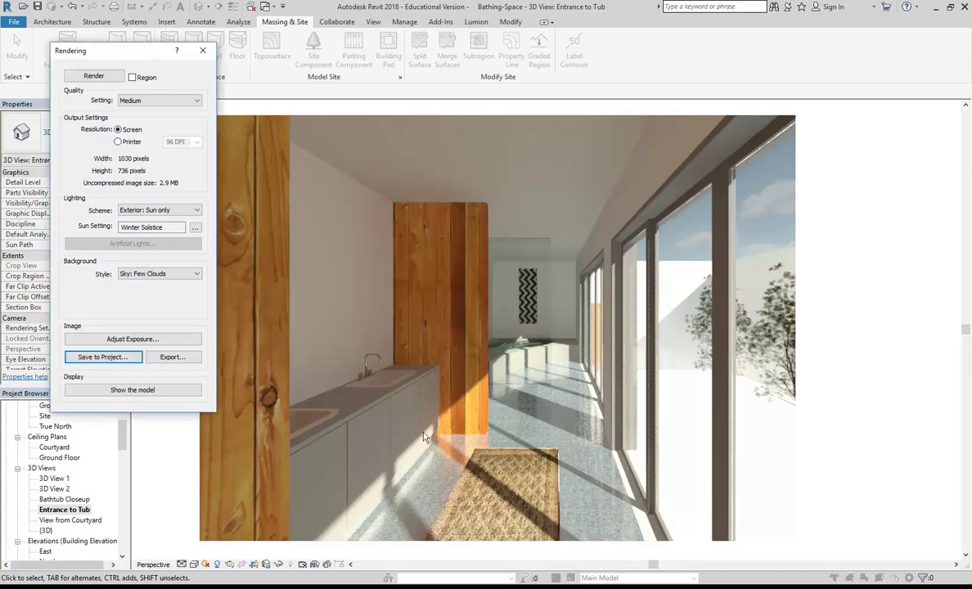
left_click(202, 49)
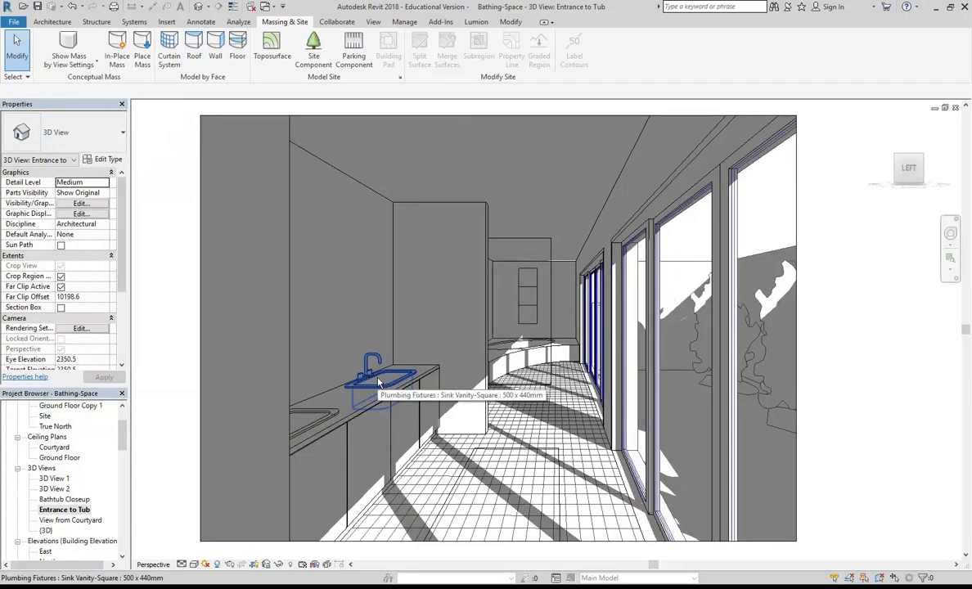
Open the saved rendering Entrance to Tub_1 from the project's renderings and inspect its image.
scroll(123, 431, "down", 4)
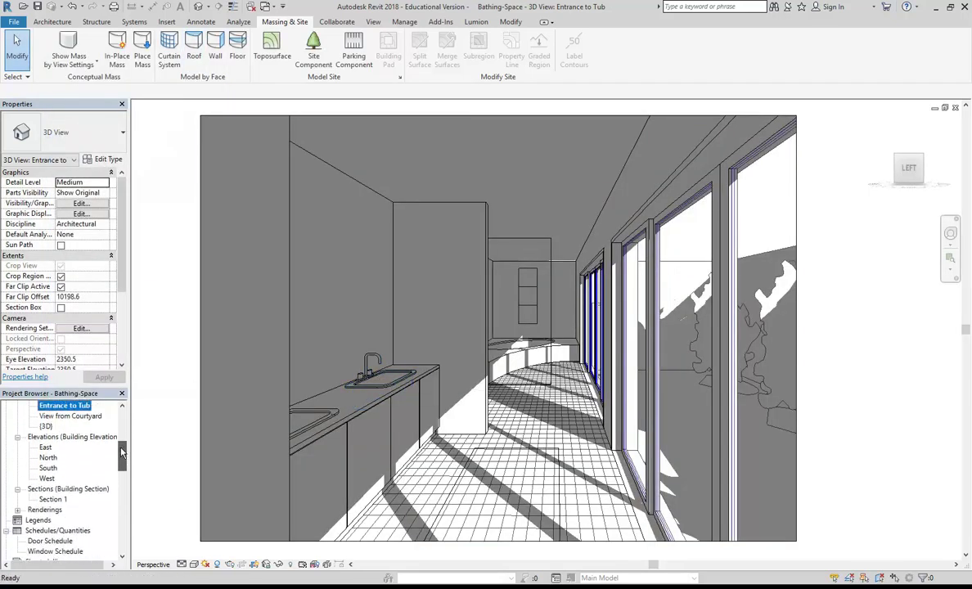
double_click(49, 510)
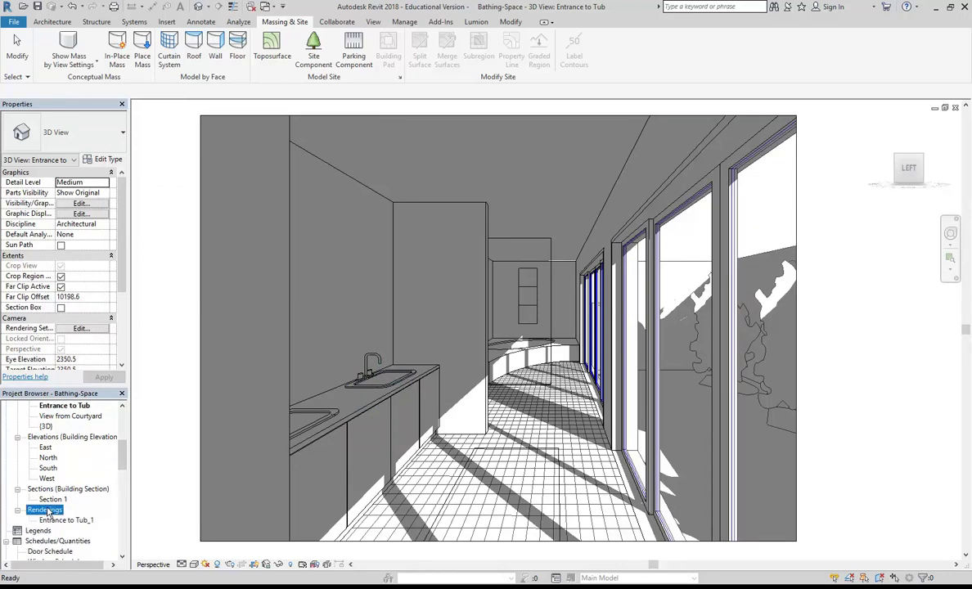
double_click(66, 520)
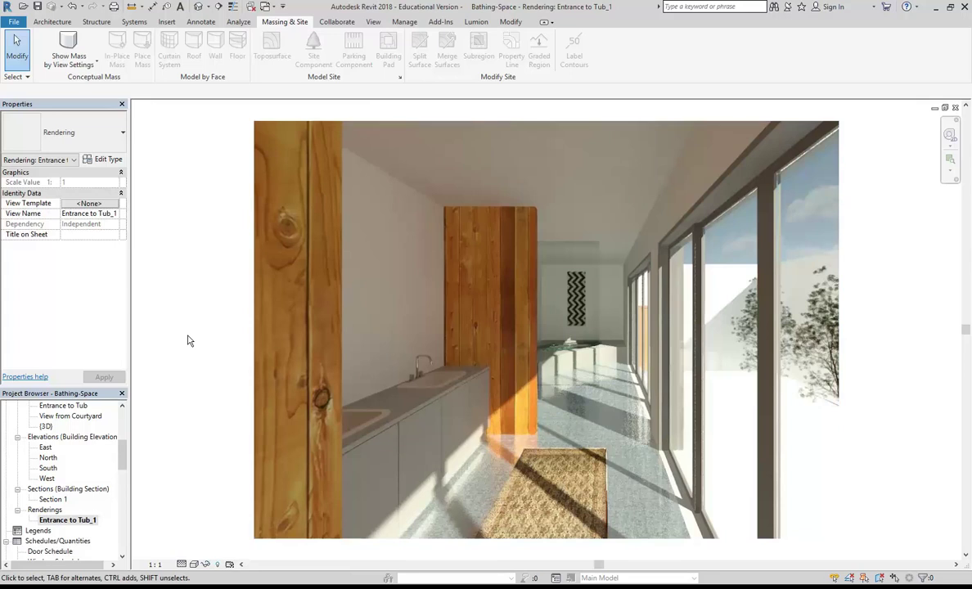
left_click(256, 328)
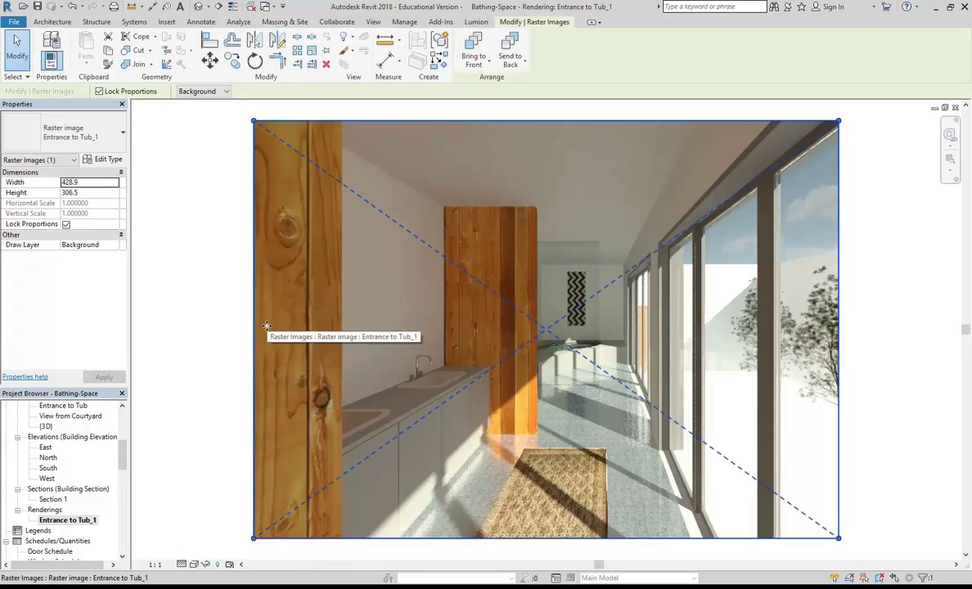
left_click(210, 330)
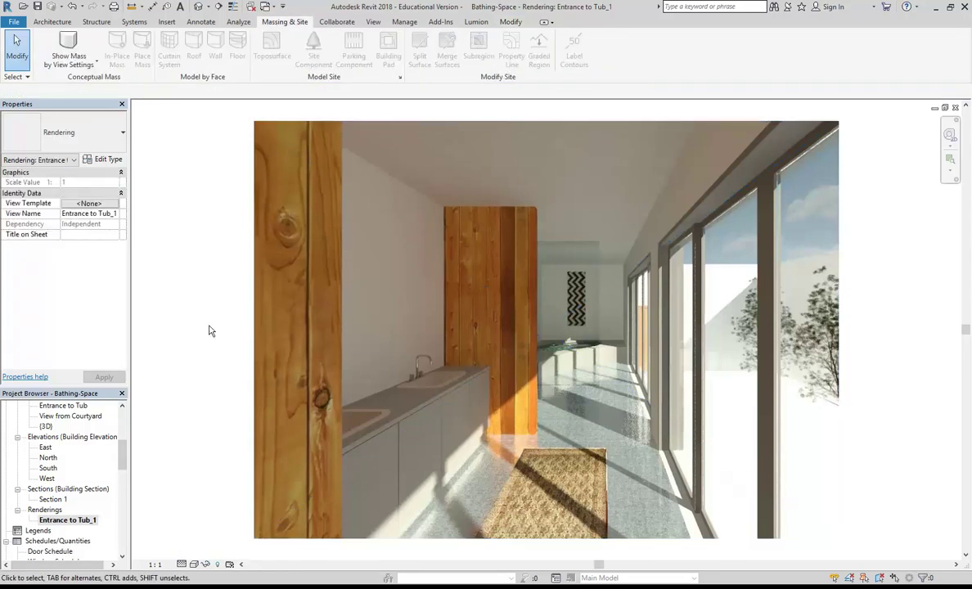